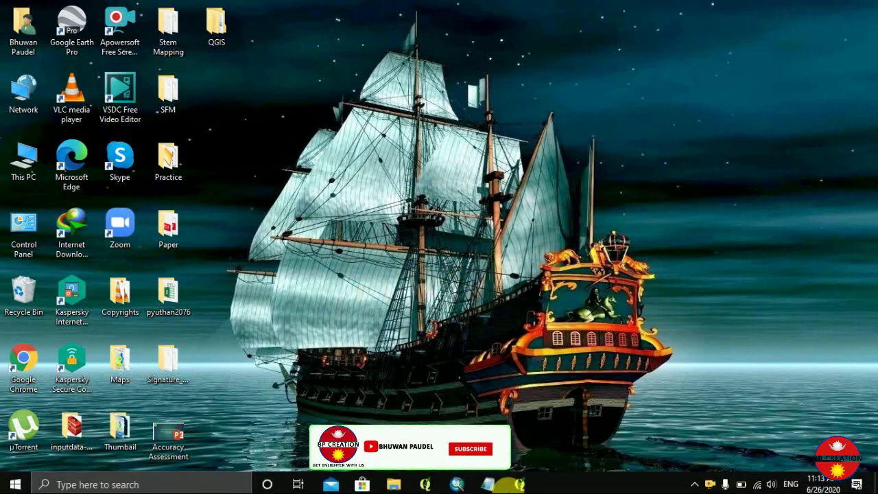
- Read the Equal block Division notes on the required plugins and the target area formulas, and close them
{"action": "left_click", "coordinate": [485, 483]}
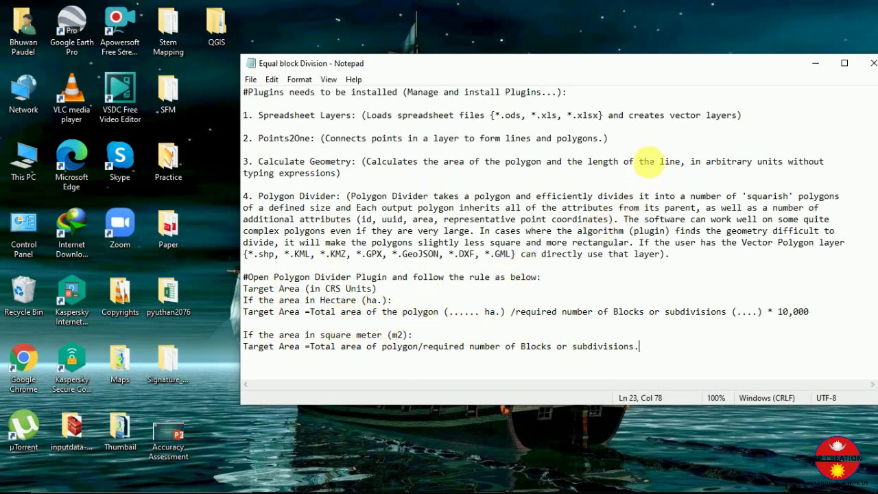
{"action": "left_click_drag", "start_coordinate": [618, 59], "coordinate": [517, 52]}
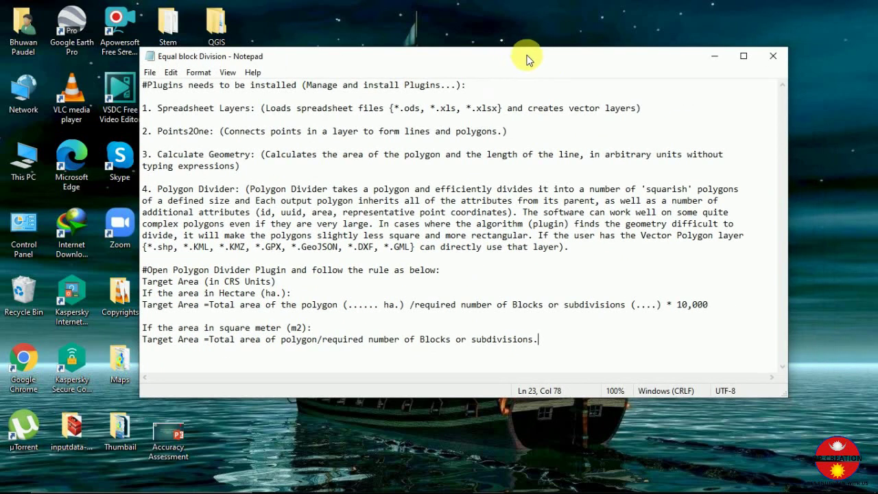
{"action": "left_click", "coordinate": [772, 56]}
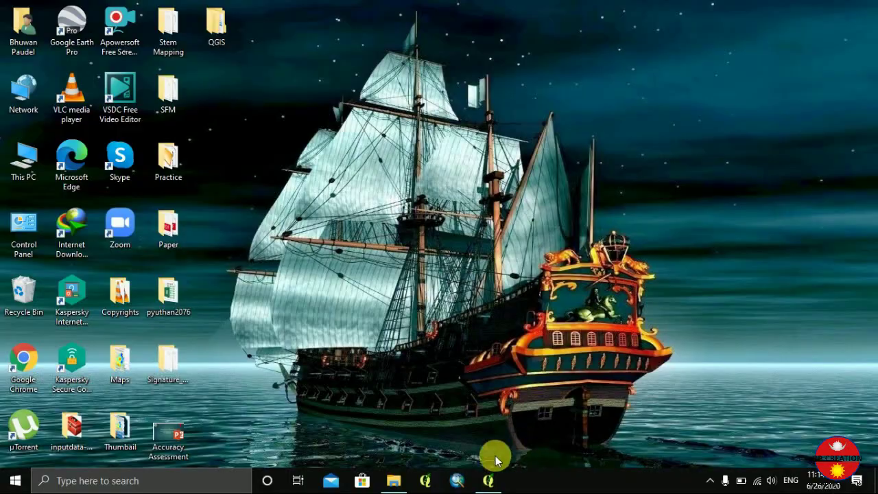
- Switch to QGIS, skip fetching the repositories and reload the plugin repository from the plugin manager's settings
{"action": "left_click", "coordinate": [487, 480]}
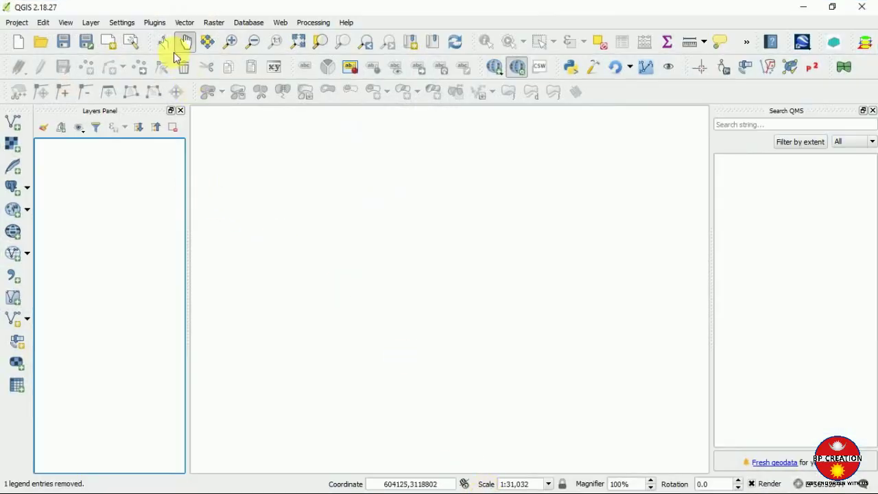
{"action": "left_click", "coordinate": [155, 22]}
{"action": "left_click", "coordinate": [161, 33]}
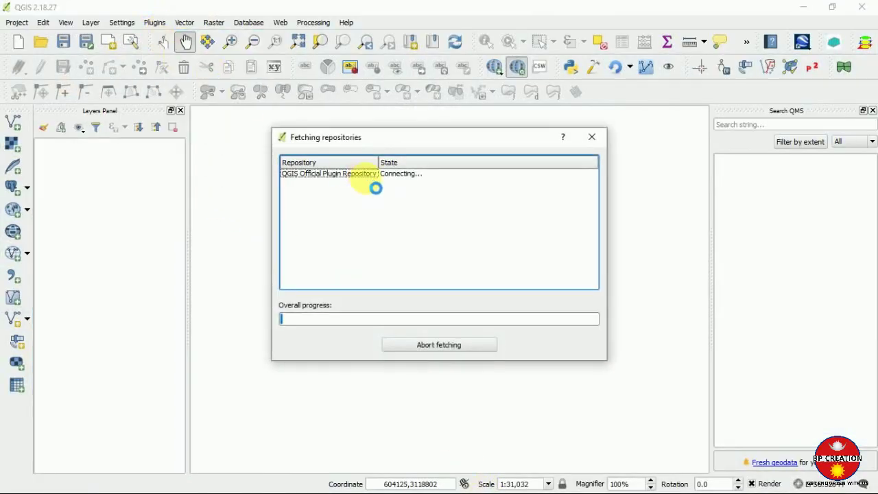
{"action": "left_click", "coordinate": [446, 353]}
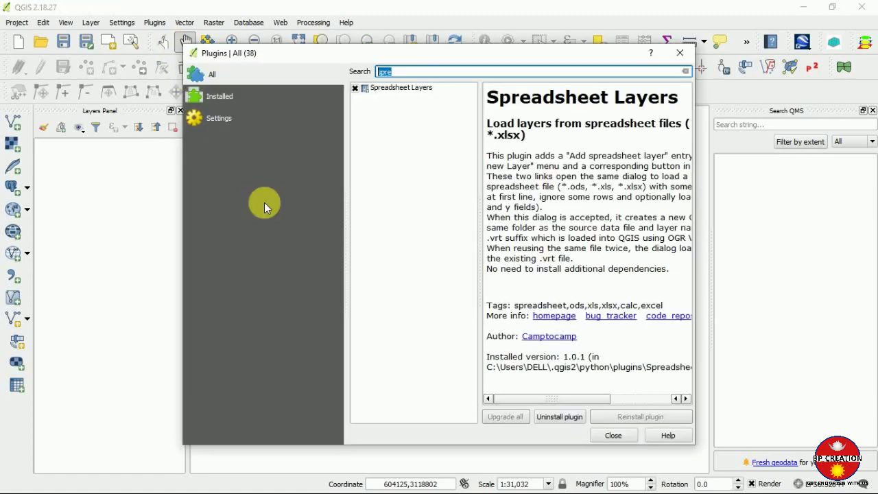
{"action": "left_click", "coordinate": [218, 117]}
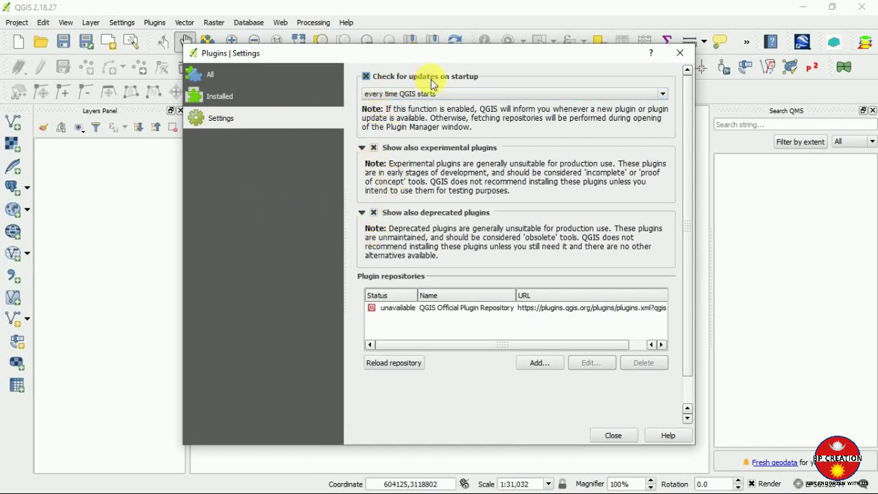
{"action": "left_click", "coordinate": [395, 364]}
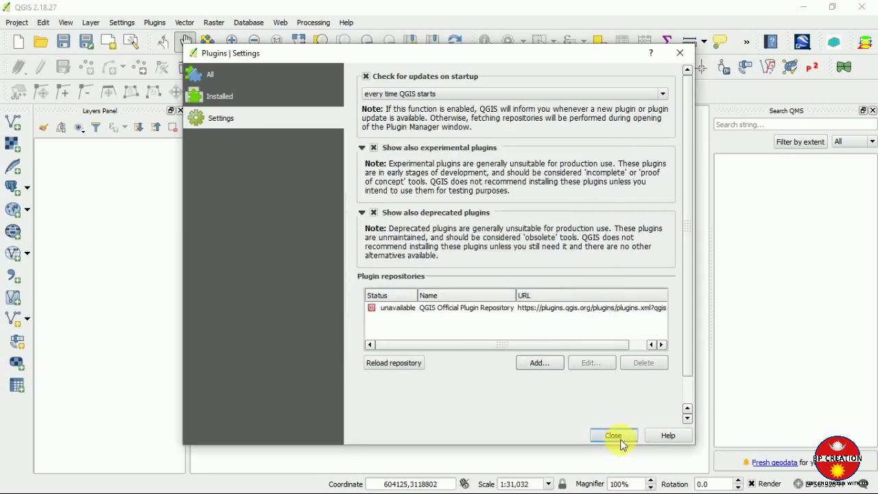
- Search all plugins for "spre", make sure Spreadsheet Layers is enabled and close the plugin manager
{"action": "left_click", "coordinate": [251, 94]}
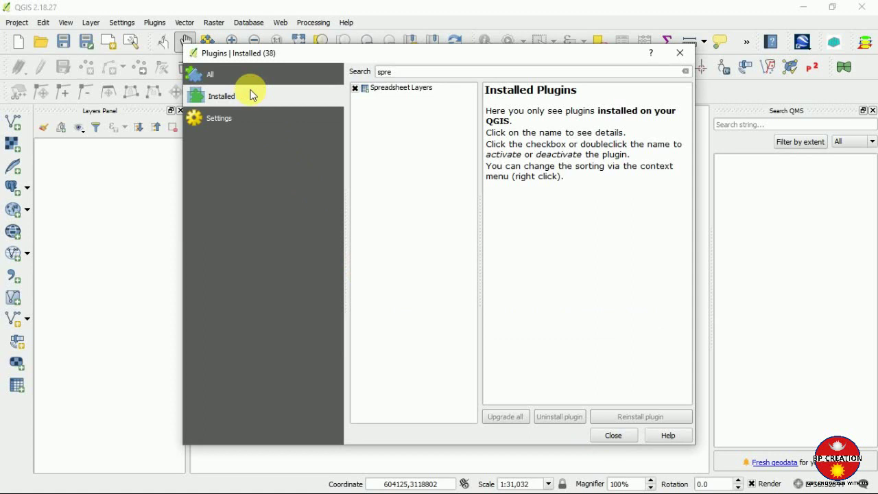
{"action": "left_click", "coordinate": [235, 76]}
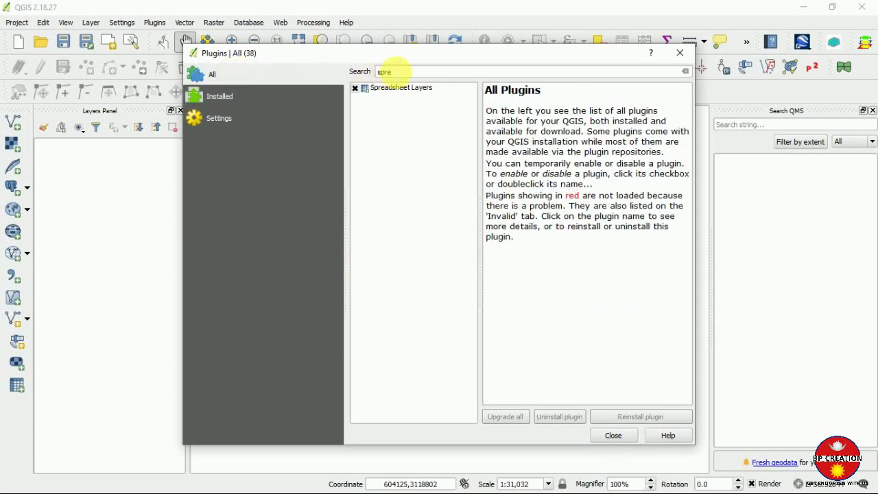
{"action": "double_click", "coordinate": [384, 71]}
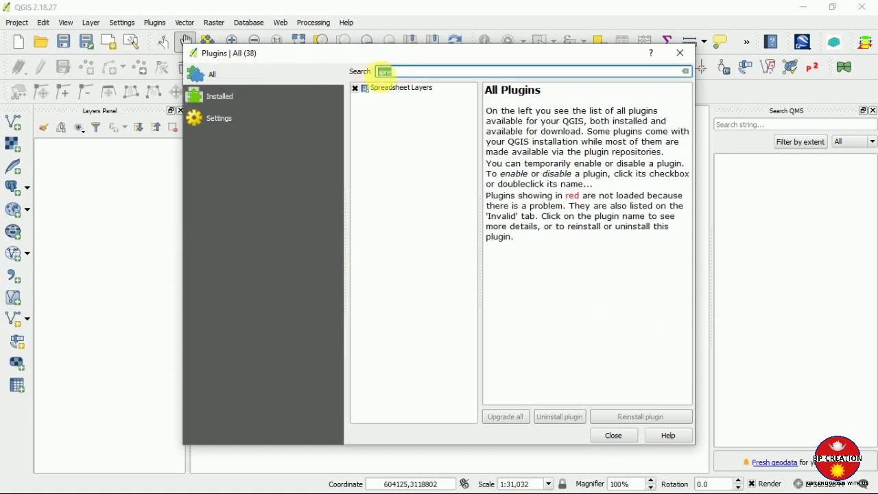
{"action": "key", "text": "BackSpace"}
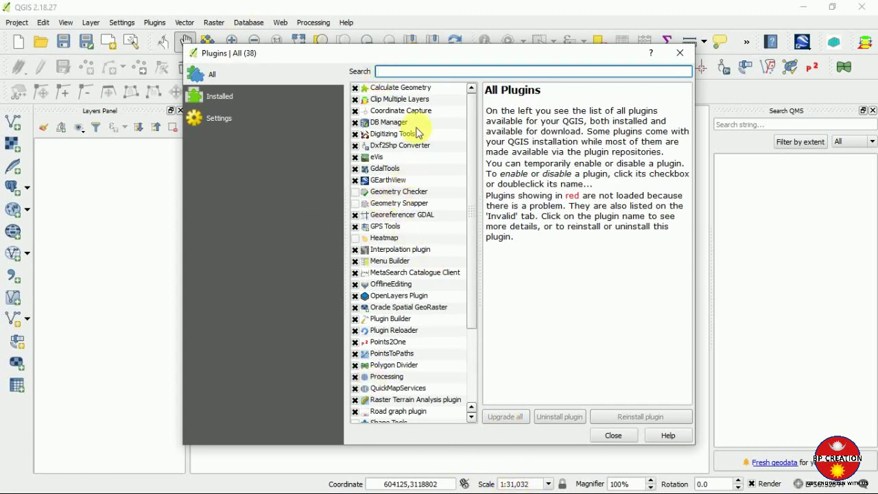
{"action": "type", "text": "spre"}
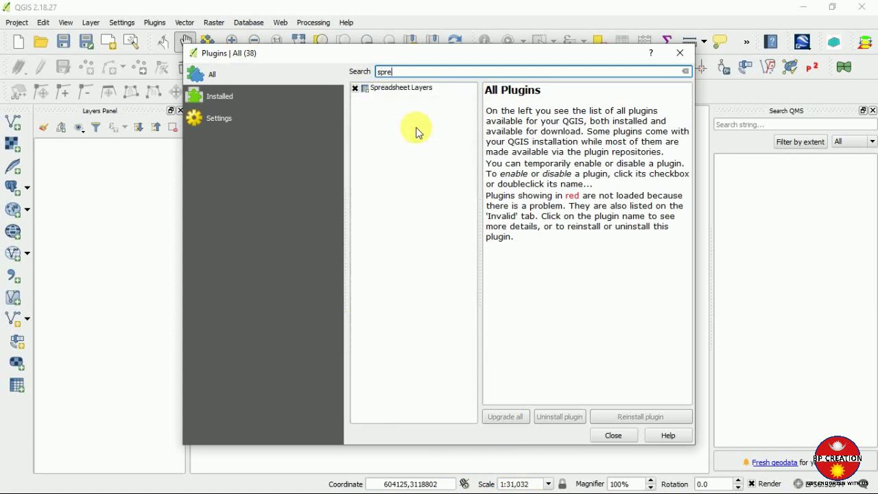
{"action": "left_click", "coordinate": [381, 89]}
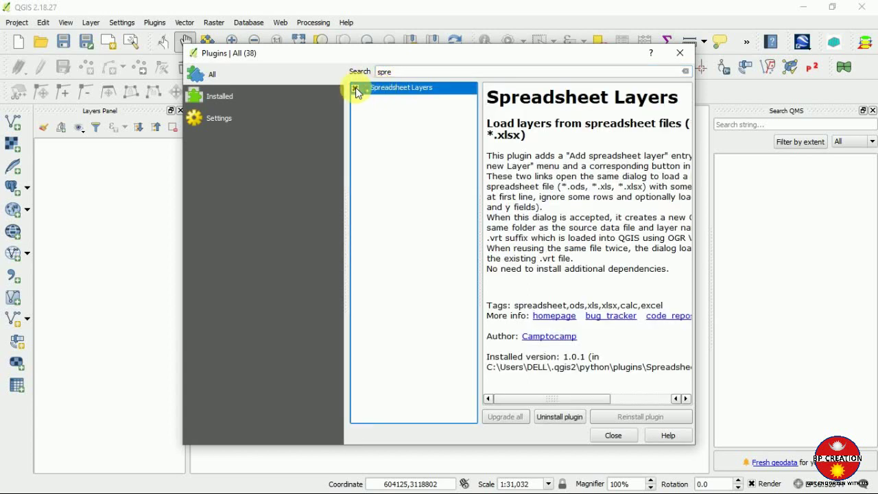
{"action": "left_click", "coordinate": [356, 88]}
{"action": "left_click", "coordinate": [355, 88]}
{"action": "left_click", "coordinate": [611, 436]}
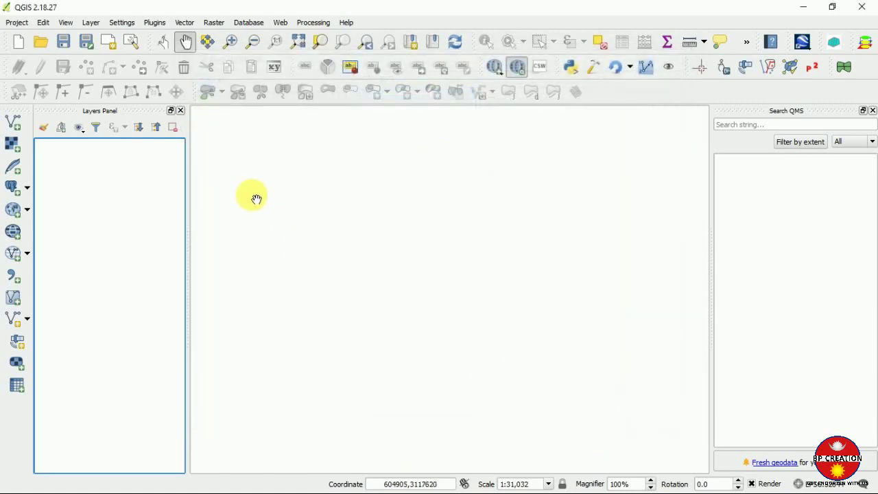
- Start a new project and choose Bou_khayar_bhattai.xls from the Equal Block Division folder as the source of a spreadsheet layer
{"action": "left_click", "coordinate": [22, 41]}
{"action": "left_click", "coordinate": [17, 385]}
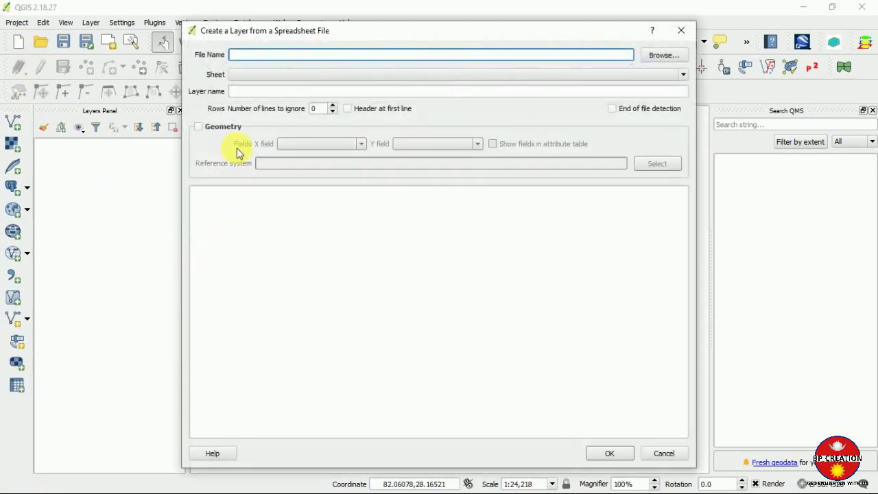
{"action": "left_click", "coordinate": [646, 56]}
{"action": "left_click", "coordinate": [348, 134]}
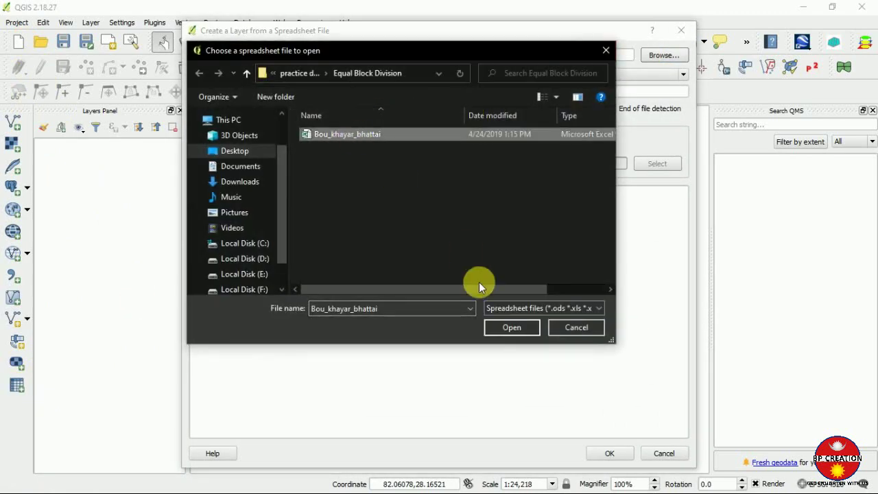
{"action": "left_click", "coordinate": [495, 328]}
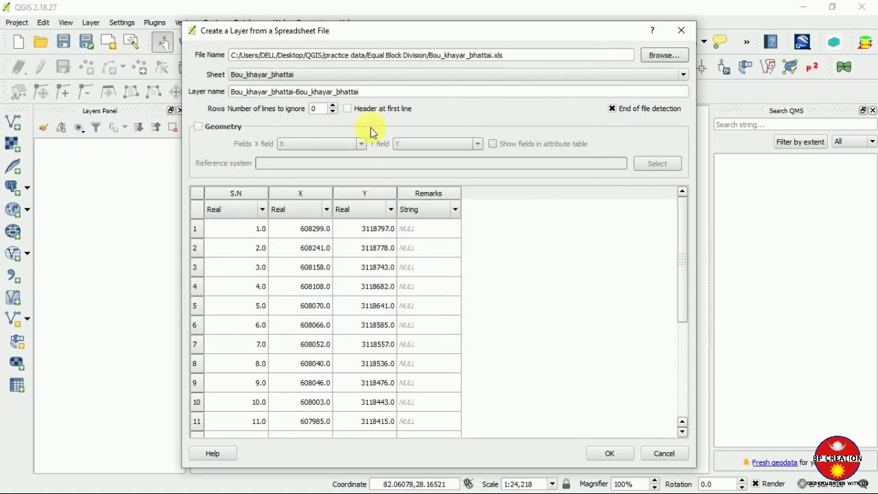
- Enable geometry from the X and Y fields with WGS 84 / UTM zone 44N (EPSG:32644) and create the point layer
{"action": "left_click", "coordinate": [206, 127]}
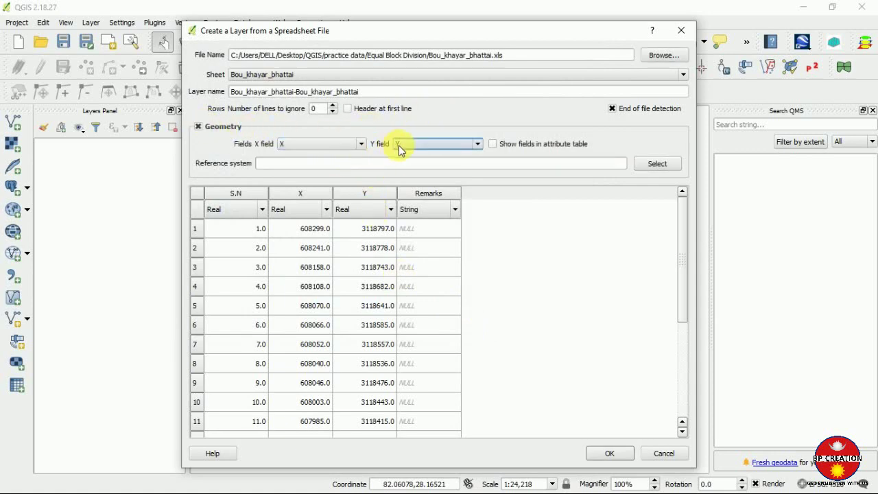
{"action": "left_click", "coordinate": [644, 165]}
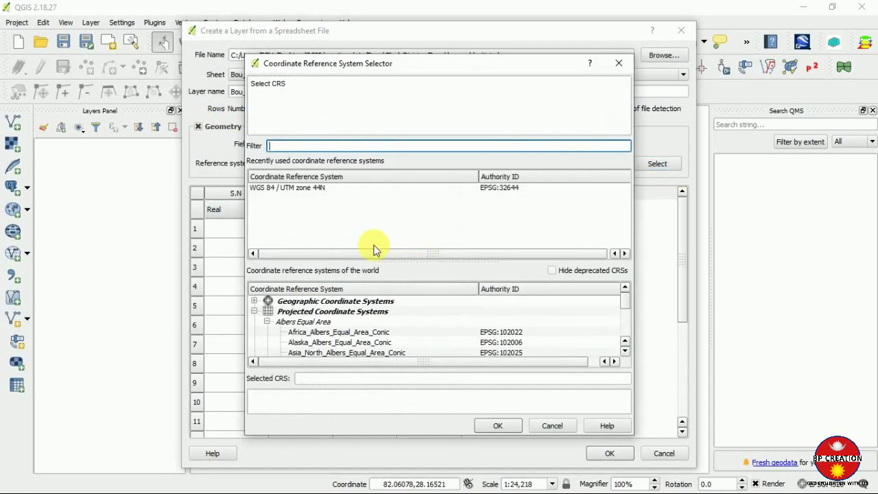
{"action": "left_click", "coordinate": [304, 188]}
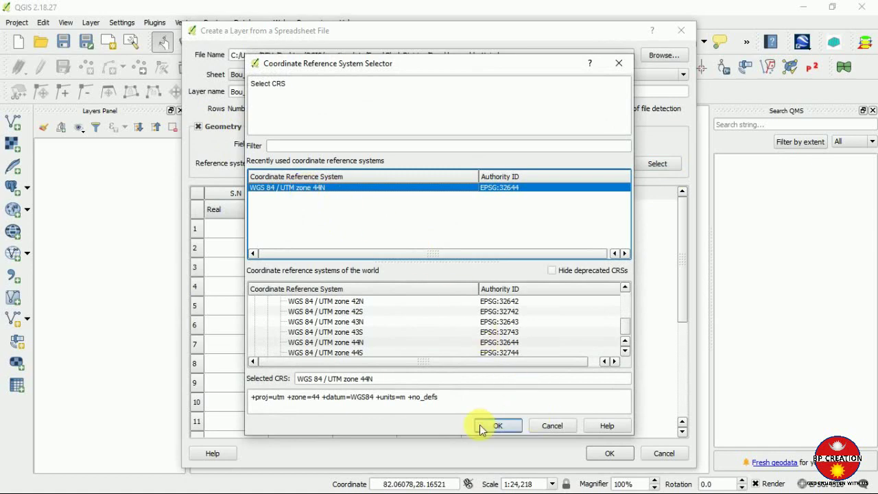
{"action": "left_click", "coordinate": [336, 342]}
{"action": "left_click", "coordinate": [497, 427]}
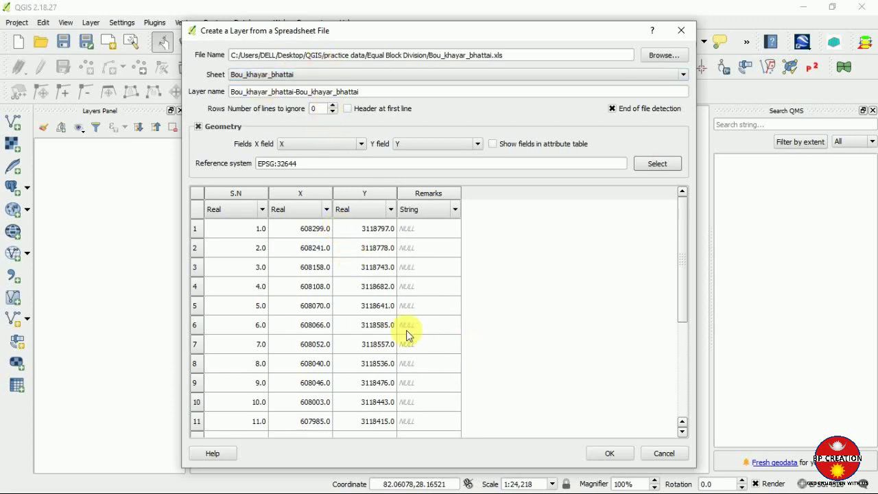
{"action": "left_click", "coordinate": [598, 455]}
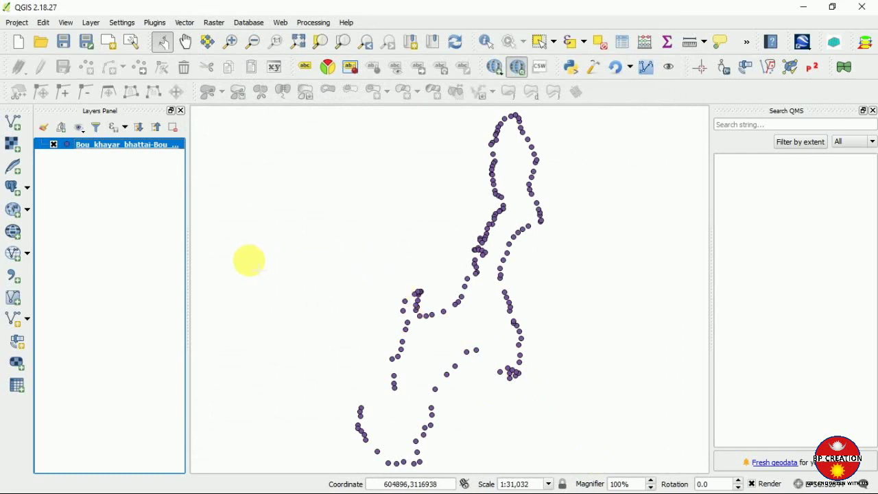
- Export the point layer as an ESRI Shapefile named Point_file in the Equal Block Division folder, using the layer CRS (EPSG:32644)
{"action": "right_click", "coordinate": [132, 142]}
{"action": "left_click", "coordinate": [155, 275]}
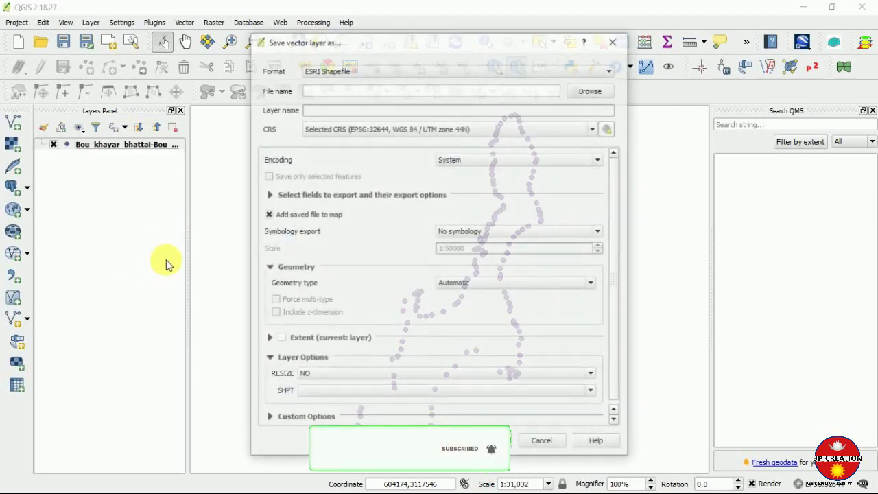
{"action": "left_click", "coordinate": [609, 71]}
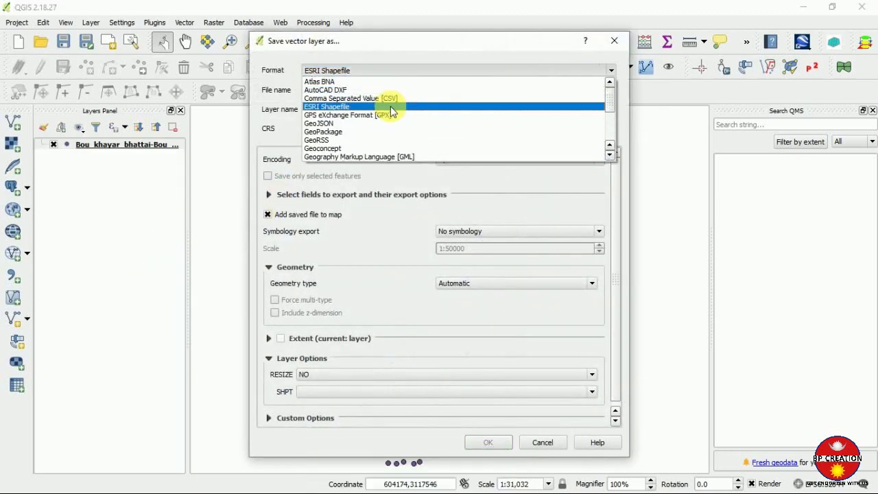
{"action": "left_click", "coordinate": [319, 107]}
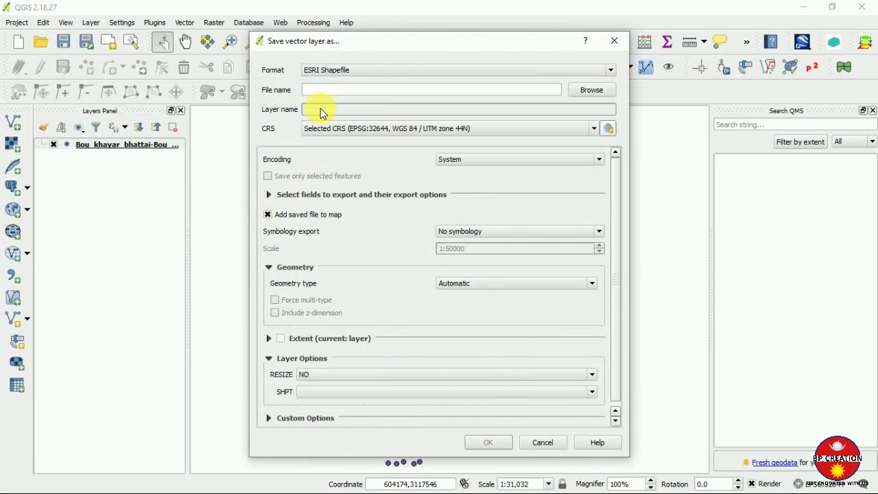
{"action": "left_click", "coordinate": [576, 92]}
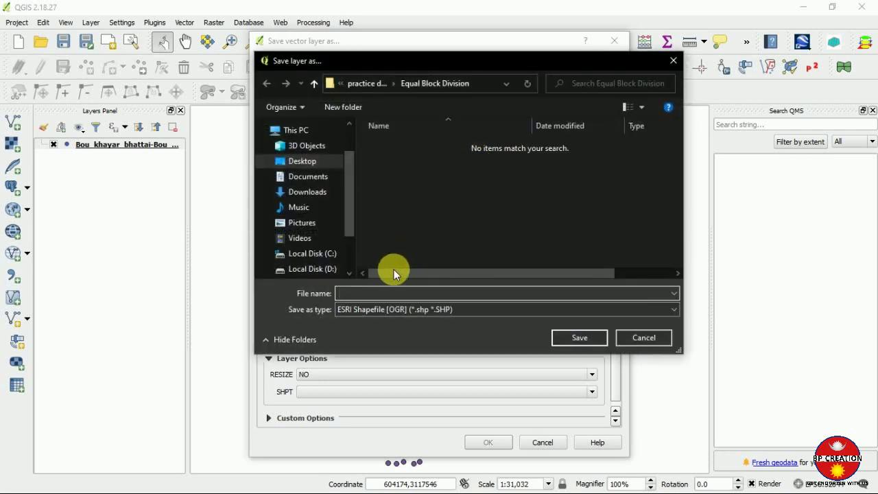
{"action": "type", "text": "Point_file"}
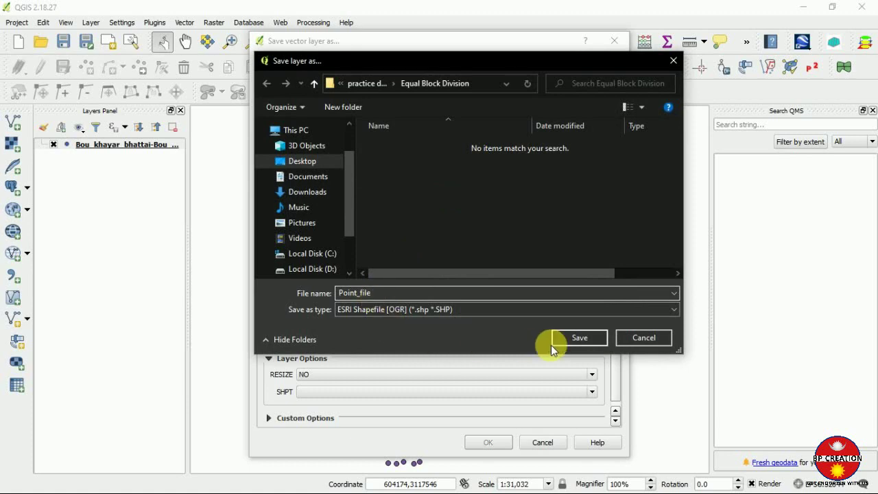
{"action": "left_click", "coordinate": [576, 338]}
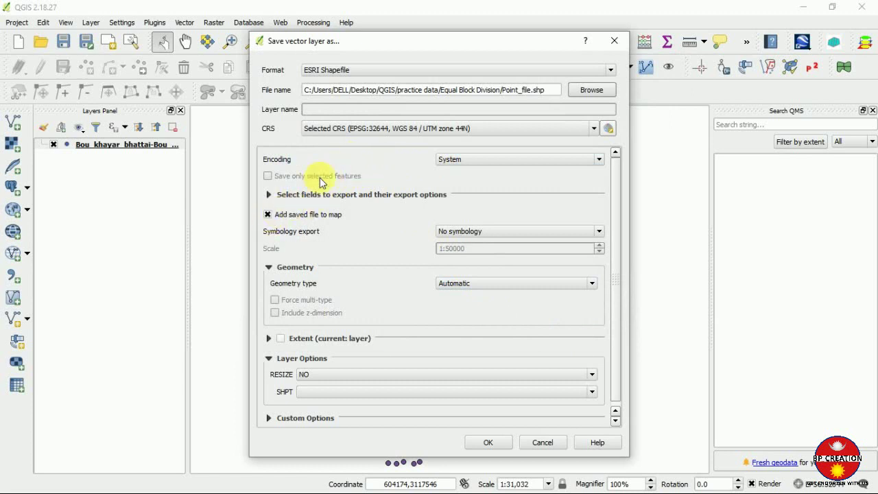
{"action": "left_click", "coordinate": [461, 130]}
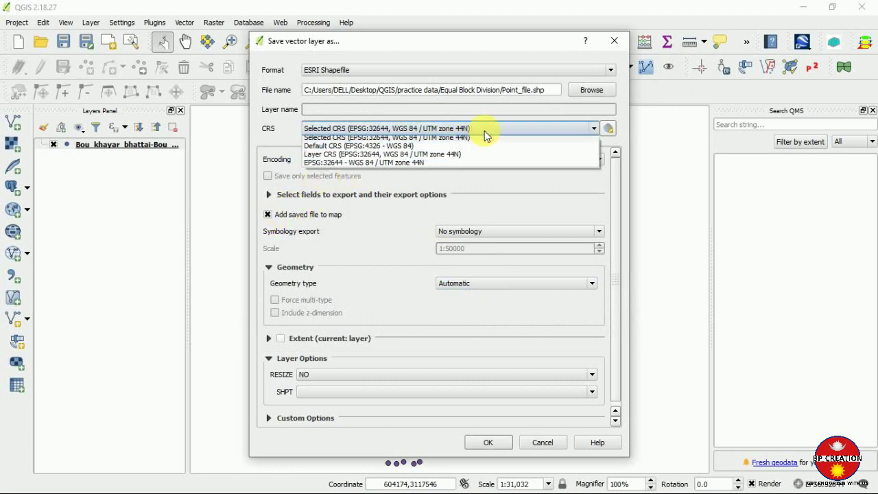
{"action": "left_click", "coordinate": [398, 158]}
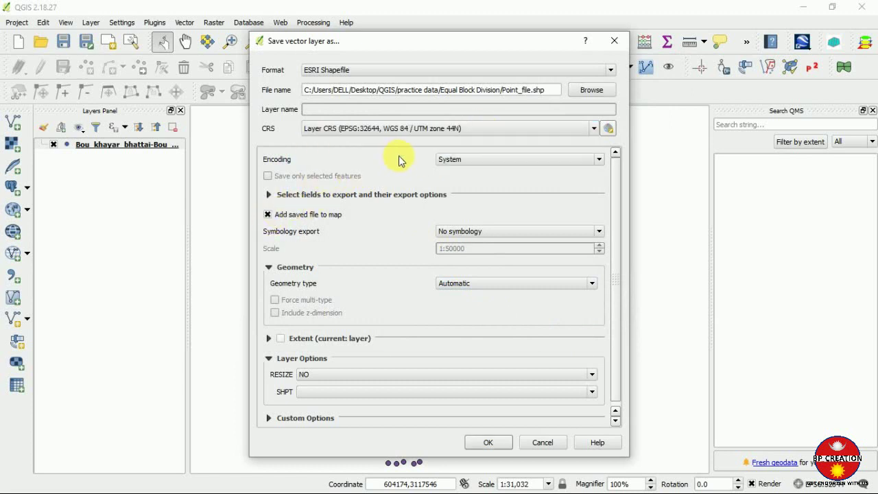
{"action": "left_click", "coordinate": [495, 442]}
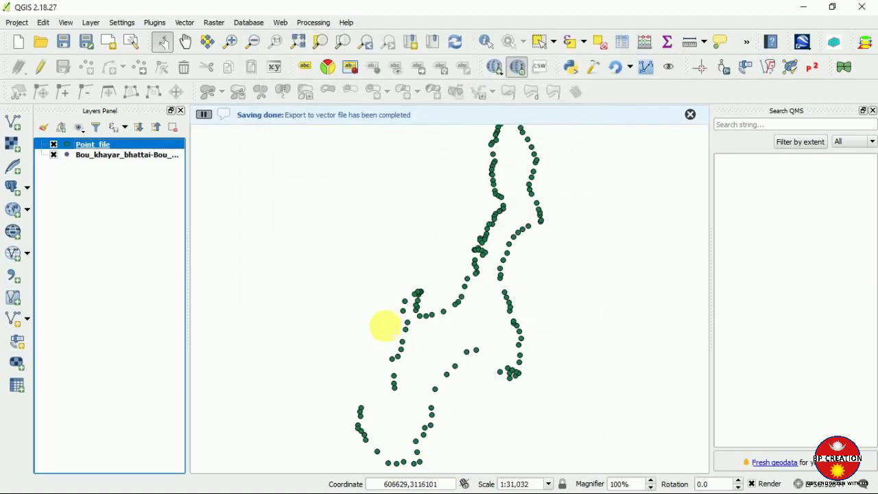
- Hide the Bou_khayar_bhattai spreadsheet layer and remove it from the project, keeping only Point_file
{"action": "left_click", "coordinate": [53, 155]}
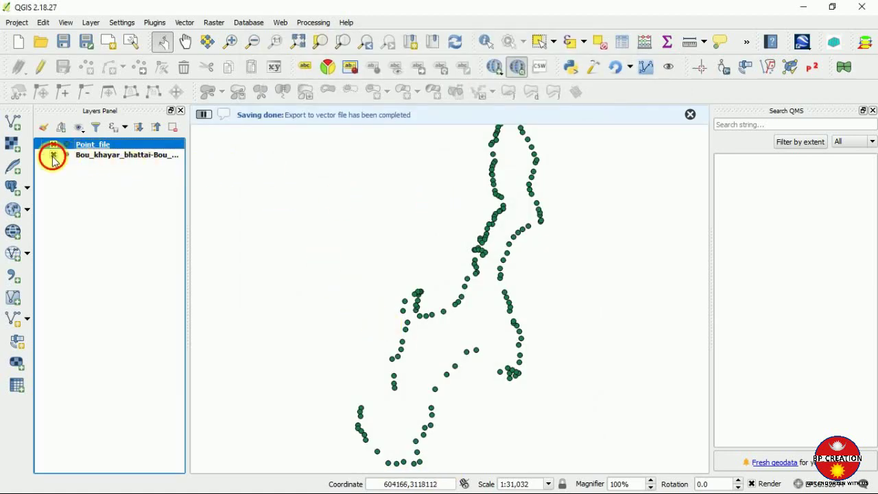
{"action": "left_click", "coordinate": [84, 159]}
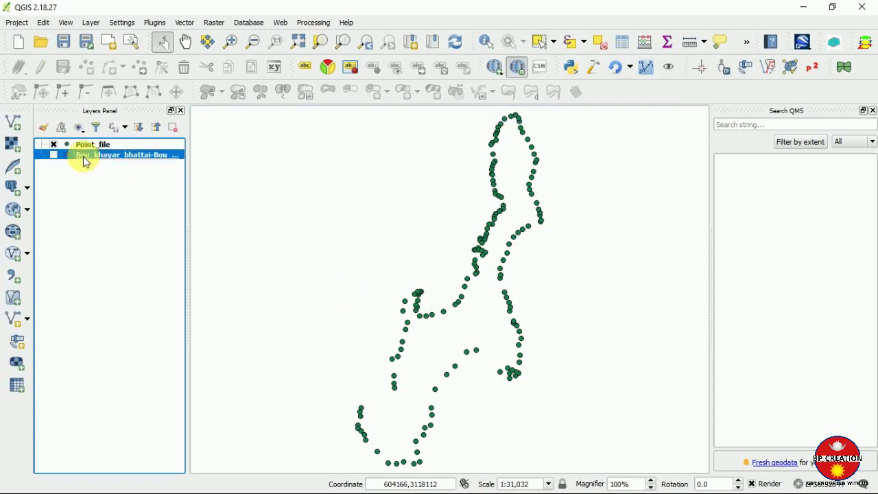
{"action": "right_click", "coordinate": [83, 159]}
{"action": "left_click", "coordinate": [116, 190]}
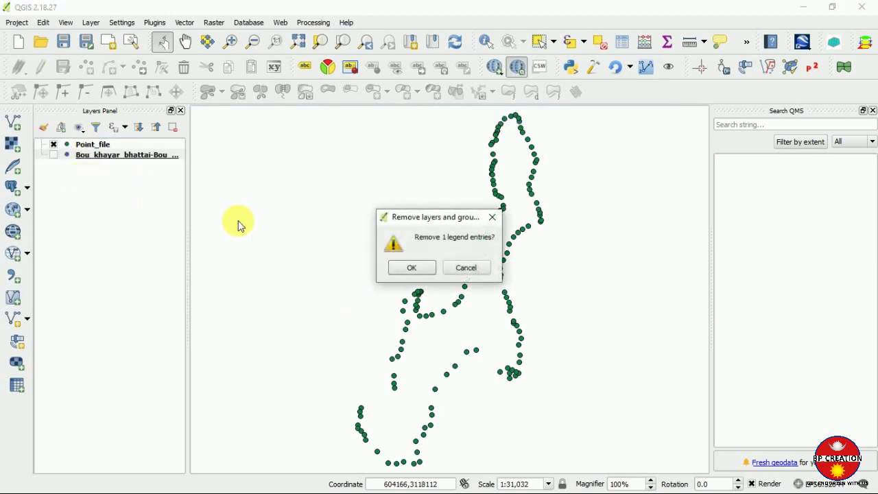
{"action": "left_click", "coordinate": [396, 269]}
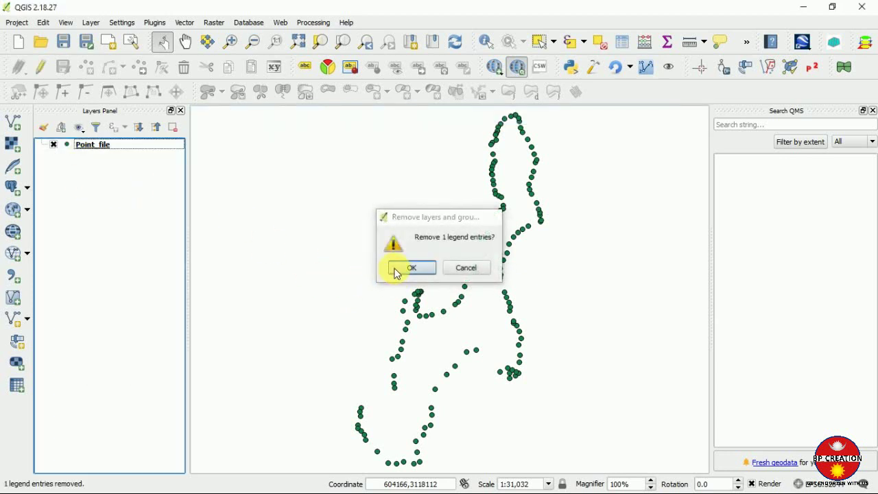
- Style the Point_file markers with a magenta color and a size of 1.6 mm
{"action": "left_click", "coordinate": [94, 145]}
{"action": "right_click", "coordinate": [94, 145]}
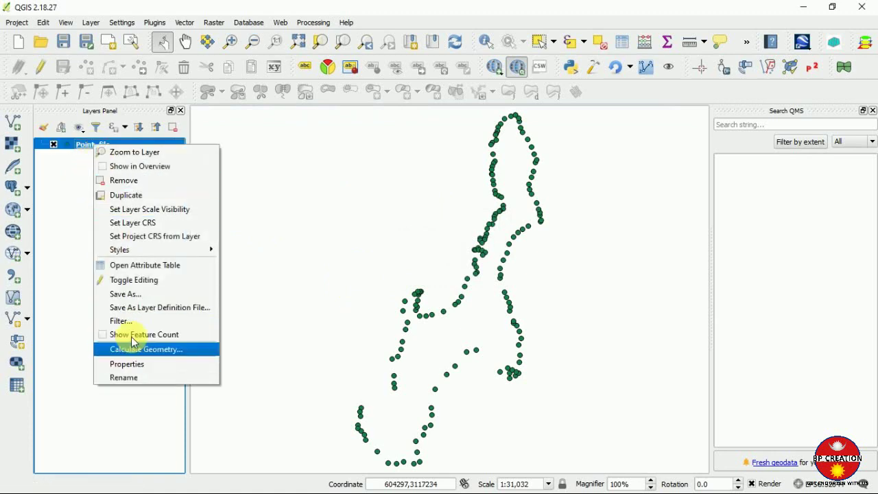
{"action": "left_click", "coordinate": [134, 365]}
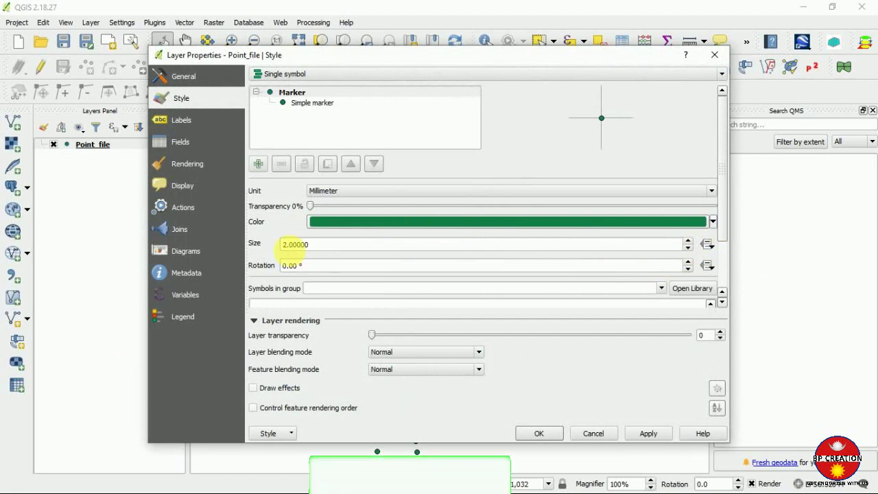
{"action": "left_click", "coordinate": [713, 222]}
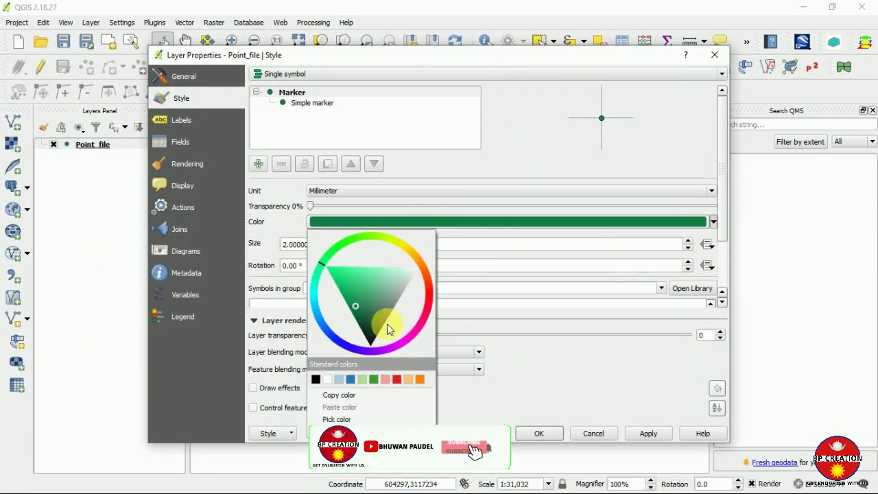
{"action": "left_click", "coordinate": [400, 341]}
{"action": "left_click_drag", "start_coordinate": [392, 304], "coordinate": [398, 330]}
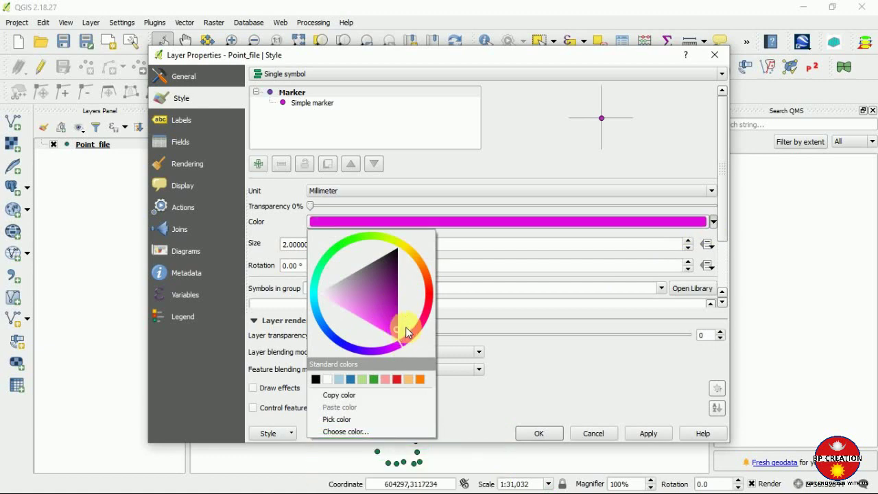
{"action": "left_click", "coordinate": [622, 376]}
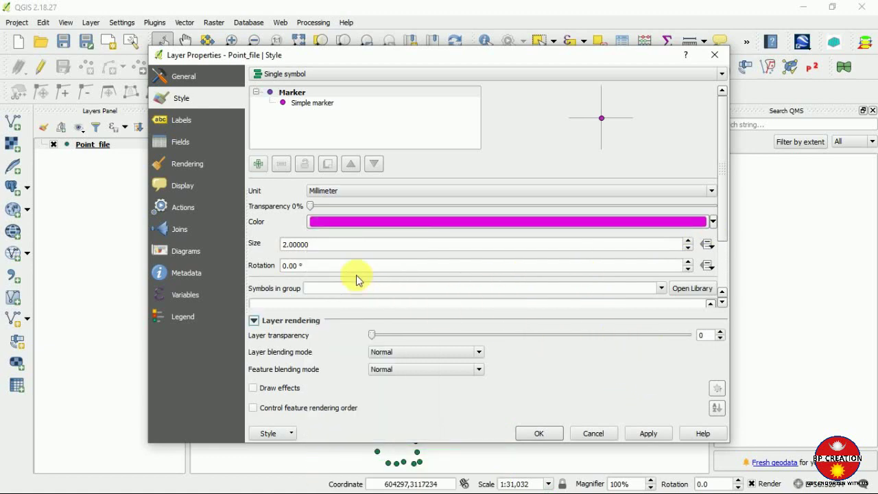
{"action": "left_click", "coordinate": [688, 248]}
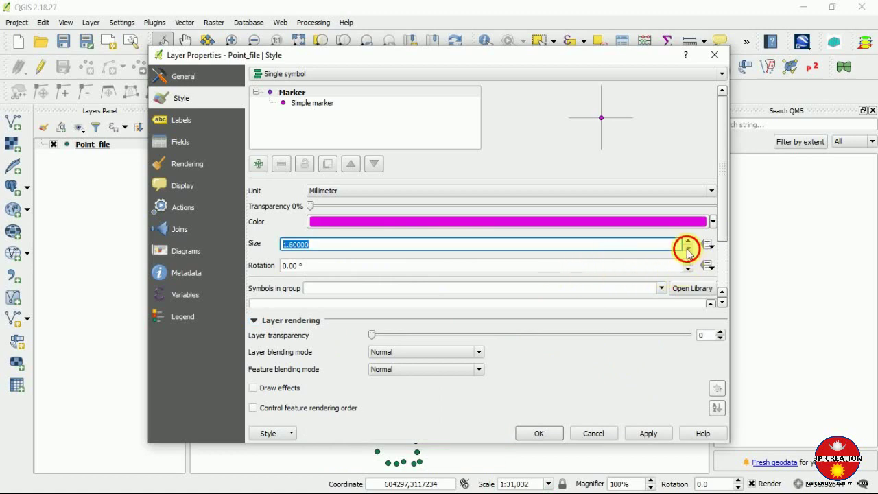
- Label the Point_file points with the S.N field at a text size of 5.25 points and apply the layer properties
{"action": "left_click", "coordinate": [193, 124]}
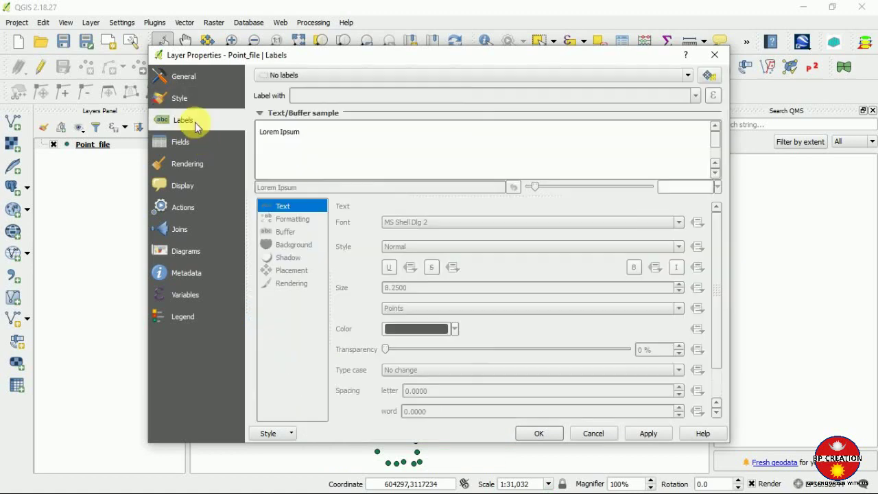
{"action": "left_click", "coordinate": [302, 79]}
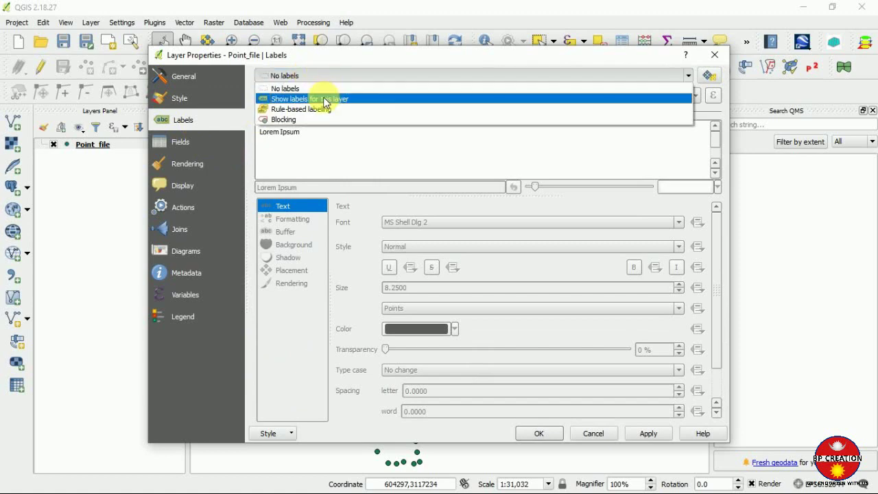
{"action": "left_click", "coordinate": [323, 96]}
{"action": "left_click", "coordinate": [694, 98]}
{"action": "left_click", "coordinate": [376, 111]}
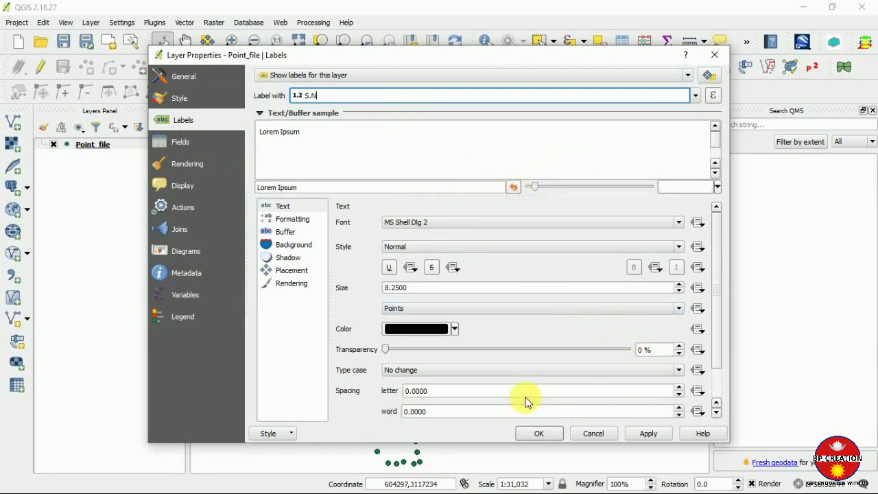
{"action": "left_click", "coordinate": [679, 291]}
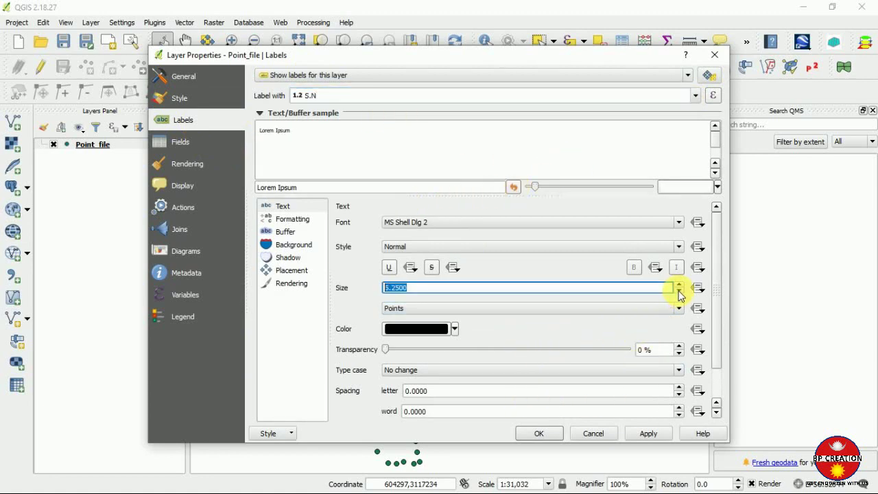
{"action": "left_click", "coordinate": [638, 434]}
{"action": "left_click", "coordinate": [556, 439]}
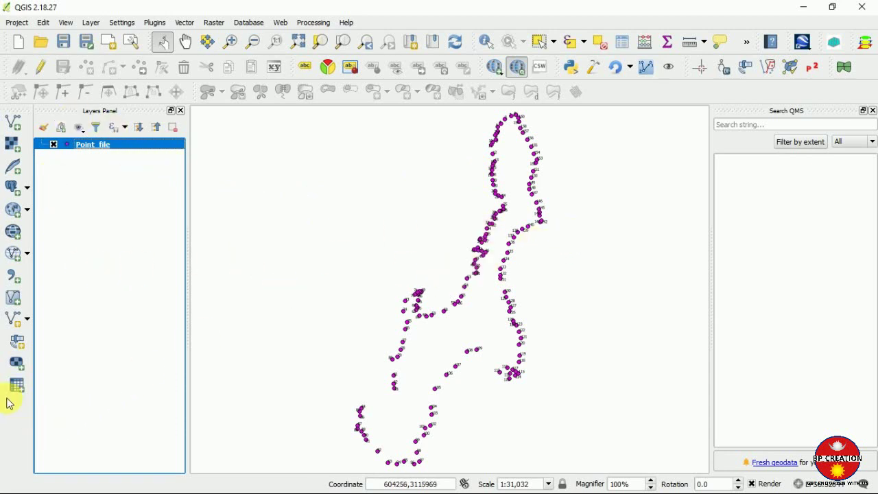
- Set up Points2One to create polygons from Point_file, with vertices sorted by S.N and the result added to the canvas
{"action": "left_click", "coordinate": [808, 72]}
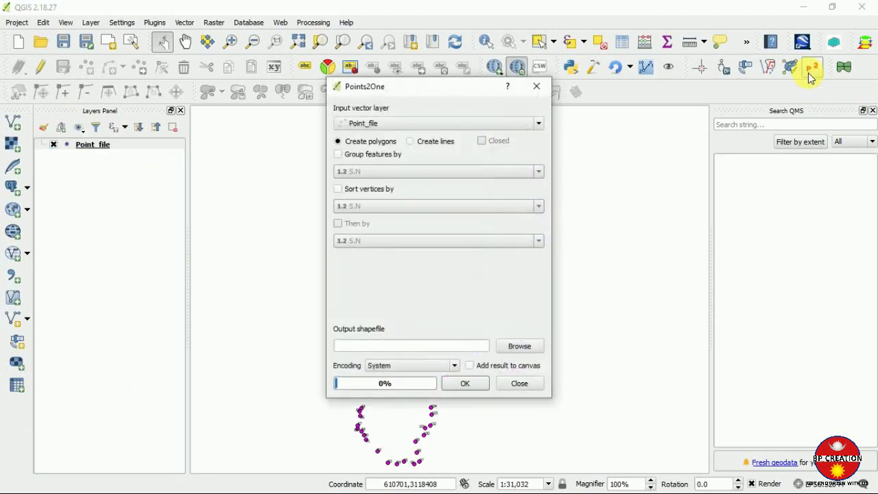
{"action": "left_click", "coordinate": [338, 189]}
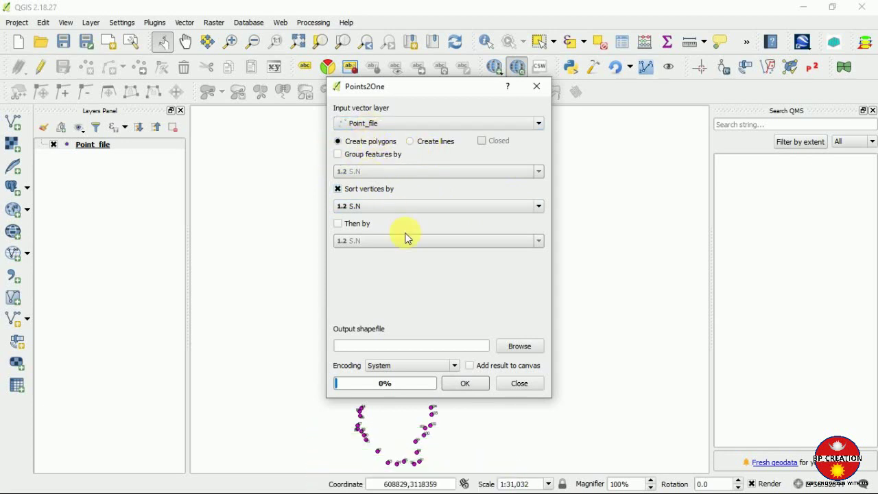
{"action": "left_click", "coordinate": [539, 206]}
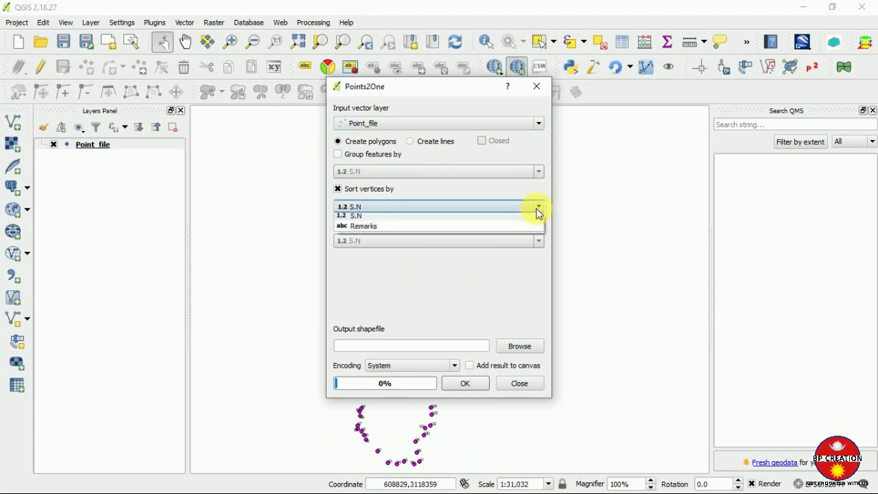
{"action": "left_click", "coordinate": [381, 220]}
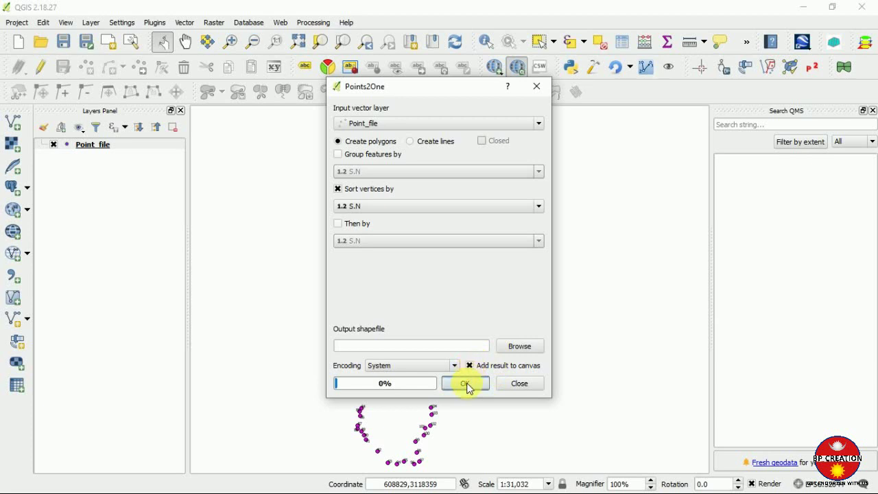
{"action": "left_click", "coordinate": [466, 385]}
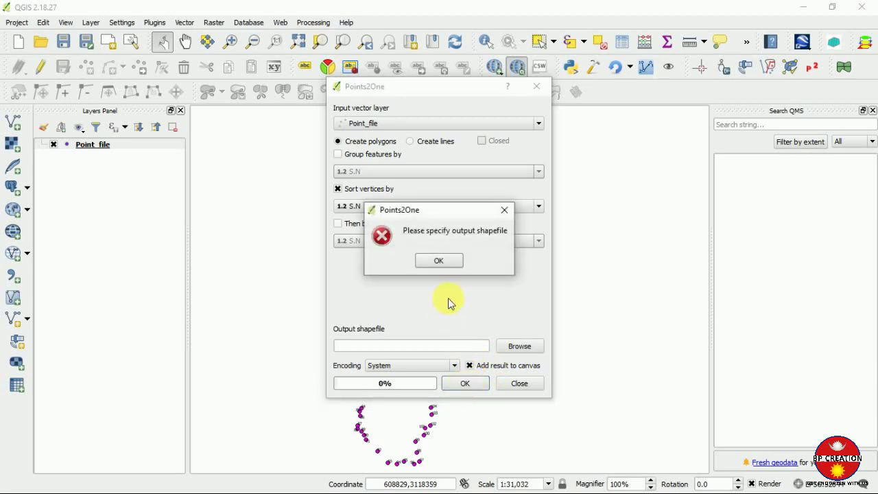
{"action": "left_click", "coordinate": [505, 210]}
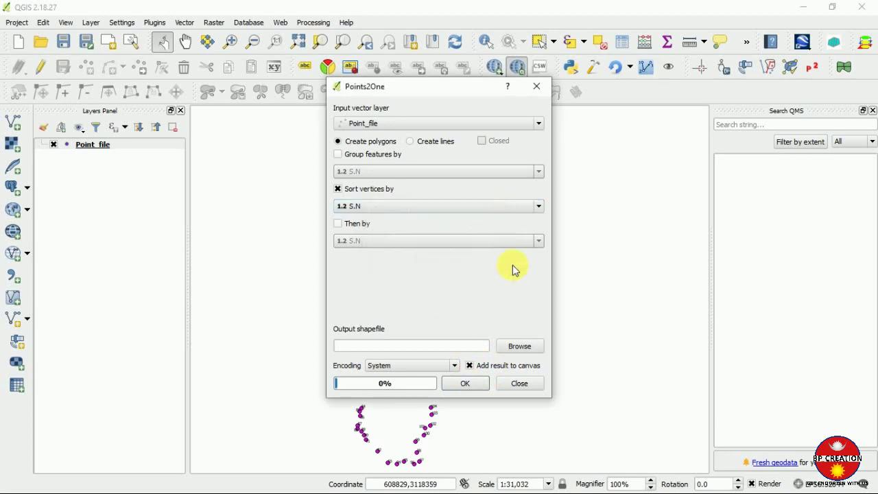
- Set the output shapefile to Polygon in the Equal Block Division folder, generate the polygon and close Points2One
{"action": "left_click", "coordinate": [520, 342]}
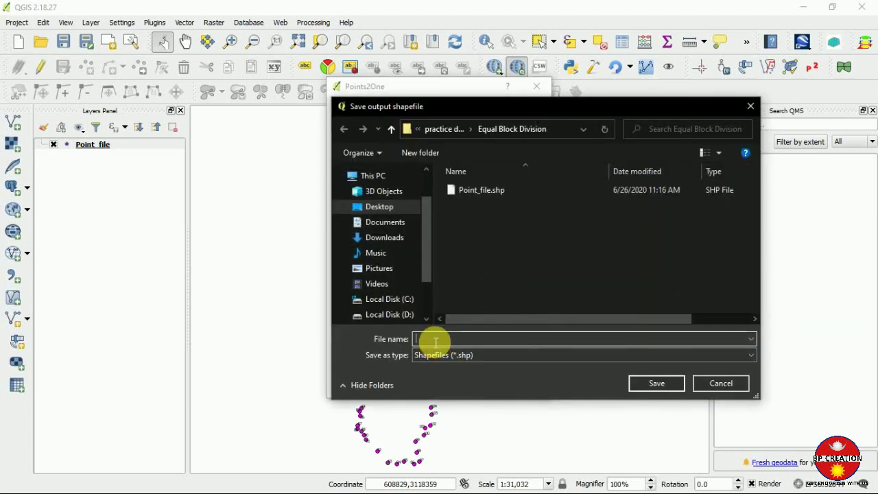
{"action": "type", "text": "Polygo"}
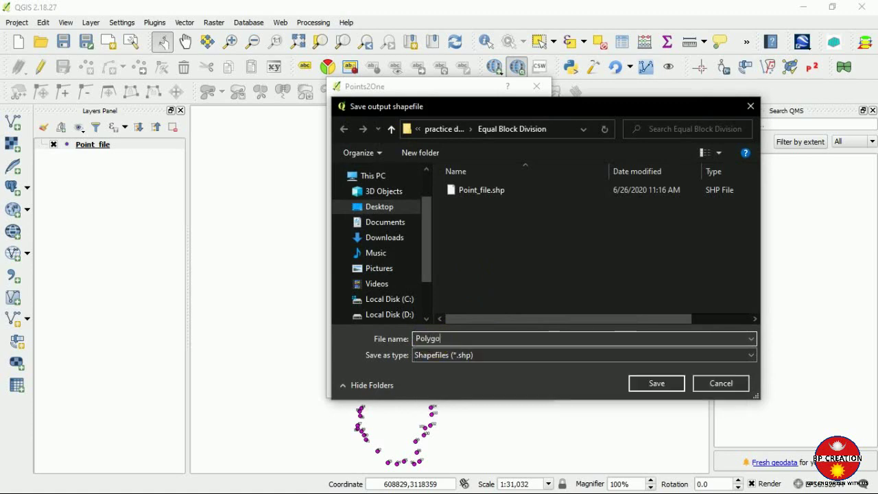
{"action": "type", "text": "n"}
{"action": "left_click", "coordinate": [637, 386]}
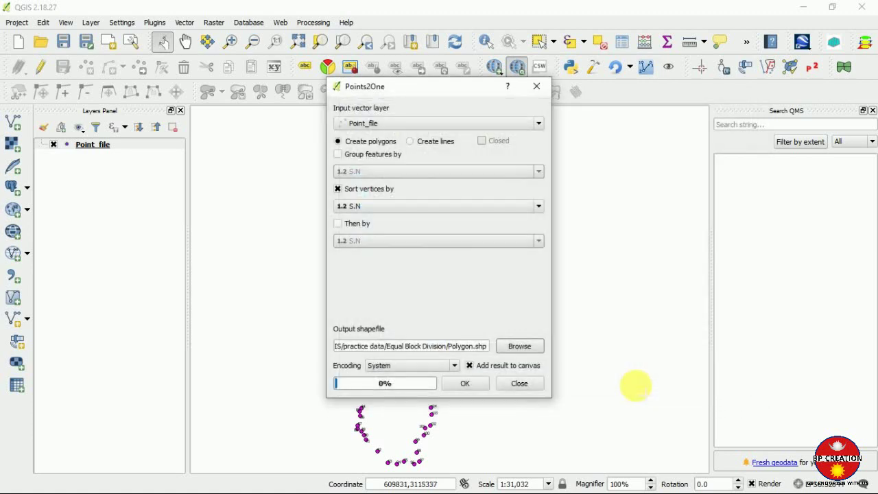
{"action": "left_click", "coordinate": [466, 386]}
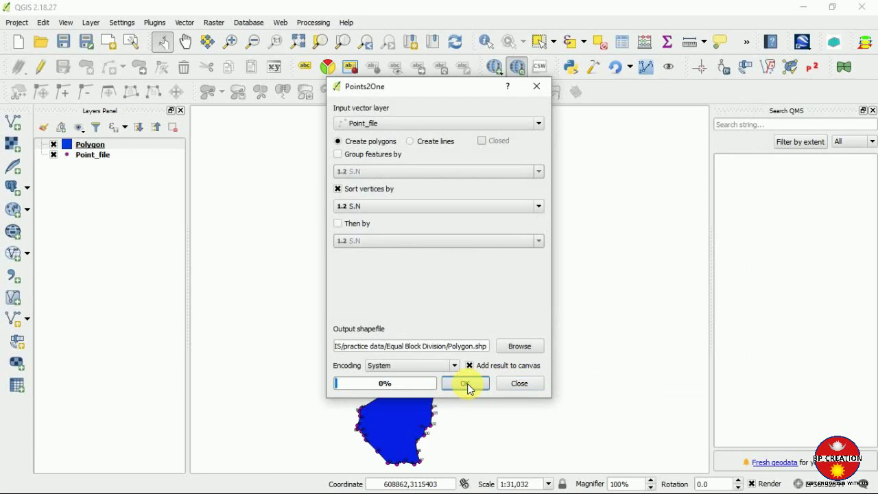
{"action": "left_click", "coordinate": [534, 91]}
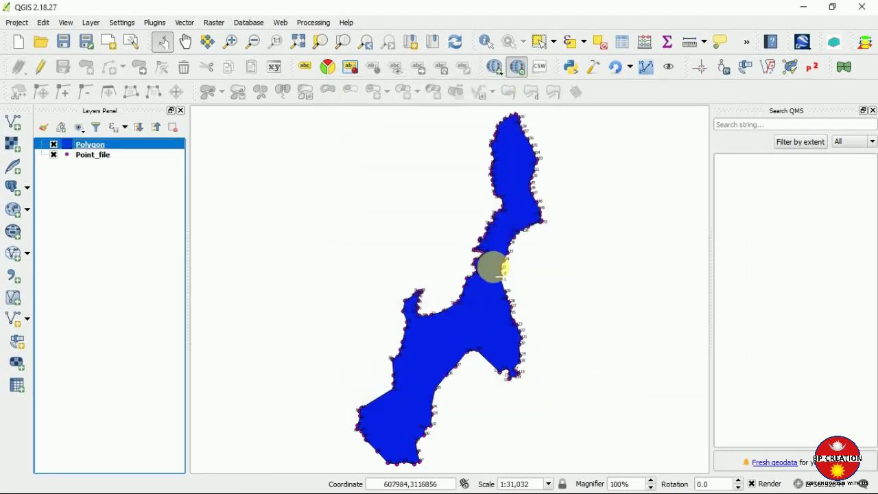
- Change the Polygon layer's simple fill color to bright green and apply the style
{"action": "right_click", "coordinate": [118, 148]}
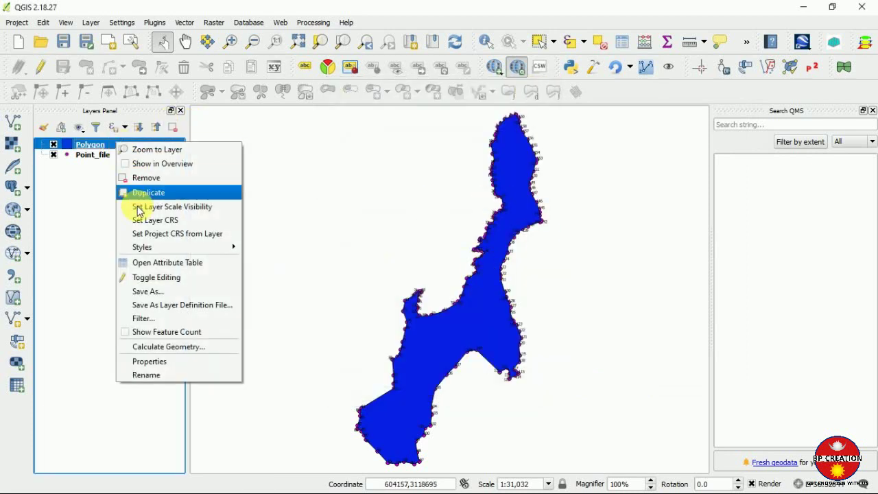
{"action": "left_click", "coordinate": [156, 362]}
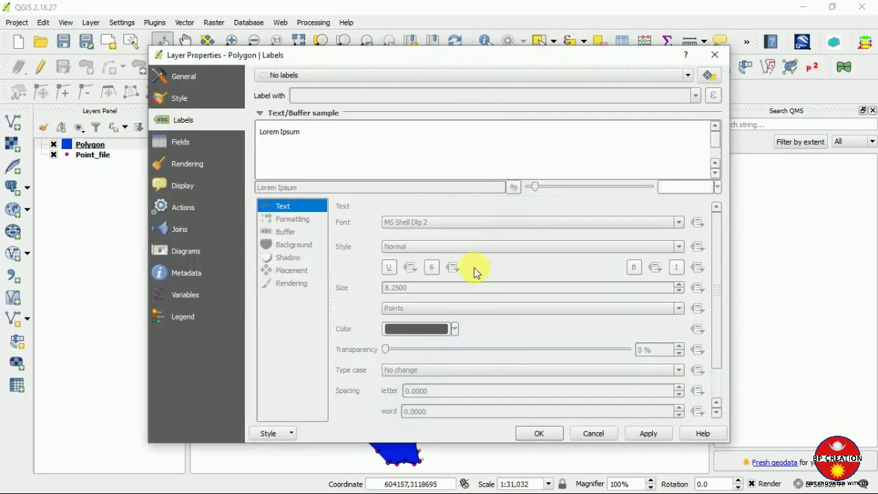
{"action": "left_click", "coordinate": [203, 100]}
{"action": "left_click", "coordinate": [295, 103]}
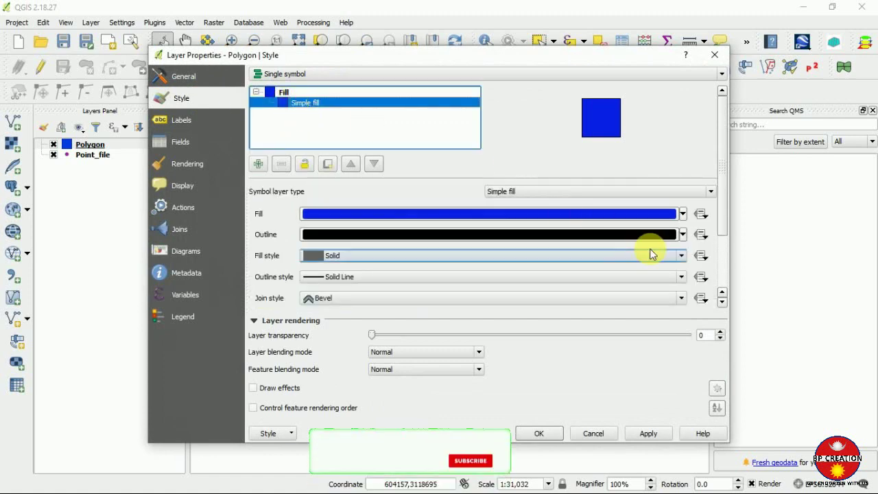
{"action": "left_click", "coordinate": [683, 213]}
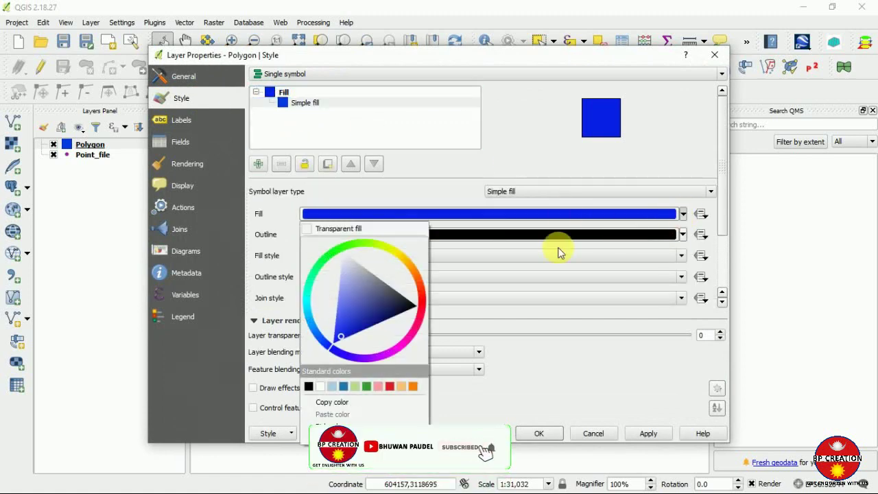
{"action": "left_click", "coordinate": [338, 248]}
{"action": "left_click", "coordinate": [349, 258]}
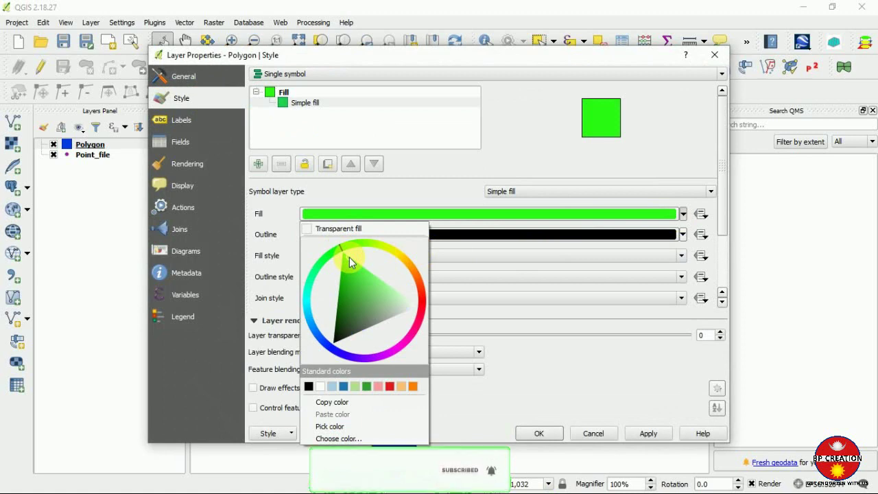
{"action": "left_click", "coordinate": [344, 257]}
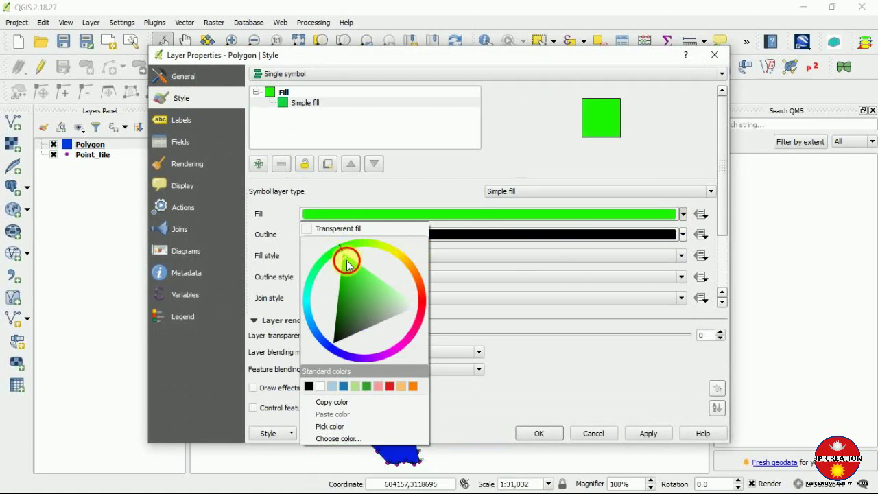
{"action": "left_click", "coordinate": [649, 434]}
{"action": "left_click", "coordinate": [528, 434]}
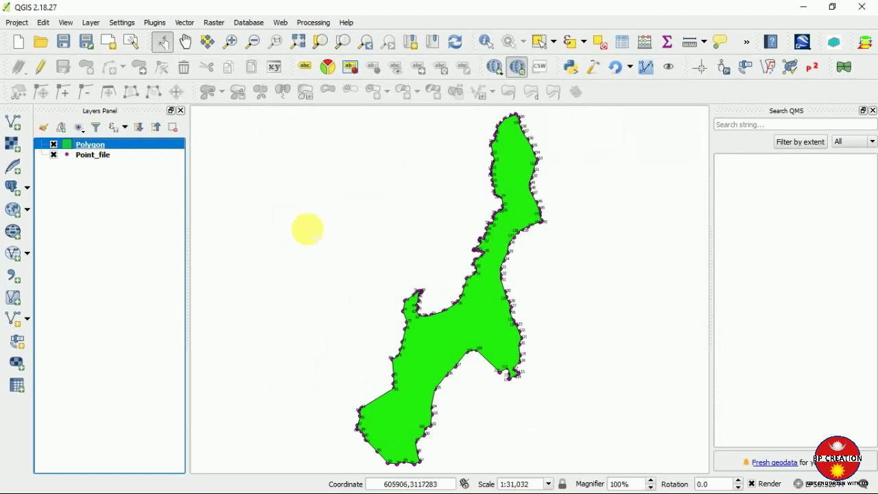
- Open the Polygon layer's attribute table, enable editing and set the feature's S.N value to 1
{"action": "right_click", "coordinate": [128, 148]}
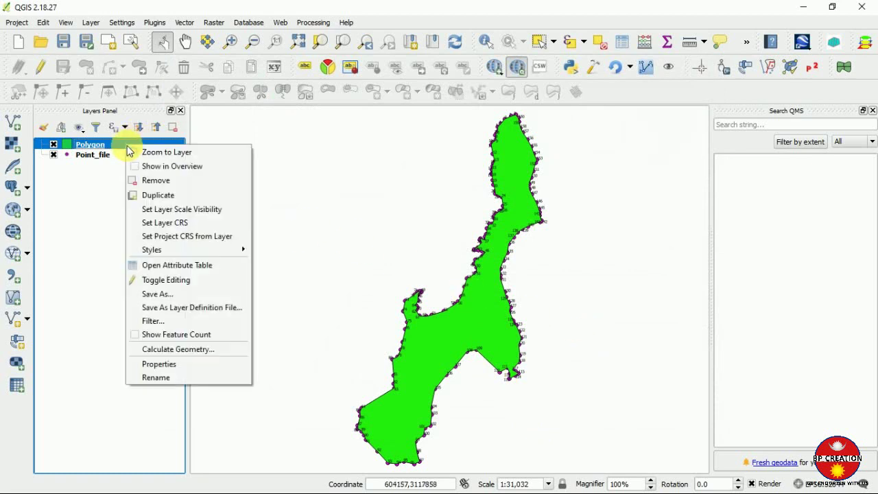
{"action": "left_click", "coordinate": [161, 265]}
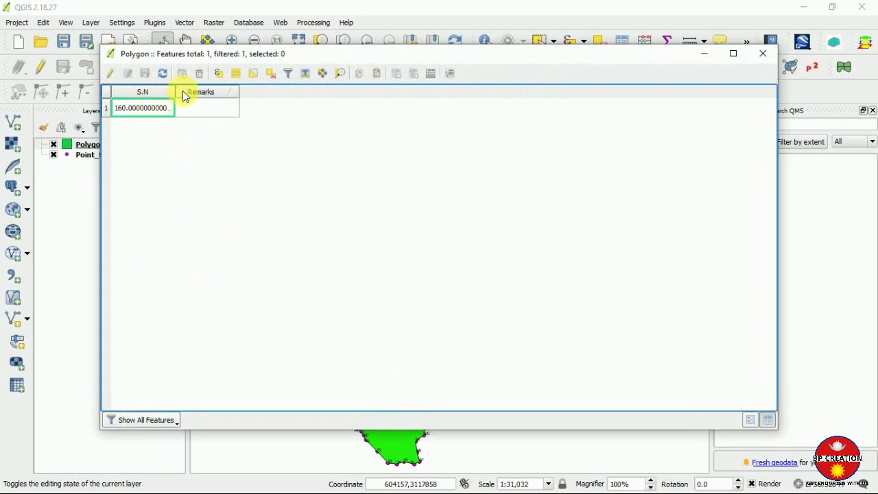
{"action": "right_click", "coordinate": [232, 95]}
{"action": "left_click", "coordinate": [228, 96]}
{"action": "left_click", "coordinate": [216, 95]}
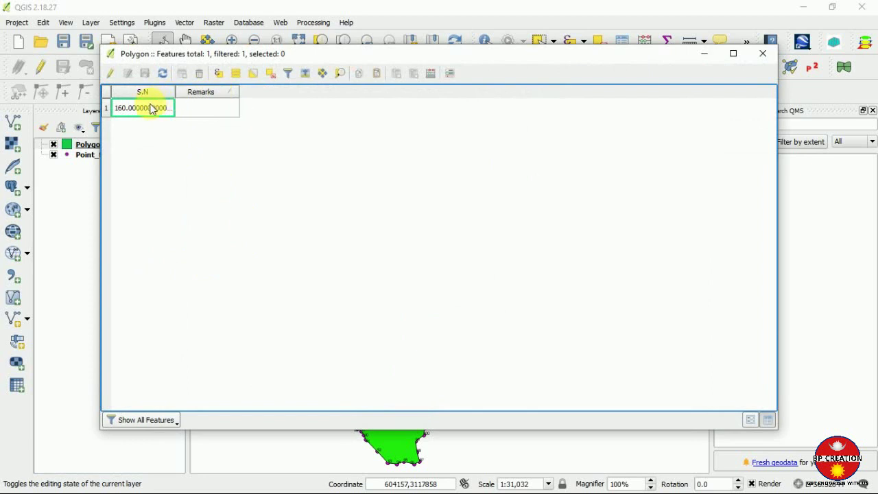
{"action": "left_click", "coordinate": [111, 72]}
{"action": "left_click", "coordinate": [135, 129]}
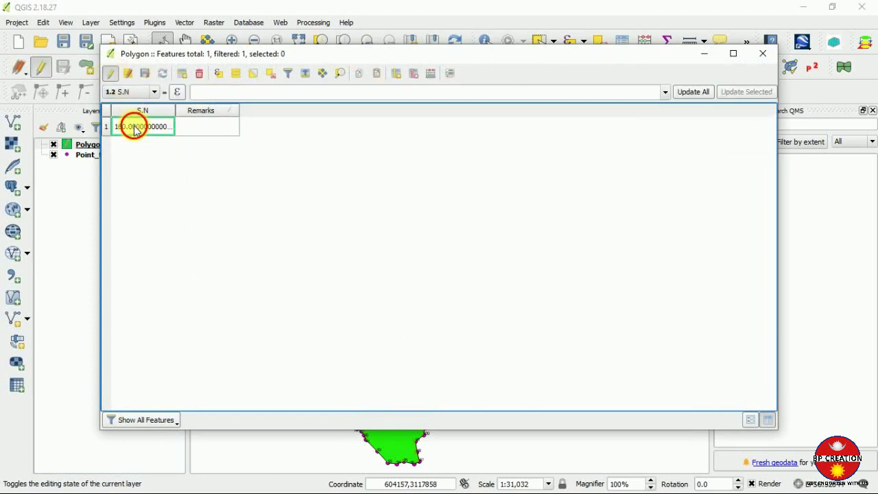
{"action": "left_click", "coordinate": [182, 153]}
{"action": "left_click", "coordinate": [214, 129]}
{"action": "left_click", "coordinate": [198, 115]}
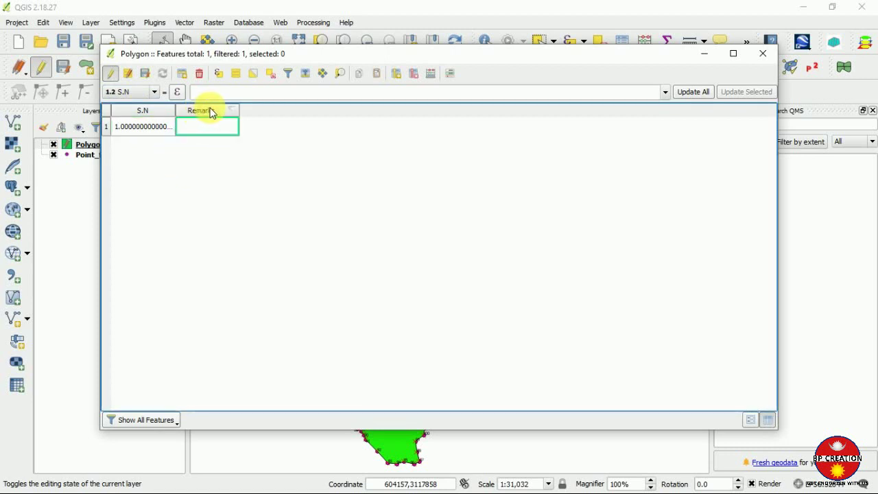
- Delete the Remarks field from the Polygon attribute table
{"action": "left_click", "coordinate": [417, 78]}
{"action": "left_click", "coordinate": [329, 167]}
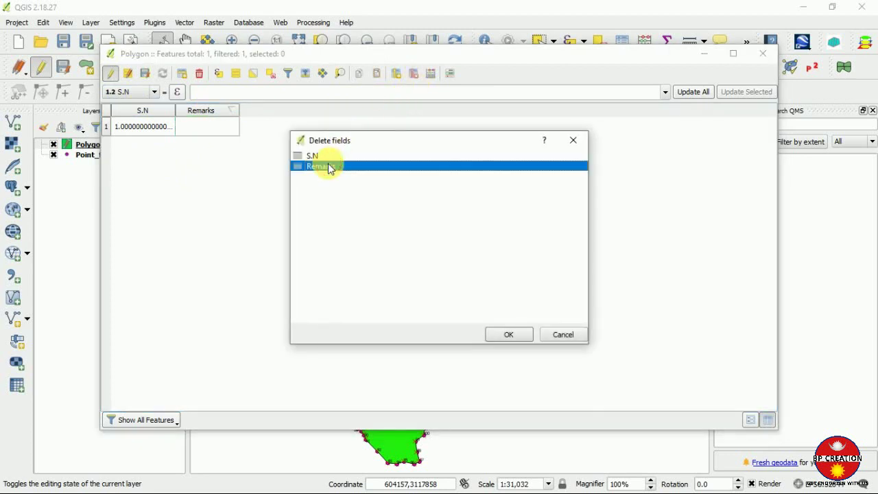
{"action": "left_click", "coordinate": [508, 335]}
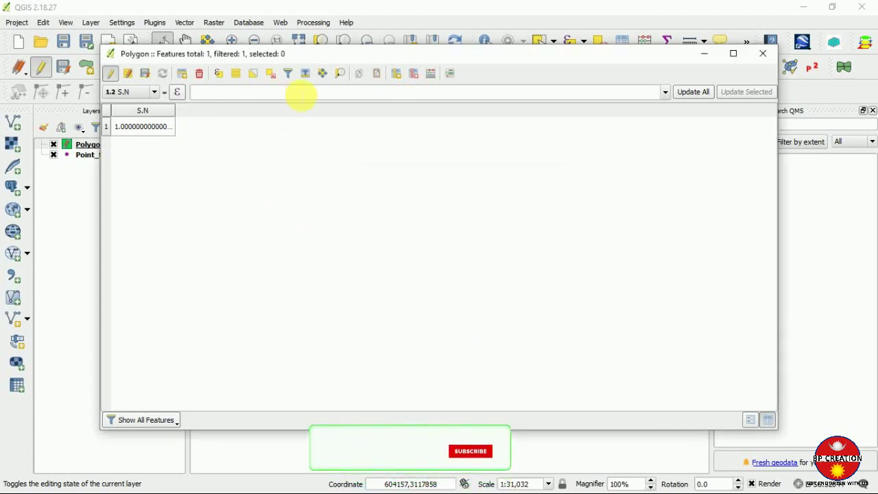
- Add a field named Area with the type Decimal number (real) to the Polygon attribute table
{"action": "left_click", "coordinate": [396, 78]}
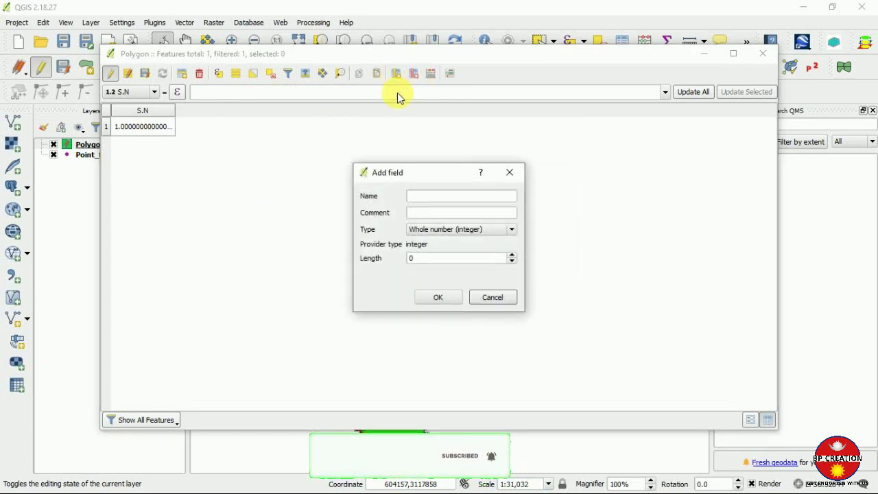
{"action": "left_click", "coordinate": [419, 197]}
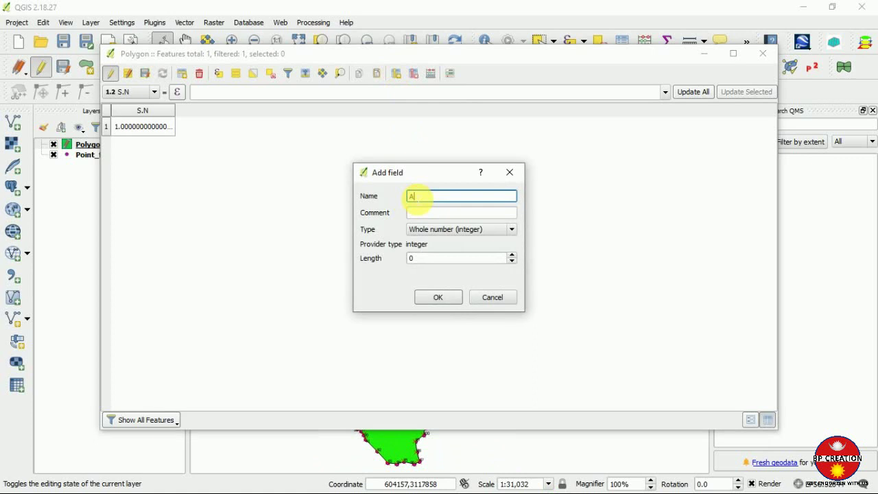
{"action": "type", "text": "Area"}
{"action": "left_click", "coordinate": [505, 231]}
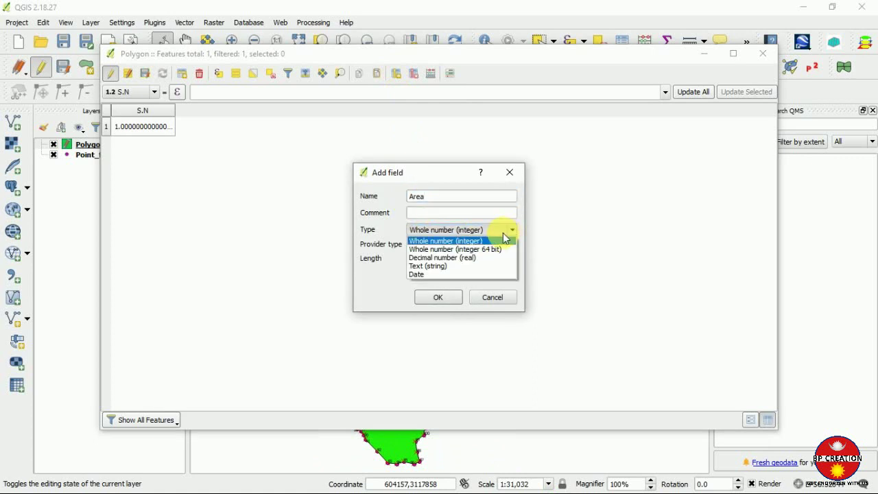
{"action": "left_click", "coordinate": [426, 267]}
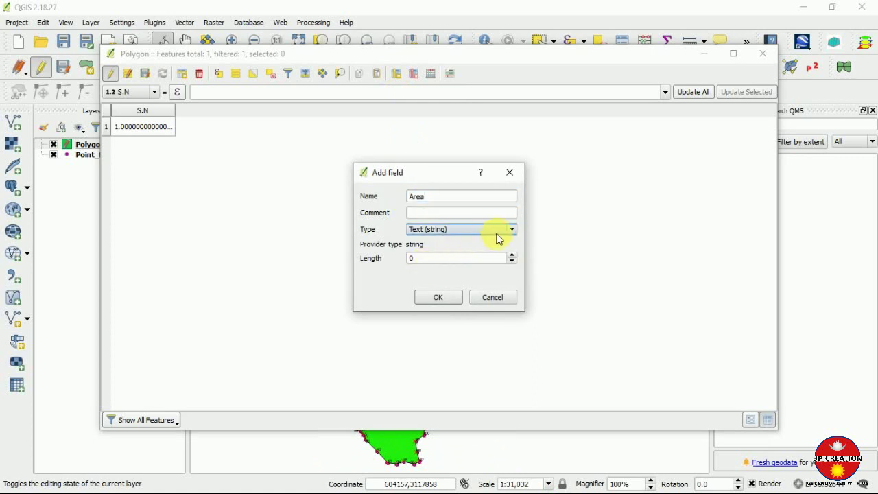
{"action": "left_click", "coordinate": [511, 230]}
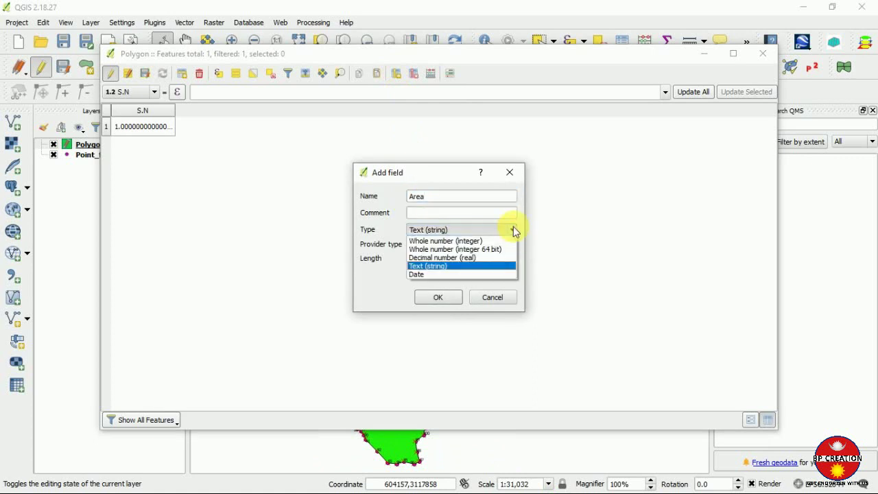
{"action": "left_click", "coordinate": [436, 258]}
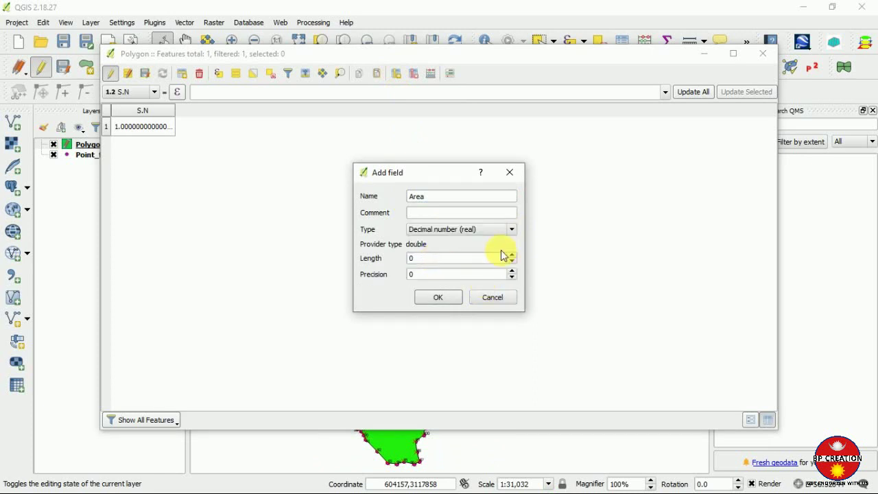
{"action": "left_click", "coordinate": [439, 299]}
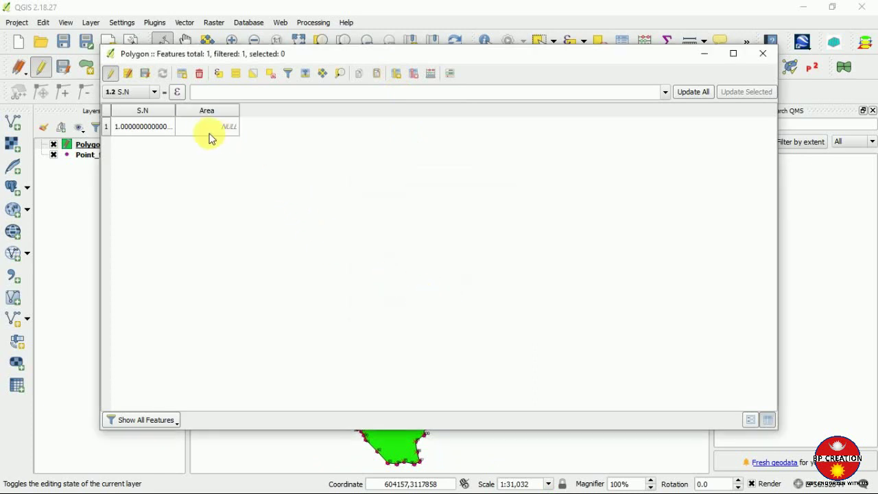
- Save the Polygon layer's edits in table view, end the editing session and close the attribute table
{"action": "left_click", "coordinate": [132, 74]}
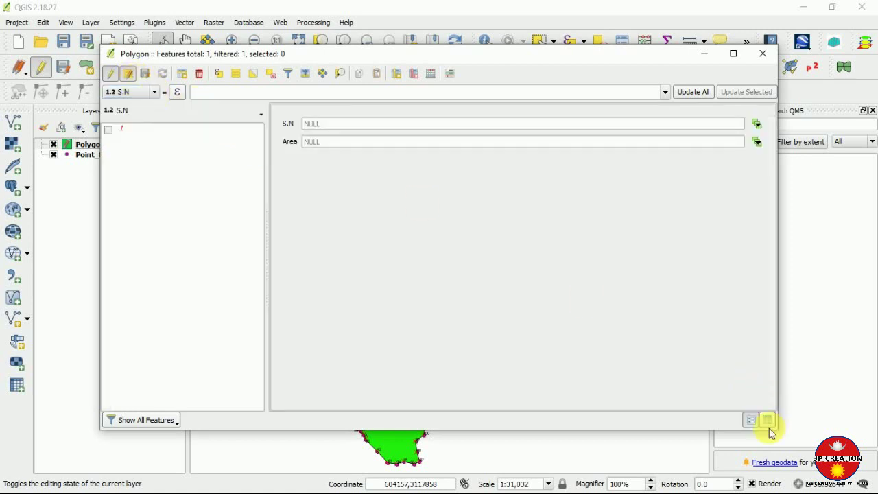
{"action": "left_click", "coordinate": [768, 421]}
{"action": "left_click", "coordinate": [145, 75]}
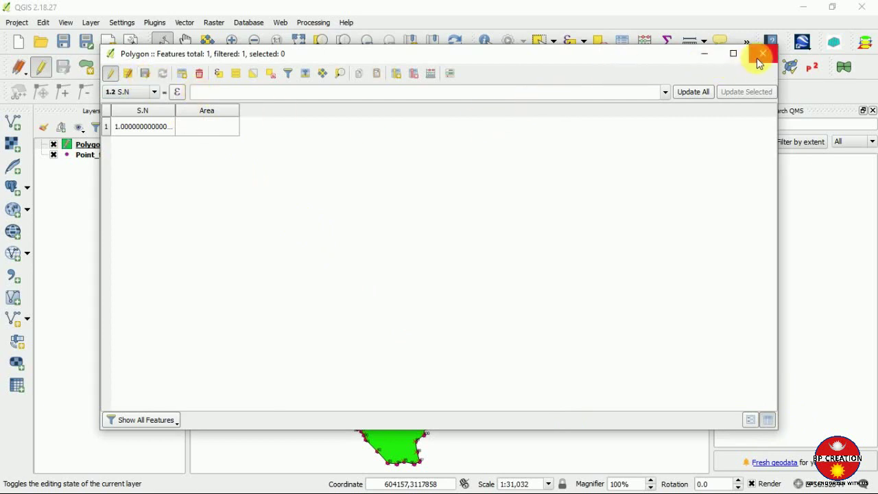
{"action": "left_click", "coordinate": [110, 74]}
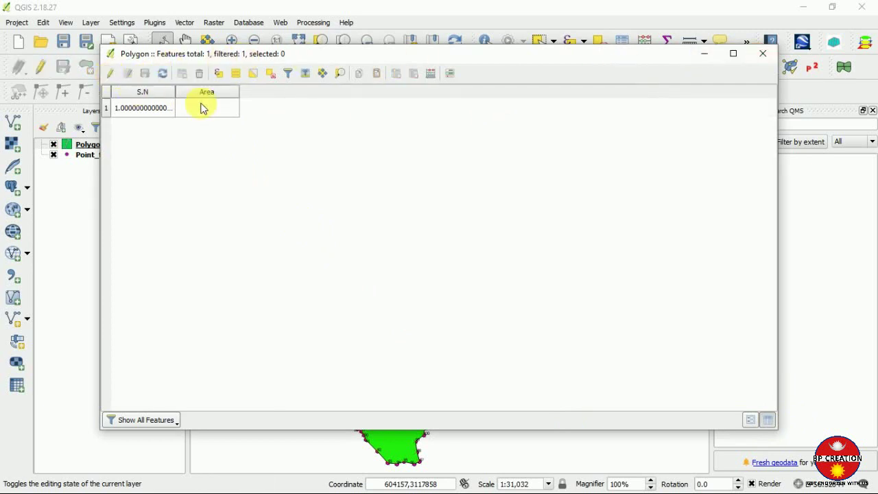
{"action": "left_click", "coordinate": [762, 54]}
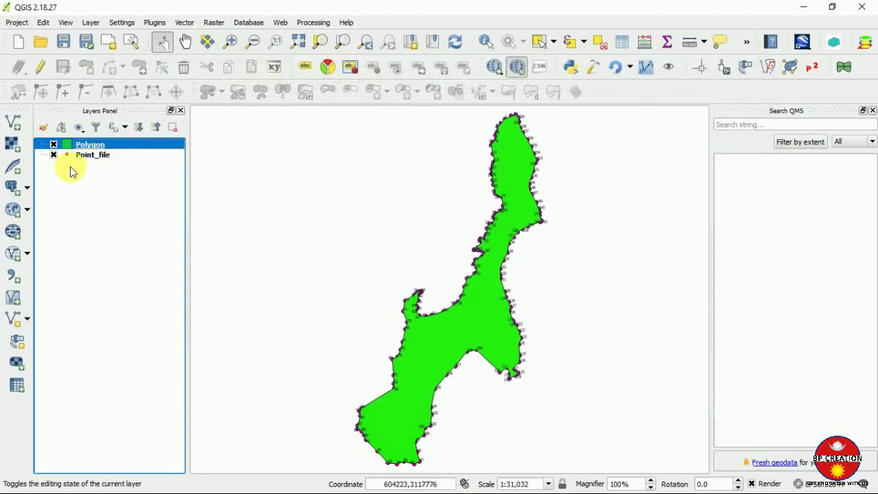
- Calculate the Polygon layer's area in hectares into the Area field, using the layer's own coordinate reference system
{"action": "right_click", "coordinate": [85, 147]}
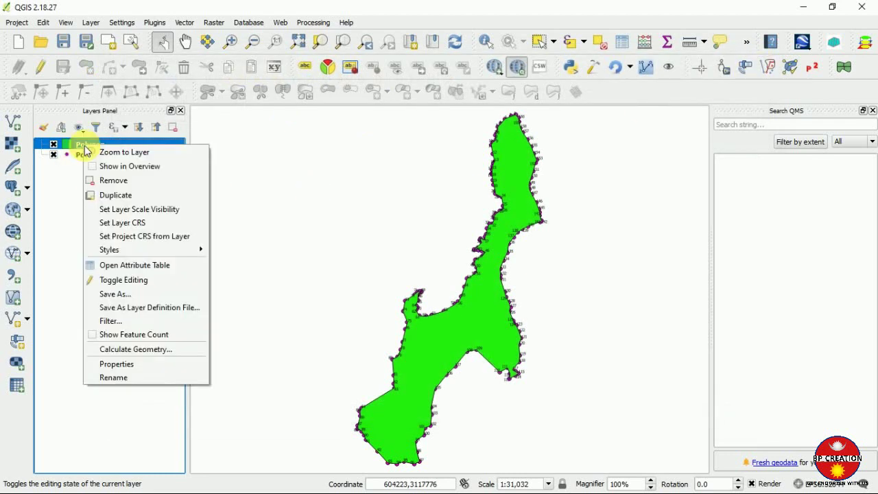
{"action": "left_click", "coordinate": [115, 350]}
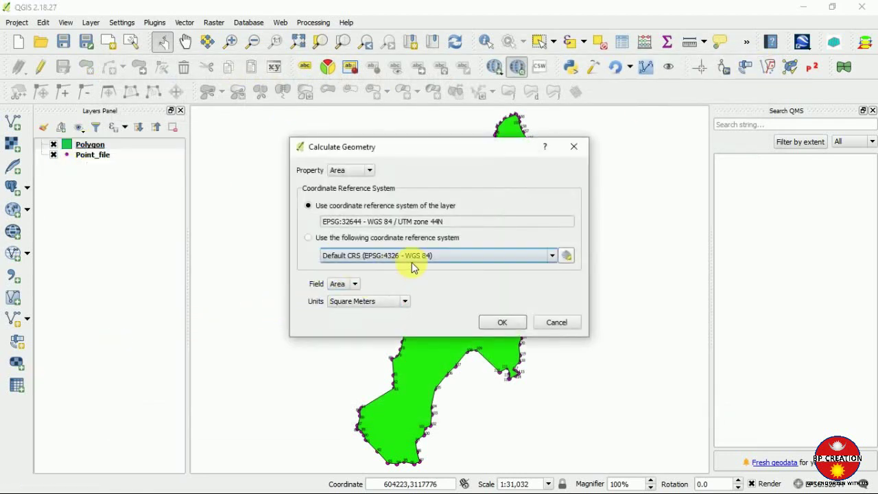
{"action": "left_click", "coordinate": [404, 304]}
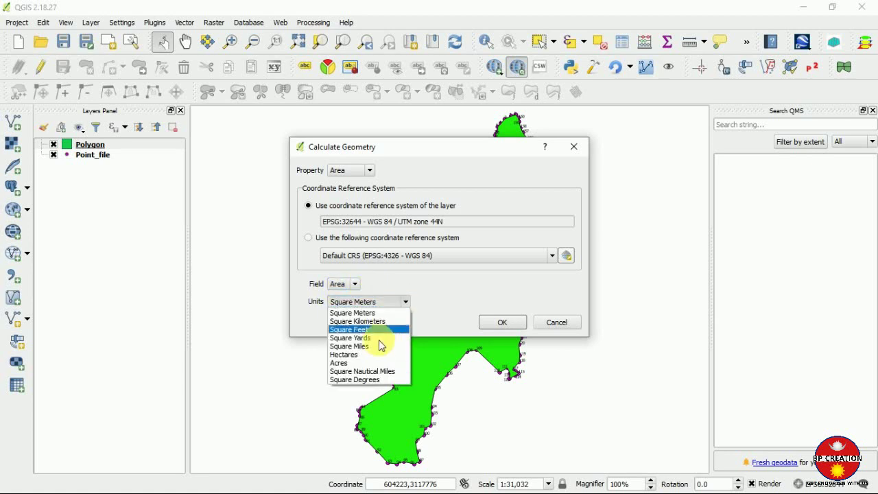
{"action": "left_click", "coordinate": [381, 352]}
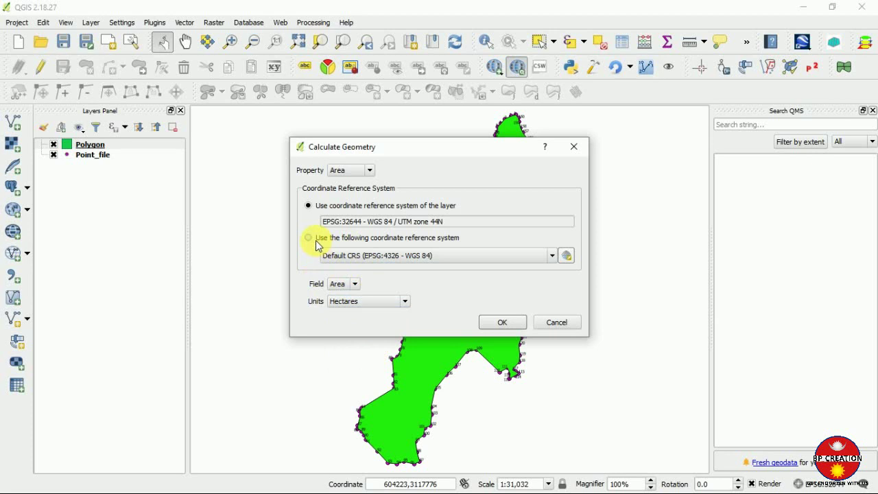
{"action": "left_click", "coordinate": [369, 172]}
{"action": "left_click", "coordinate": [357, 183]}
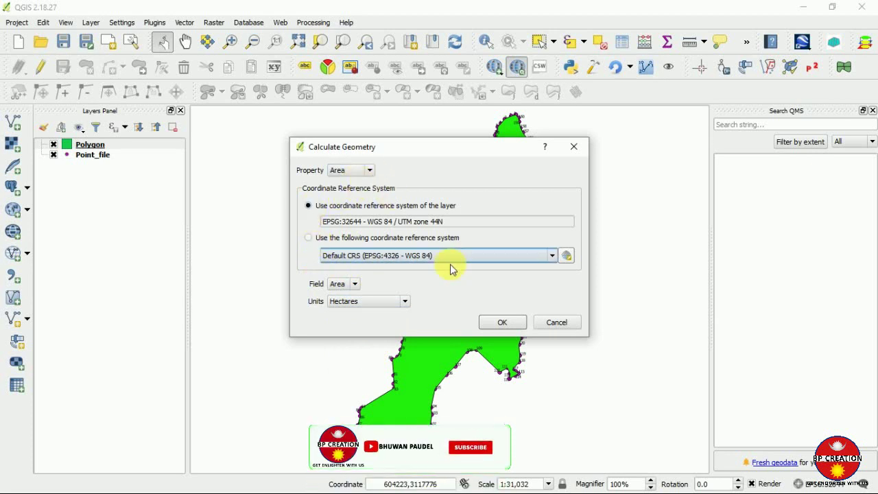
{"action": "left_click", "coordinate": [502, 322]}
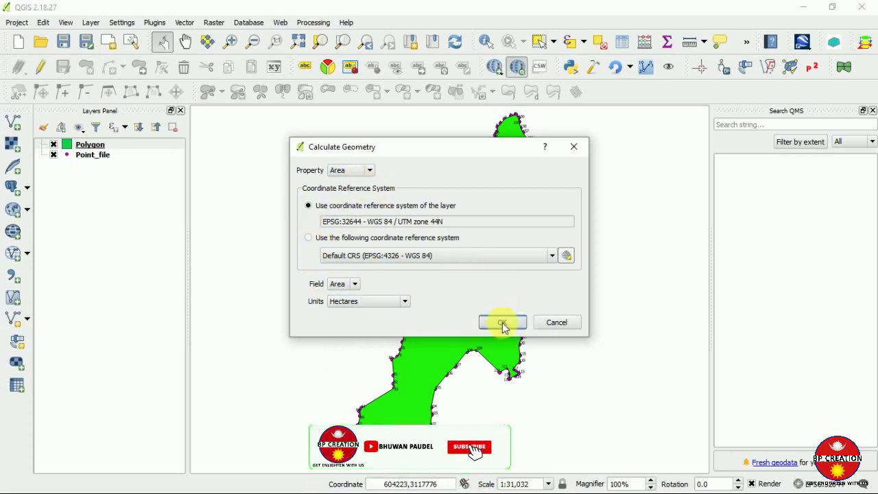
{"action": "left_click", "coordinate": [553, 257]}
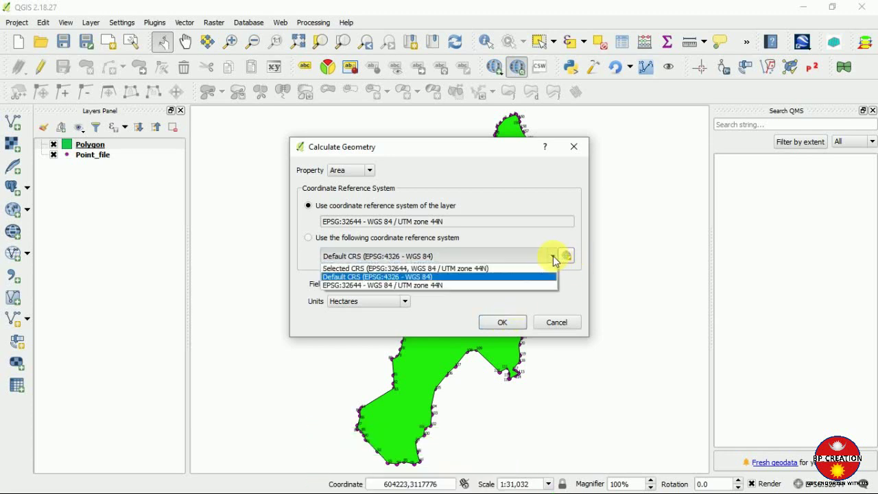
{"action": "left_click", "coordinate": [553, 256]}
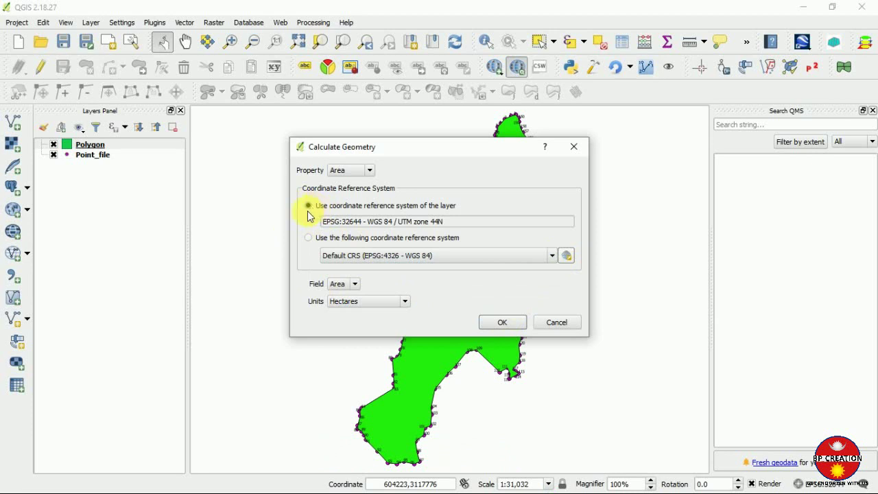
{"action": "left_click", "coordinate": [504, 322]}
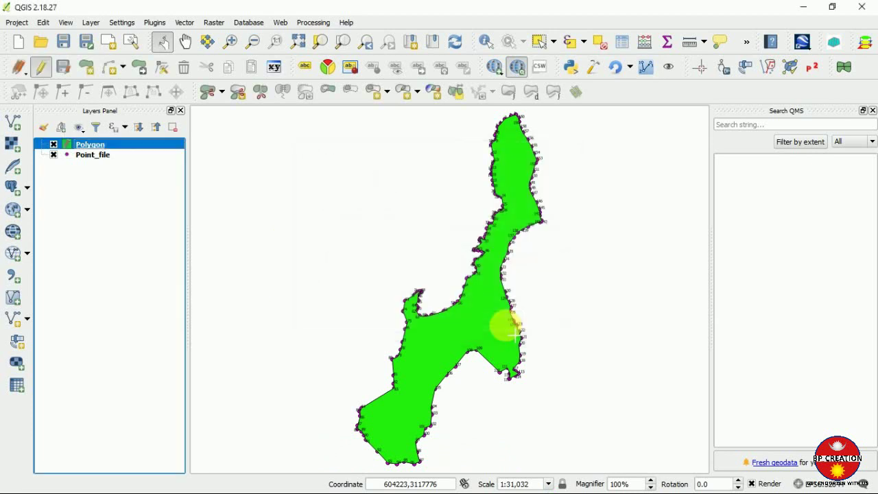
- View the calculated Area value in the Polygon layer's attribute table and narrow the table window to sit beside the map polygon
{"action": "right_click", "coordinate": [97, 148]}
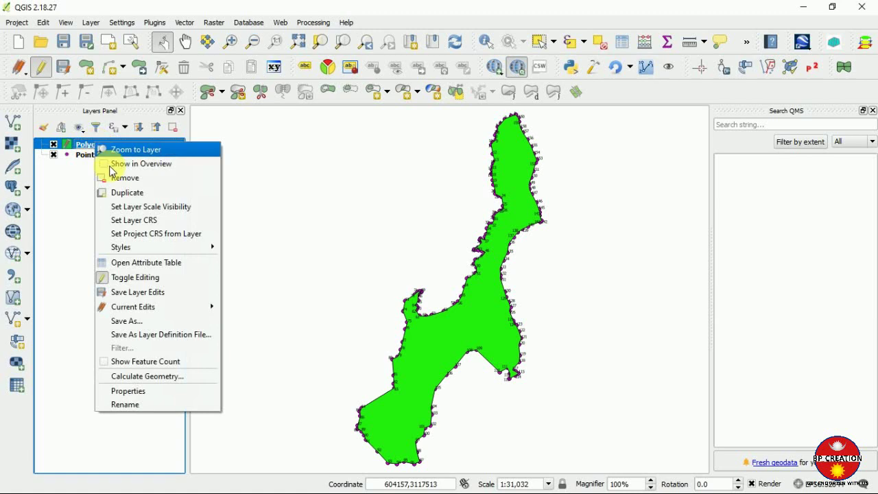
{"action": "left_click", "coordinate": [133, 261]}
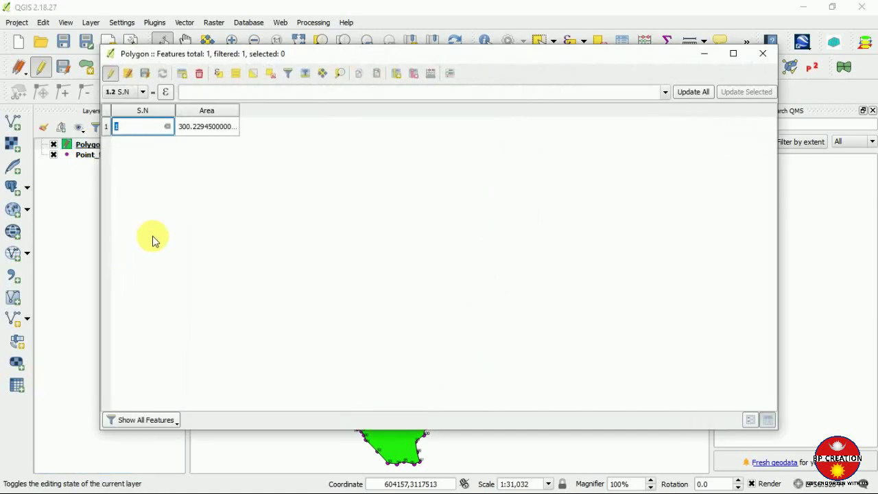
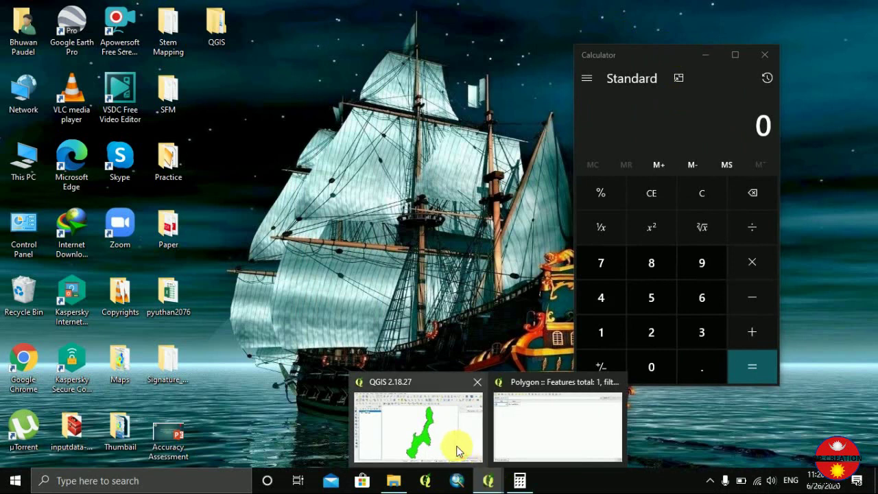
{"action": "left_click", "coordinate": [456, 446]}
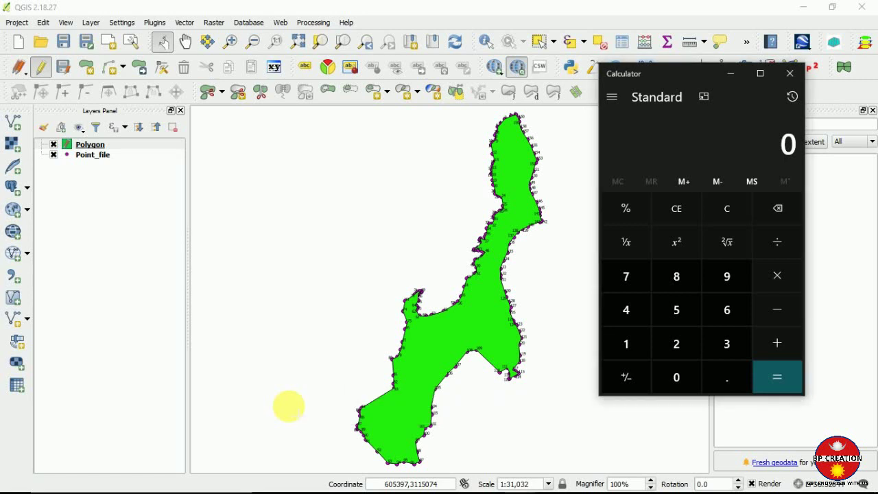
{"action": "left_click", "coordinate": [82, 146]}
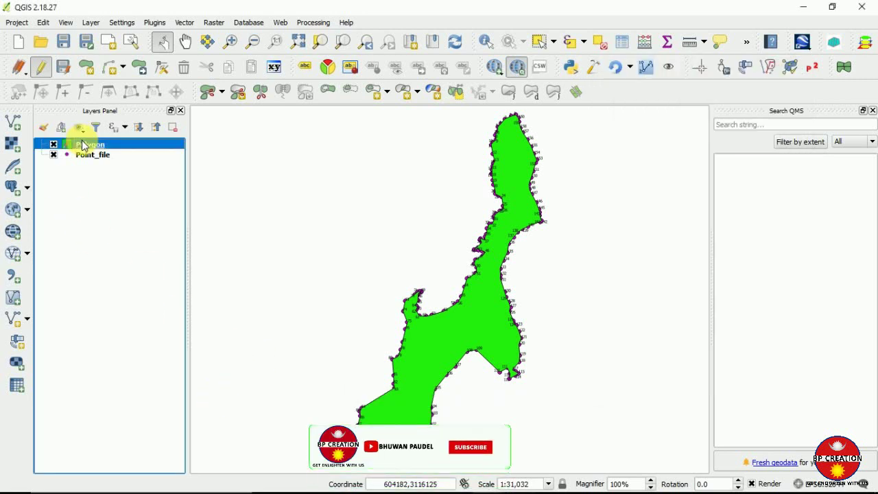
{"action": "right_click", "coordinate": [81, 141]}
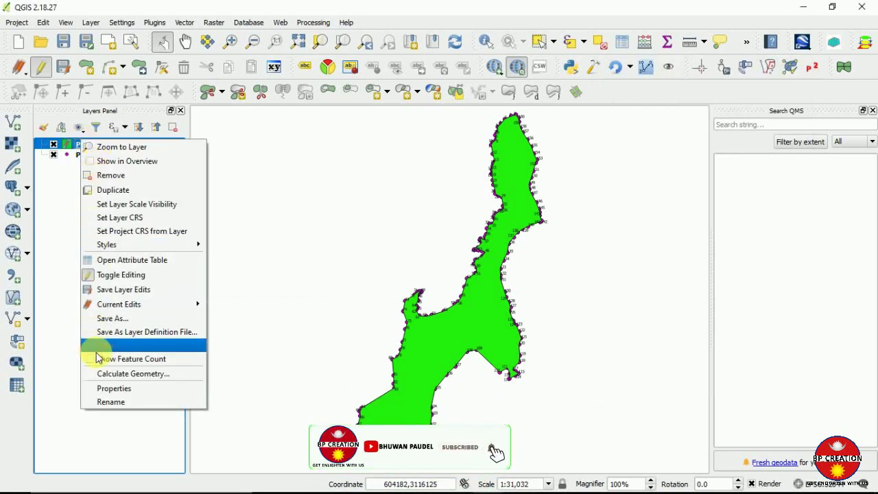
{"action": "left_click", "coordinate": [113, 260]}
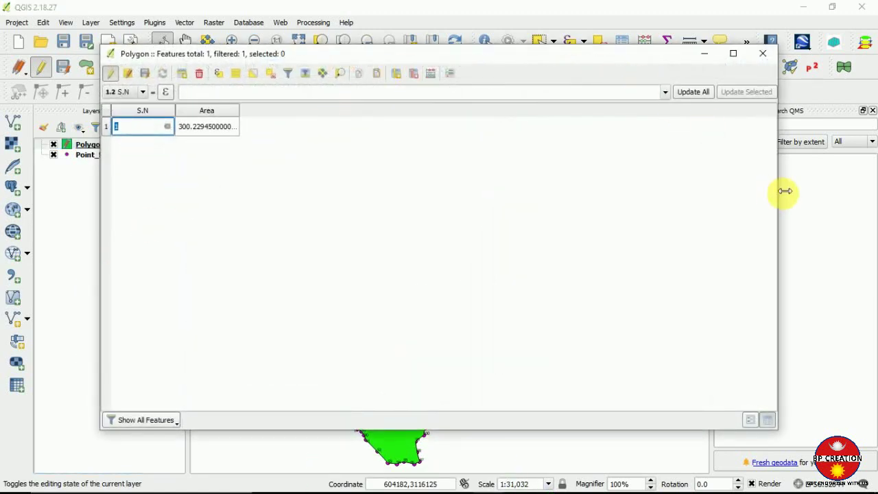
{"action": "left_click_drag", "start_coordinate": [784, 190], "coordinate": [210, 251]}
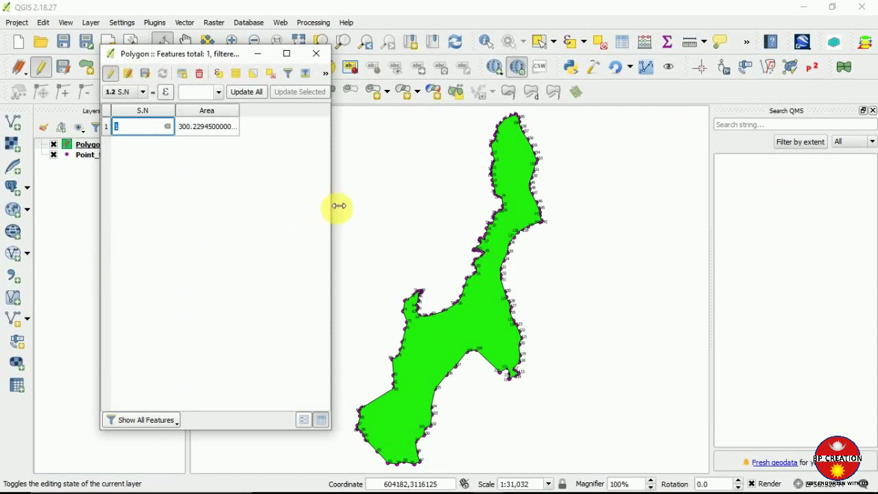
- Switch to Calculator and divide the polygon's area of 300.22945 ha by 8 blocks
{"action": "left_click_drag", "start_coordinate": [339, 205], "coordinate": [373, 201]}
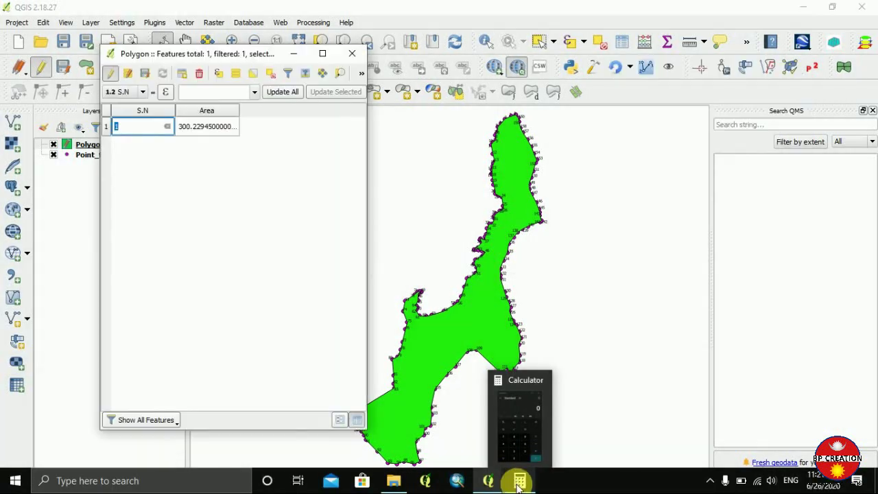
{"action": "left_click", "coordinate": [519, 484]}
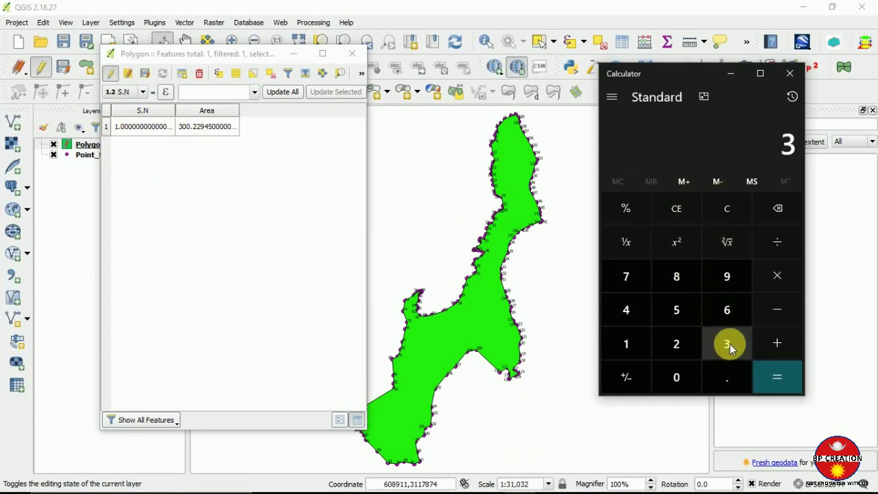
{"action": "left_click", "coordinate": [675, 379]}
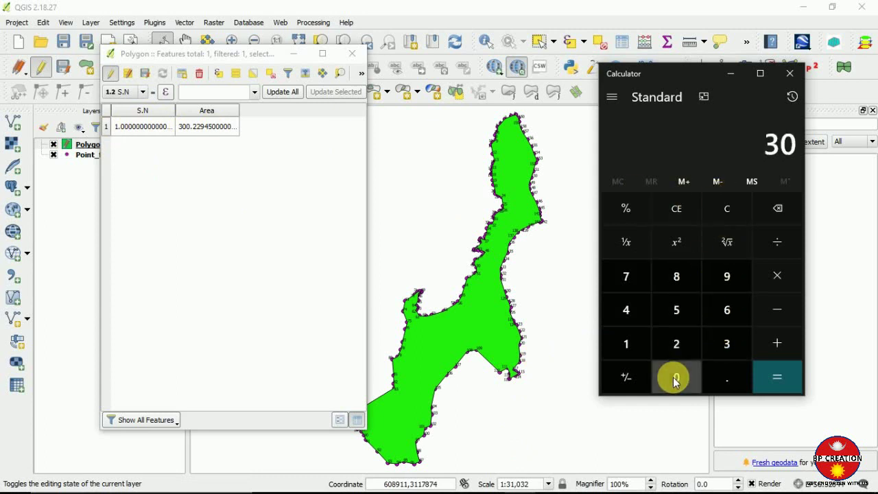
{"action": "left_click", "coordinate": [675, 379]}
{"action": "left_click", "coordinate": [723, 377]}
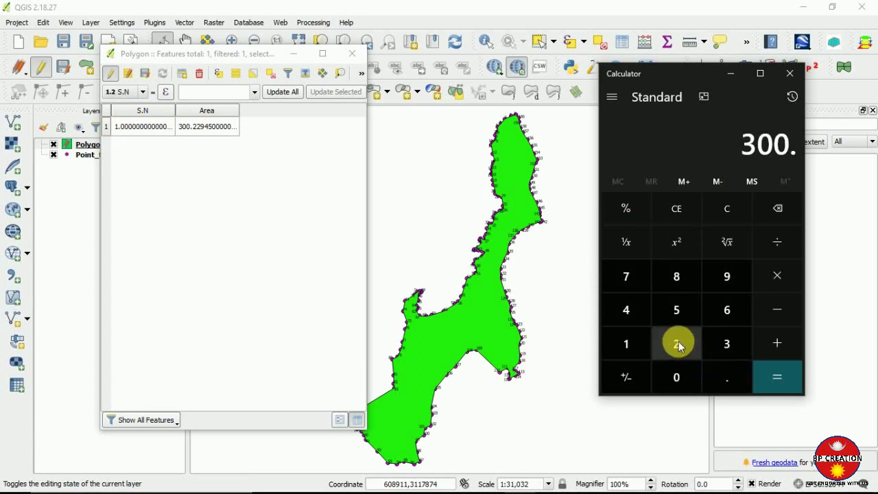
{"action": "left_click", "coordinate": [677, 345]}
{"action": "left_click", "coordinate": [678, 345]}
{"action": "left_click", "coordinate": [728, 281]}
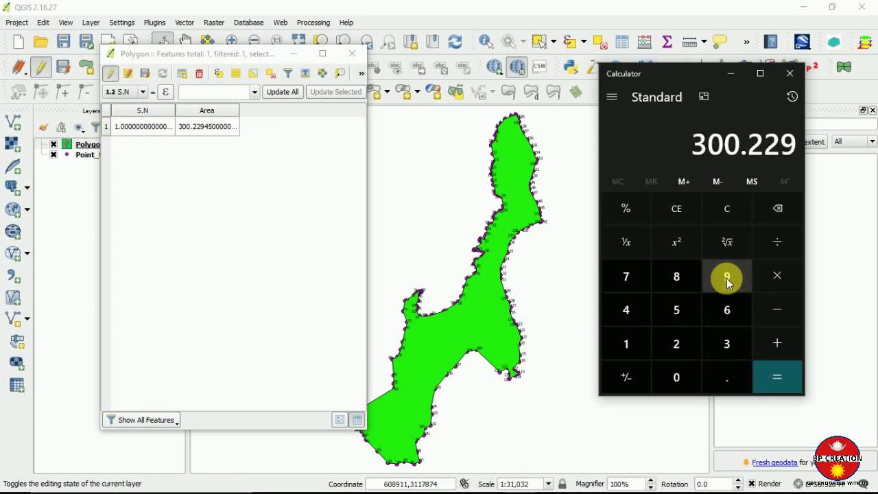
{"action": "left_click", "coordinate": [633, 310]}
{"action": "left_click", "coordinate": [676, 314]}
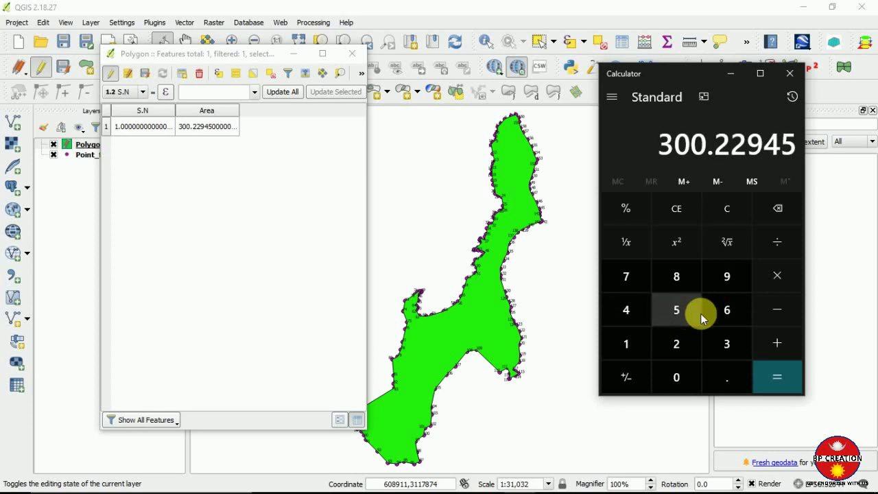
{"action": "left_click", "coordinate": [777, 241]}
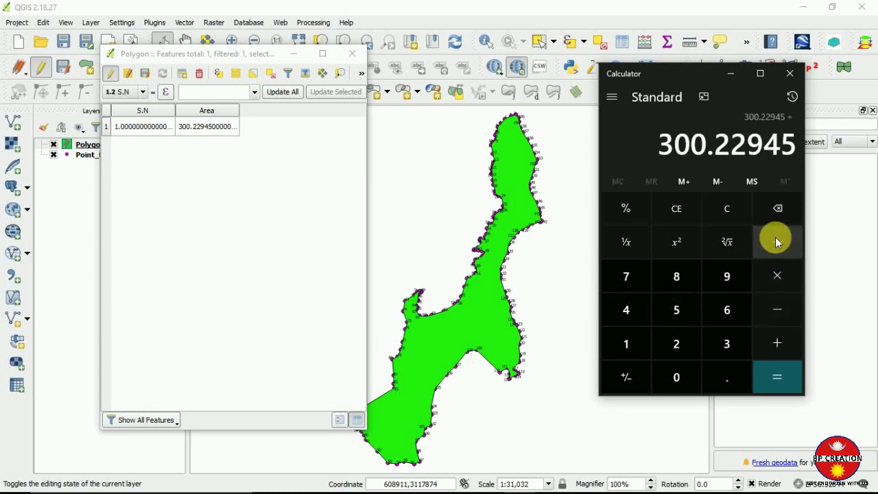
{"action": "left_click", "coordinate": [666, 287]}
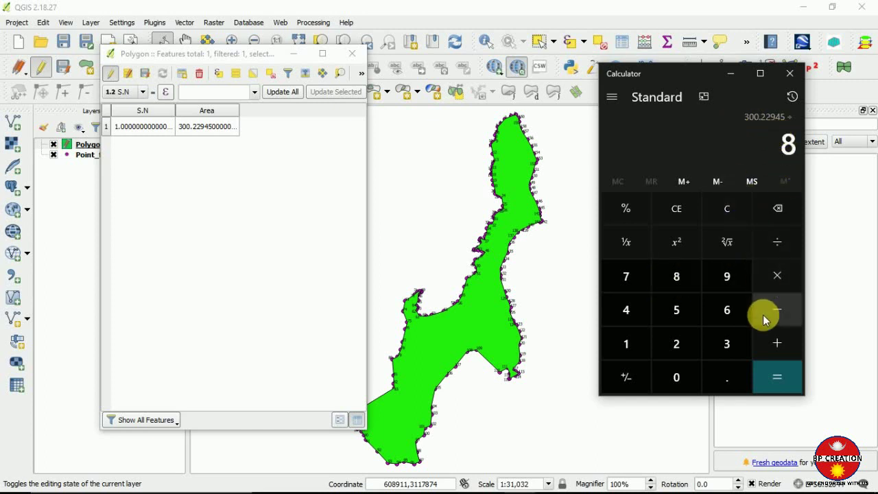
{"action": "left_click", "coordinate": [777, 372]}
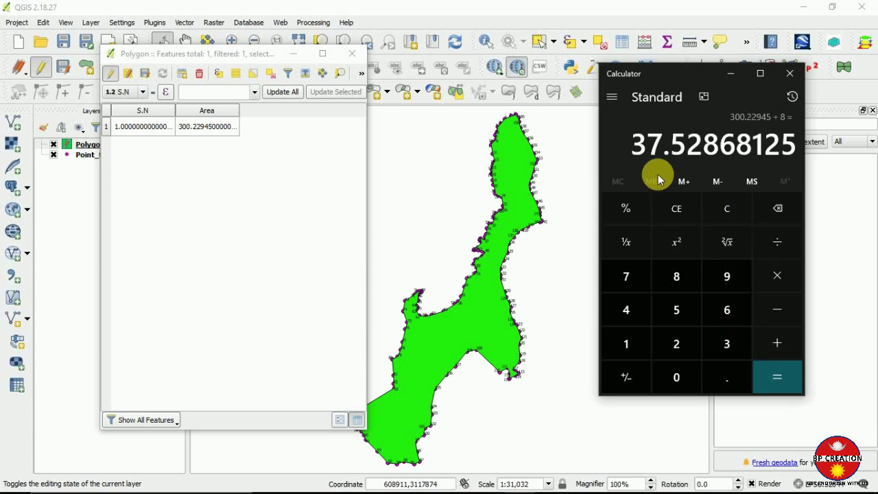
- Open the Equal block Division text file from the Stem Mapping folder and review the target area formula for hectares
{"action": "left_click", "coordinate": [737, 73]}
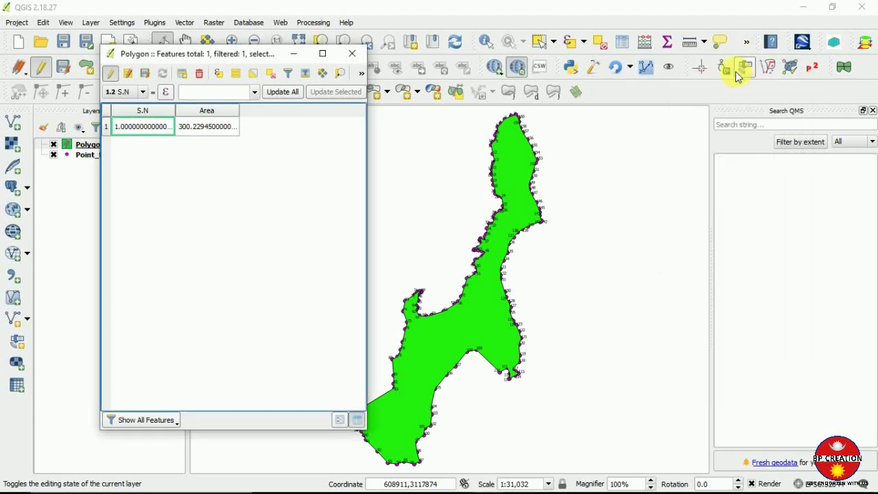
{"action": "left_click", "coordinate": [801, 9]}
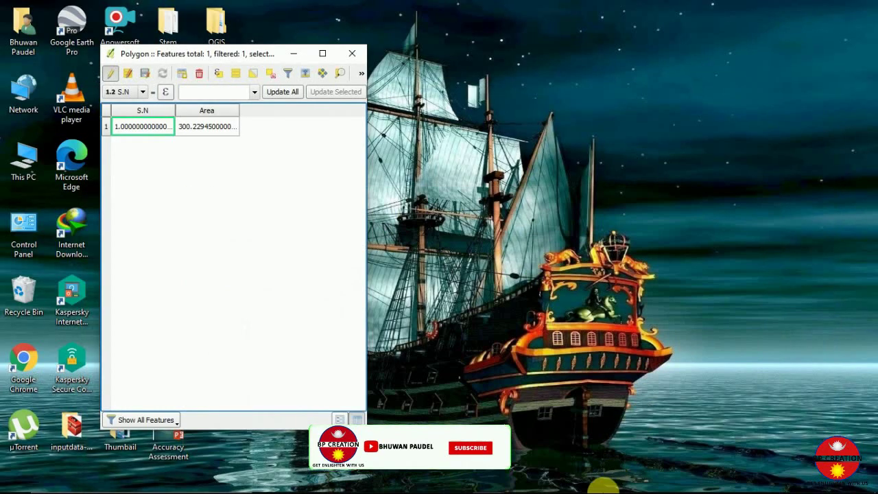
{"action": "double_click", "coordinate": [169, 22]}
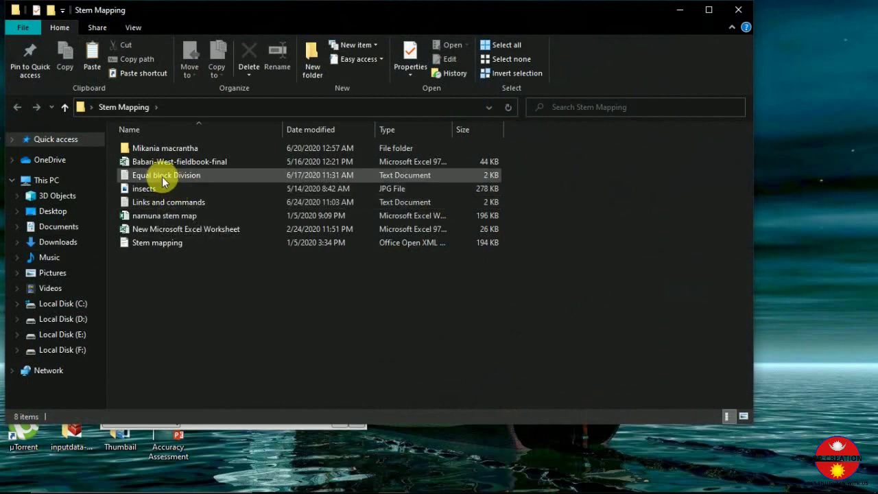
{"action": "double_click", "coordinate": [163, 177]}
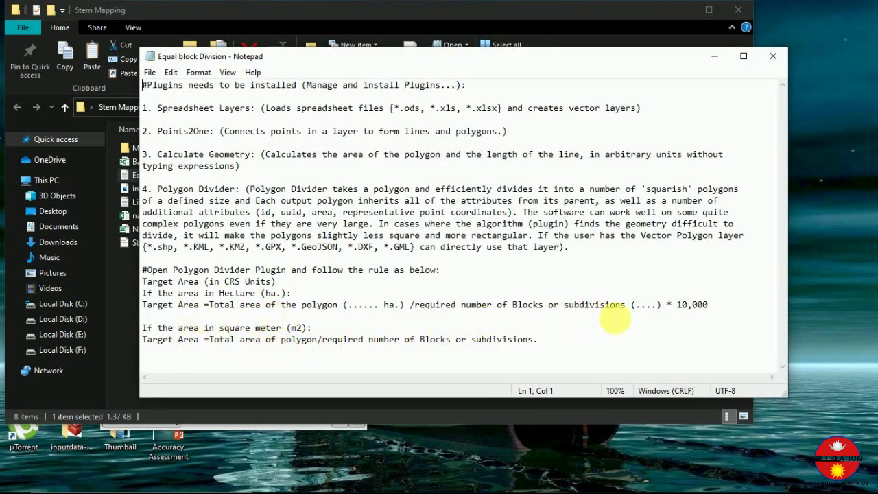
{"action": "left_click_drag", "start_coordinate": [707, 305], "coordinate": [158, 307]}
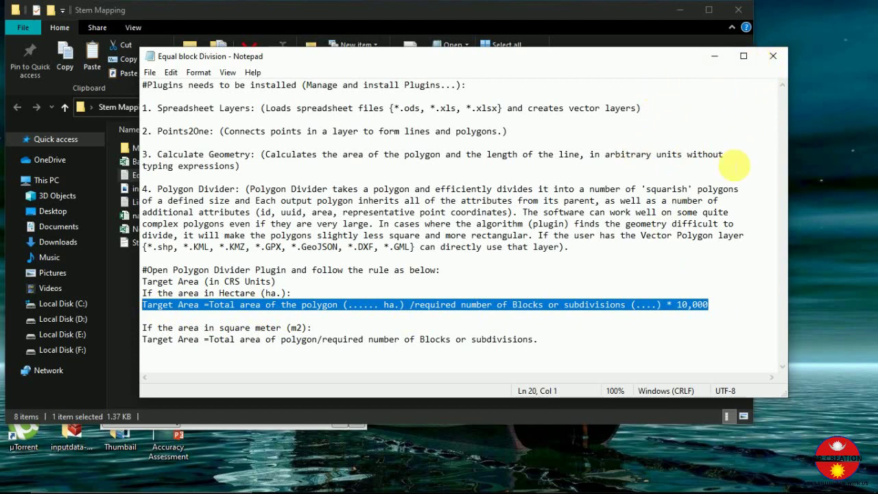
{"action": "left_click", "coordinate": [699, 325]}
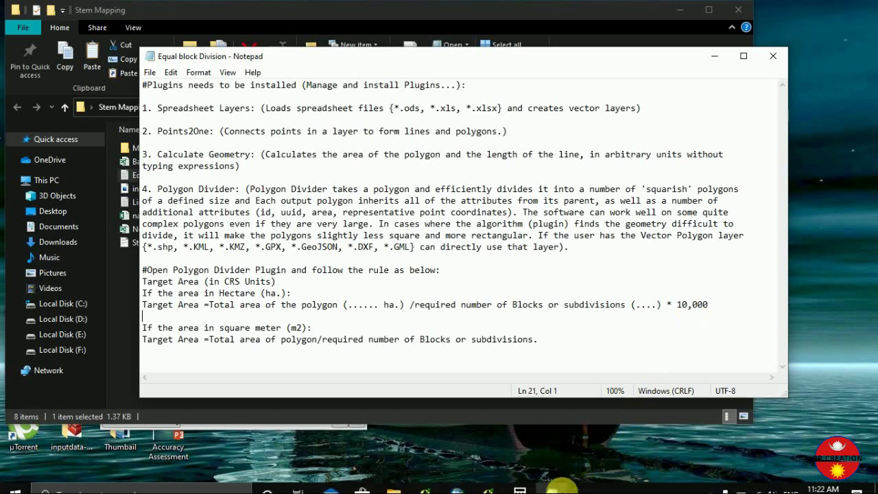
- Multiply the per-block hectare result by 10,000 in Calculator, then close the Equal block Division note
{"action": "left_click", "coordinate": [519, 480]}
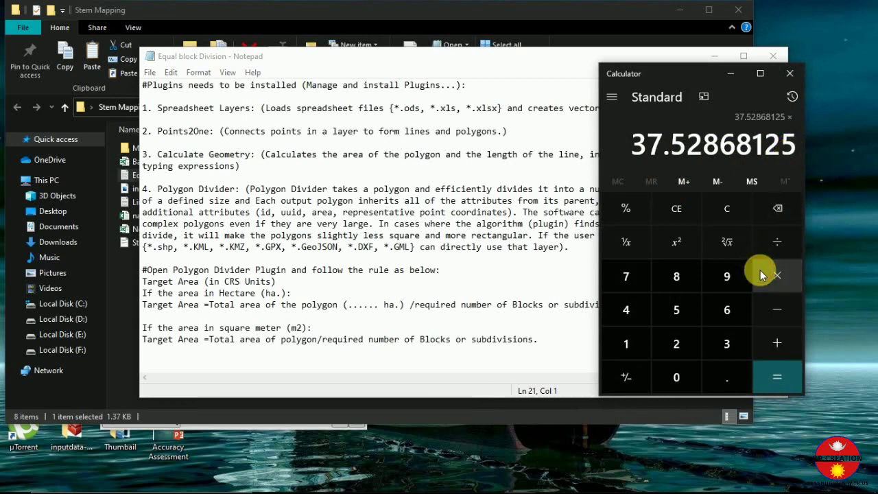
{"action": "type", "text": "10,0"}
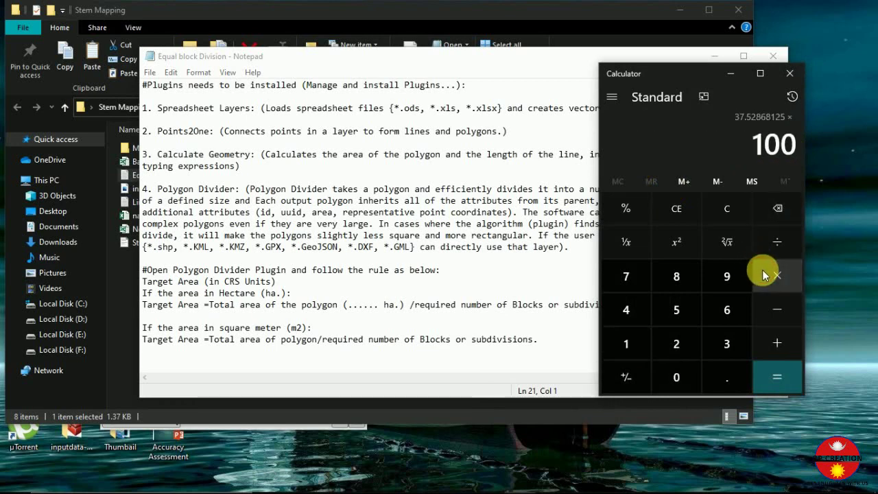
{"action": "type", "text": "00"}
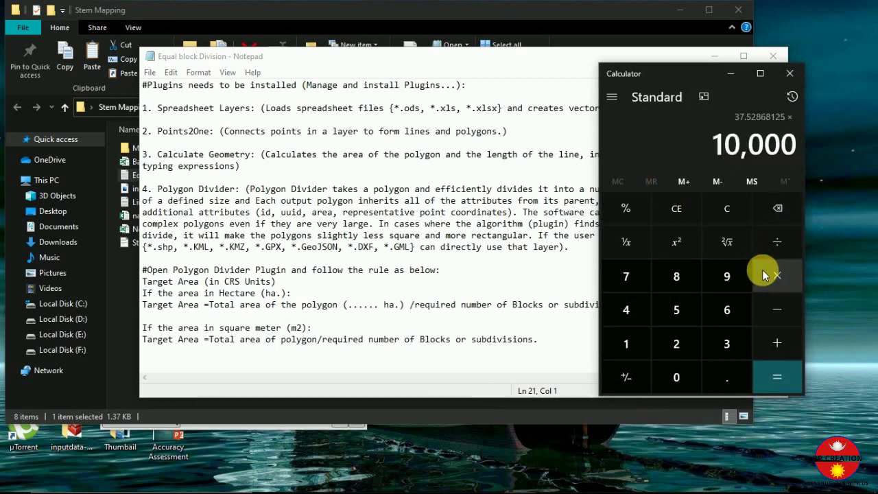
{"action": "left_click", "coordinate": [795, 366]}
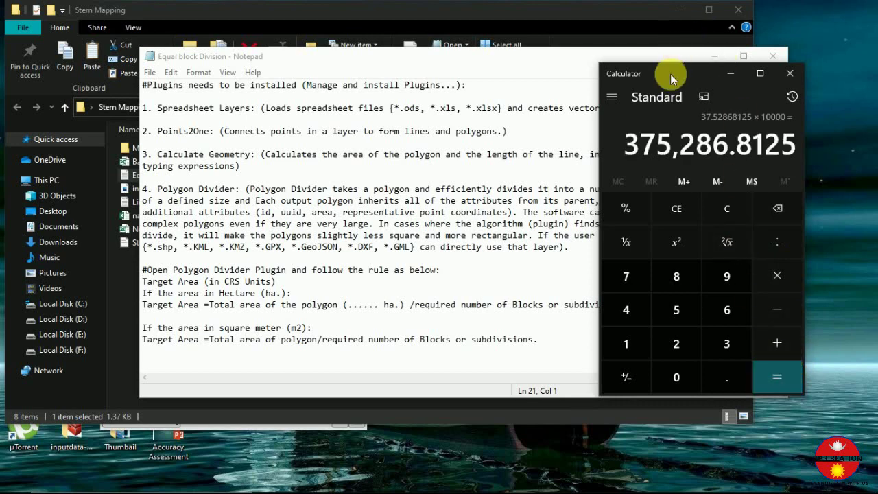
{"action": "left_click_drag", "start_coordinate": [527, 58], "coordinate": [431, 48]}
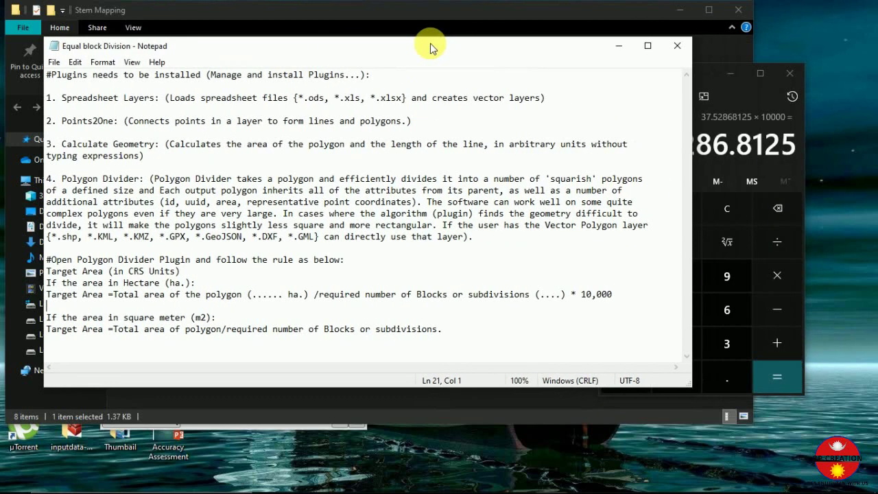
{"action": "left_click", "coordinate": [675, 46]}
- Switch back to QGIS and close both open Polygon attribute table windows
{"action": "mouse_move", "coordinate": [492, 484]}
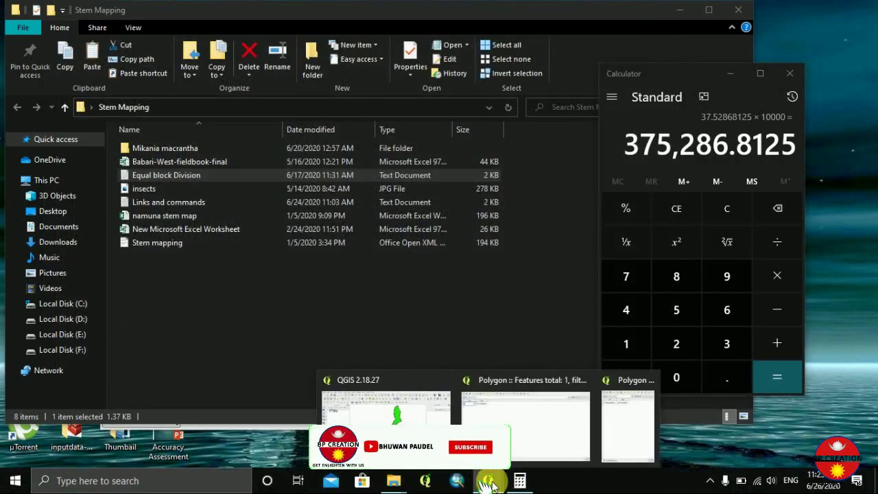
{"action": "left_click", "coordinate": [498, 420]}
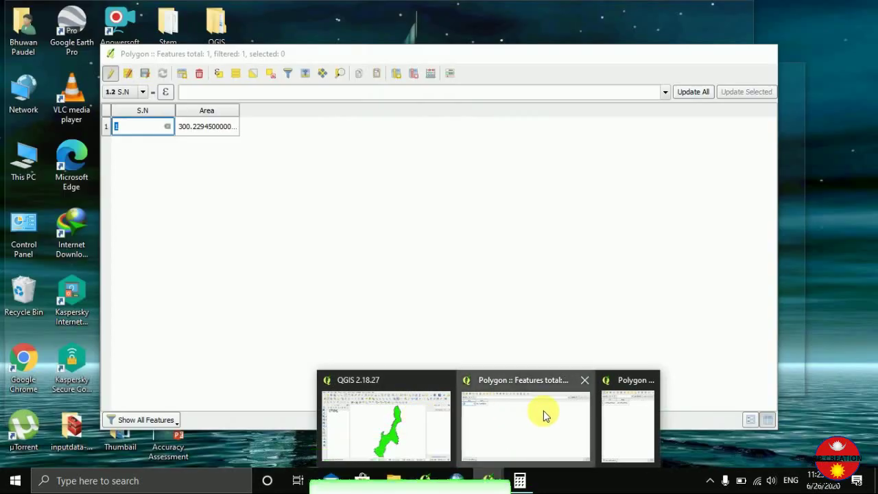
{"action": "left_click", "coordinate": [543, 415]}
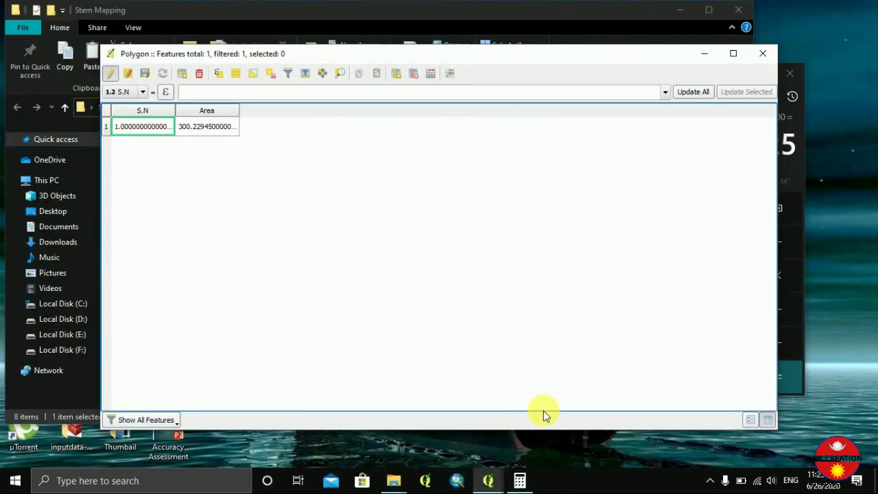
{"action": "mouse_move", "coordinate": [519, 483]}
{"action": "mouse_move", "coordinate": [488, 483]}
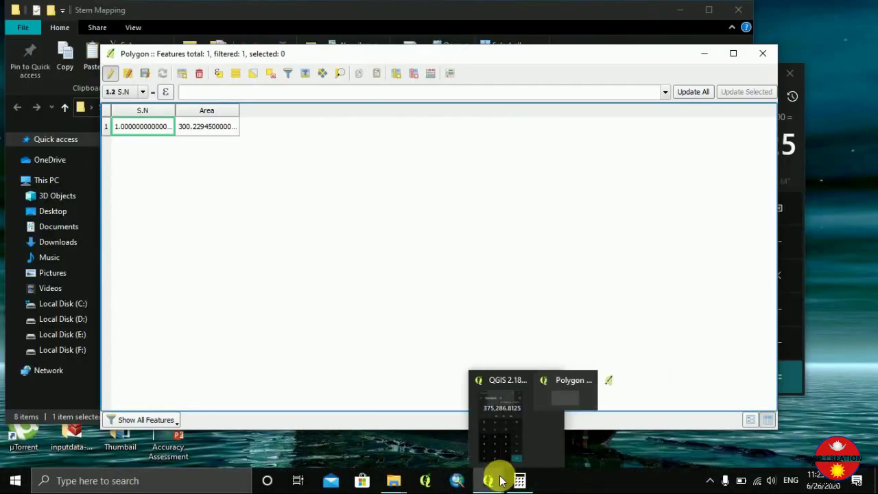
{"action": "left_click", "coordinate": [636, 417]}
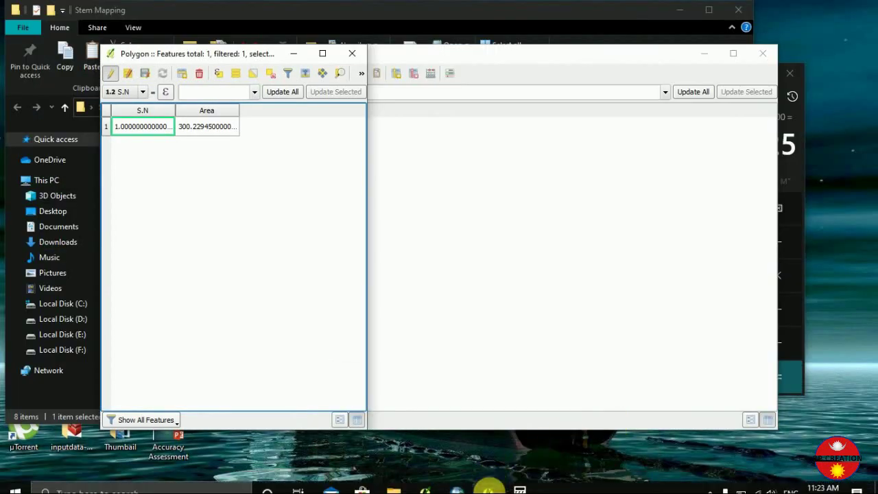
{"action": "left_click", "coordinate": [418, 437]}
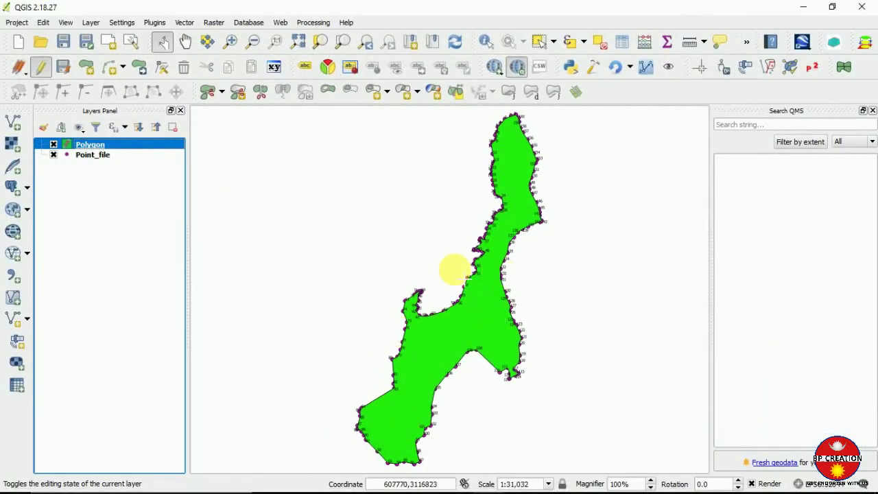
{"action": "mouse_move", "coordinate": [505, 484]}
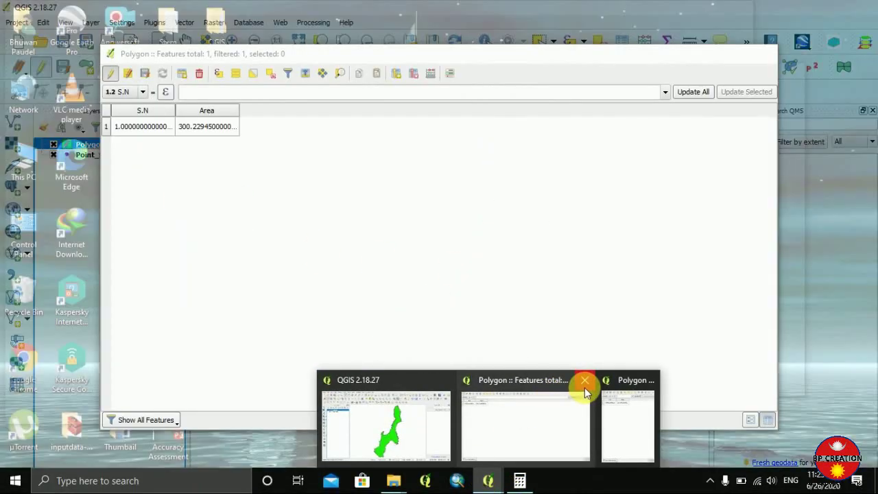
{"action": "left_click", "coordinate": [584, 382]}
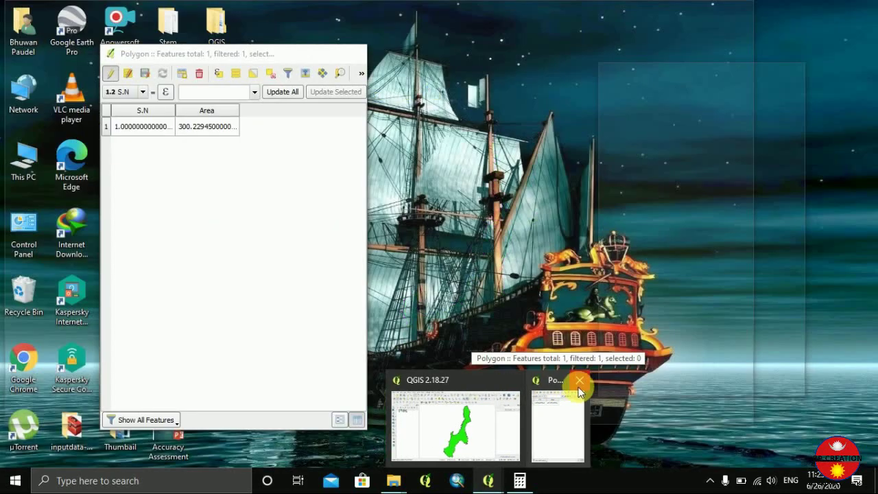
{"action": "left_click", "coordinate": [579, 384]}
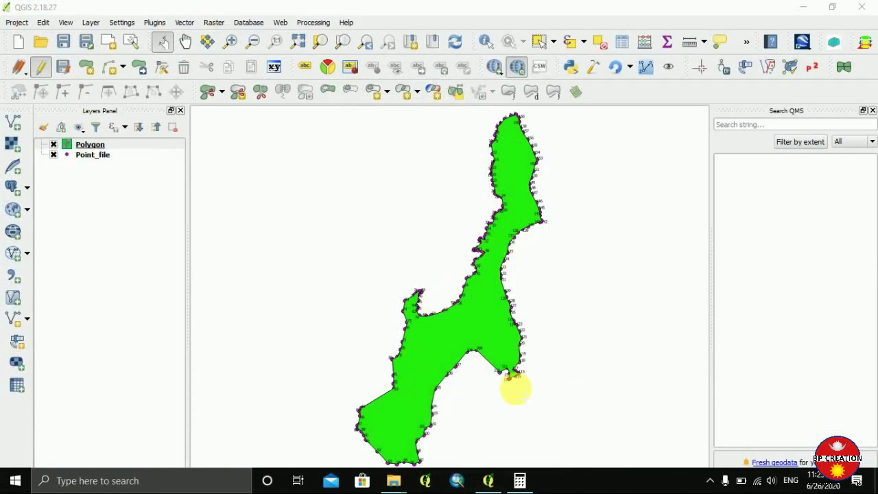
- Bring Calculator up over the QGIS map to view the computed target area, keeping the plugin tools uncovered
{"action": "mouse_move", "coordinate": [519, 478]}
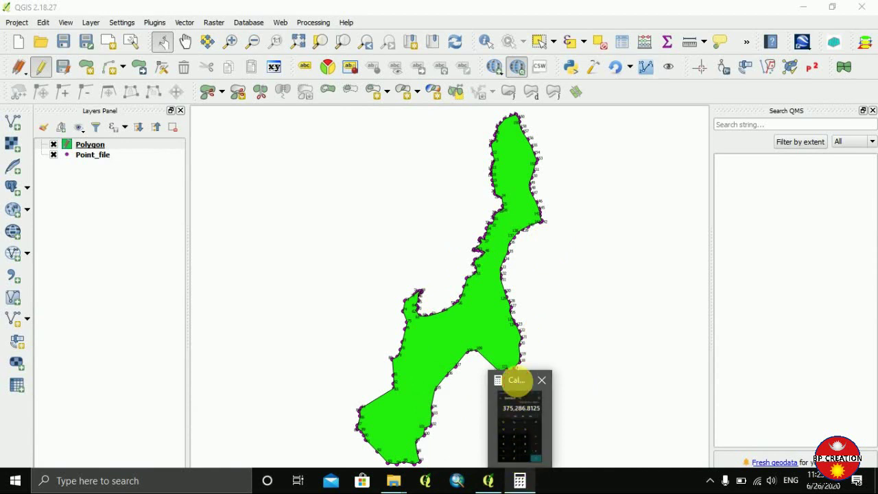
{"action": "left_click", "coordinate": [515, 381]}
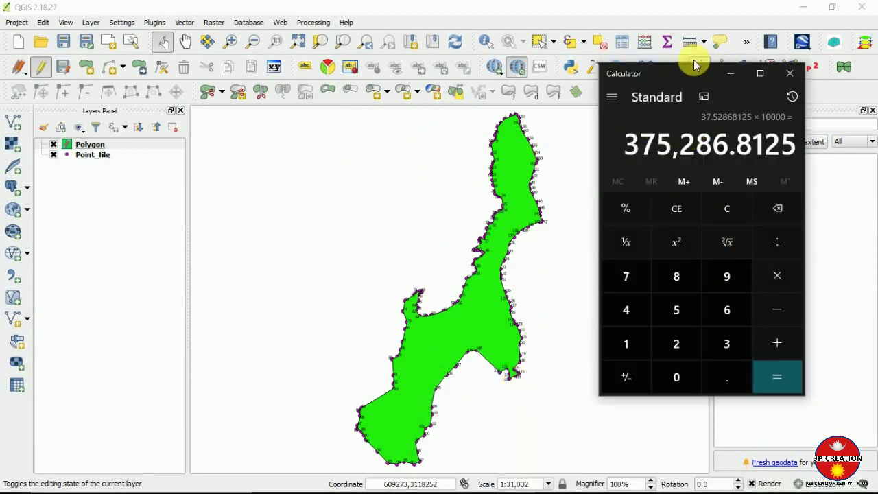
{"action": "left_click_drag", "start_coordinate": [666, 73], "coordinate": [640, 122]}
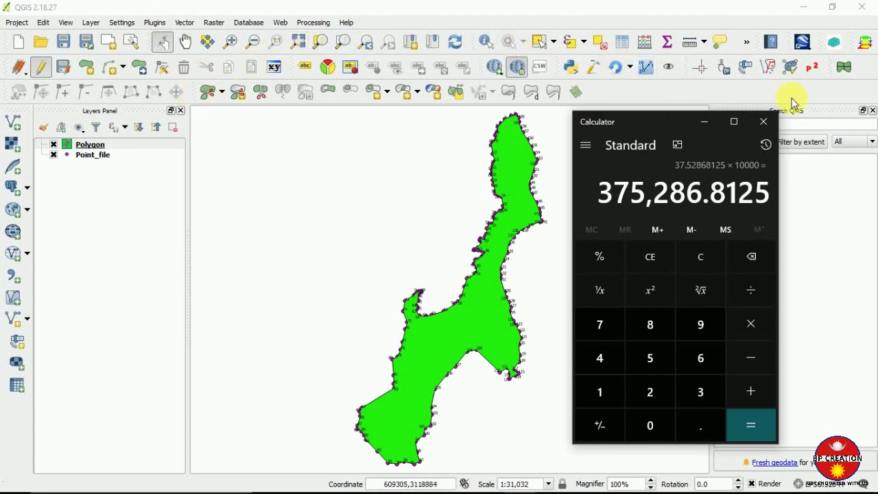
- Open Polygon Divider for the Polygon layer and browse for an output location in Desktop/QGIS/practice data/Equal Block Division
{"action": "left_click", "coordinate": [843, 71]}
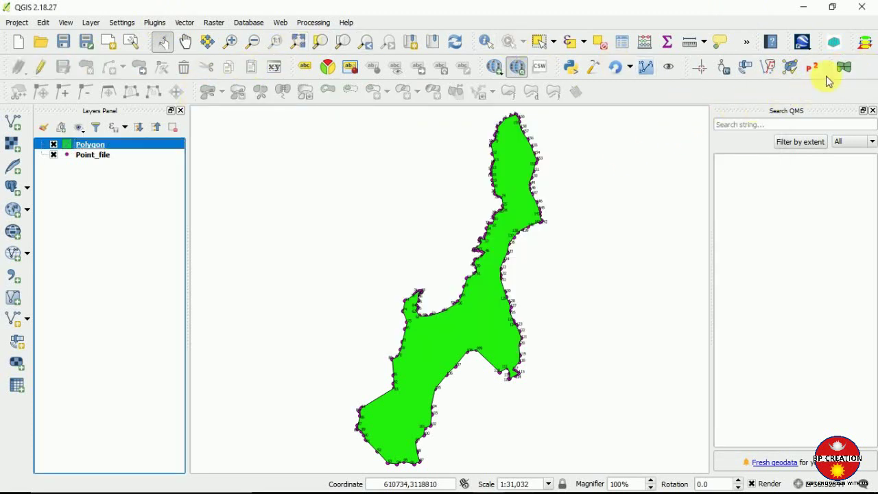
{"action": "left_click", "coordinate": [844, 69]}
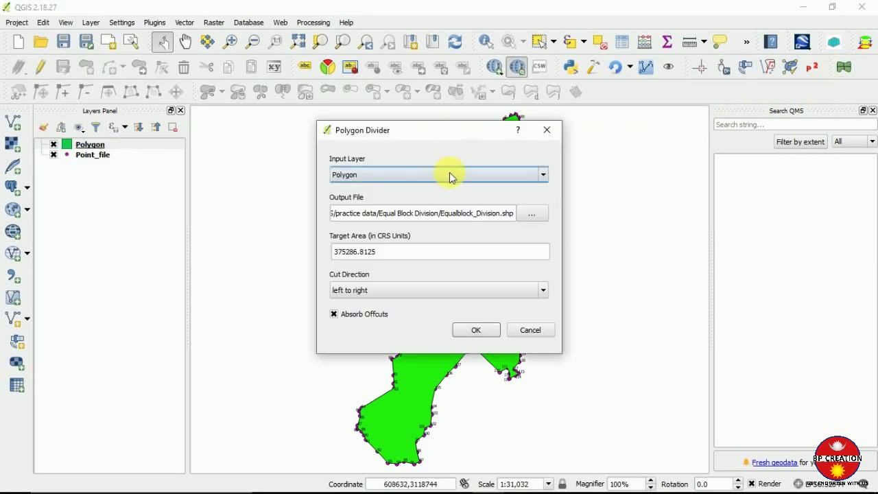
{"action": "left_click", "coordinate": [530, 215]}
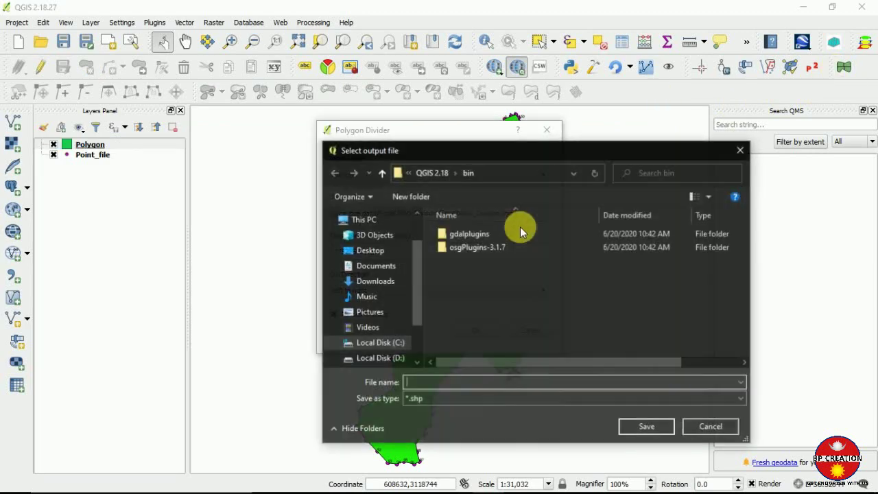
{"action": "left_click", "coordinate": [367, 250]}
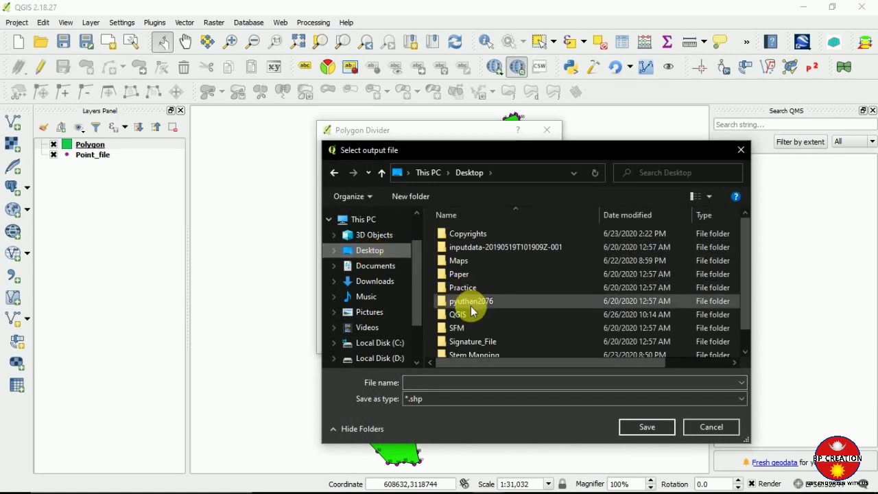
{"action": "left_click", "coordinate": [469, 314]}
{"action": "double_click", "coordinate": [469, 314]}
{"action": "left_click", "coordinate": [464, 236]}
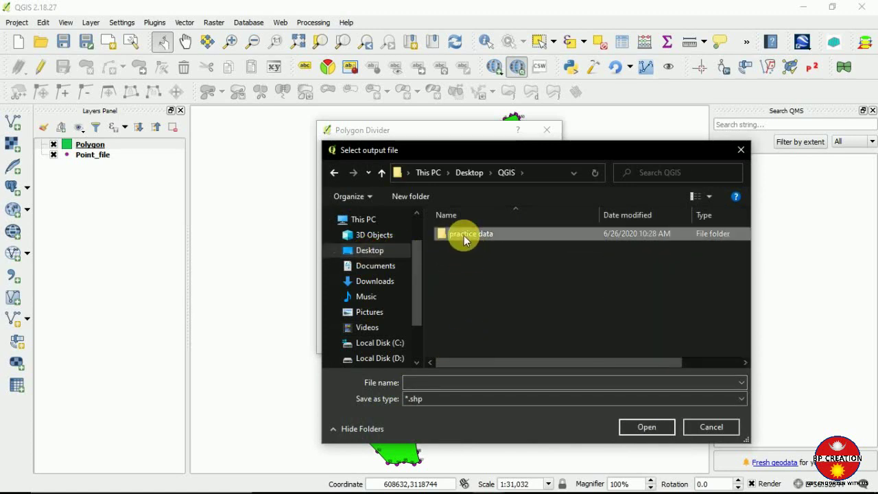
{"action": "double_click", "coordinate": [463, 238]}
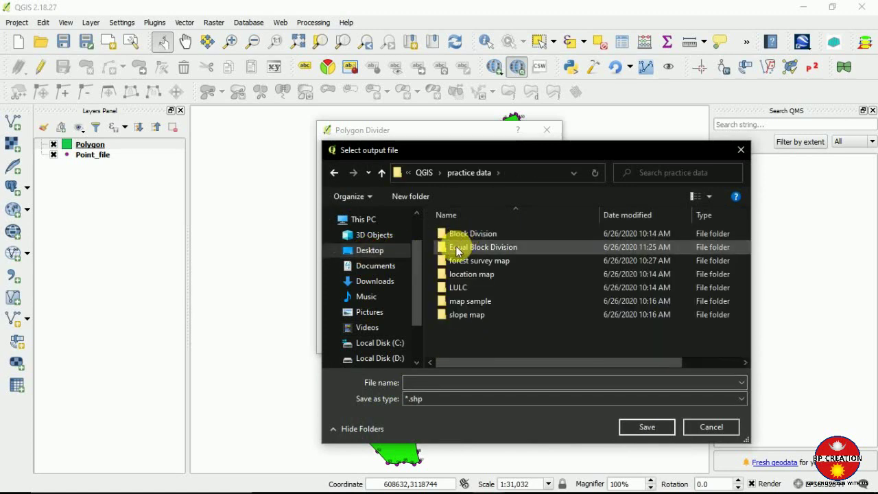
{"action": "double_click", "coordinate": [455, 246]}
- Name the output shapefile Divided_poly and run the division with target area 375286.8125, left to right cuts, and offcuts absorbed
{"action": "left_click", "coordinate": [450, 382]}
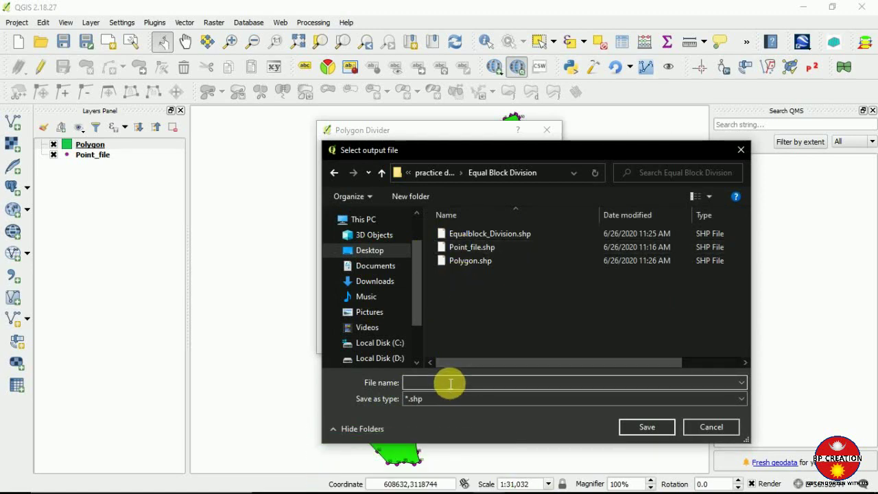
{"action": "type", "text": "B"}
{"action": "key", "text": "BackSpace"}
{"action": "type", "text": "Divided_p"}
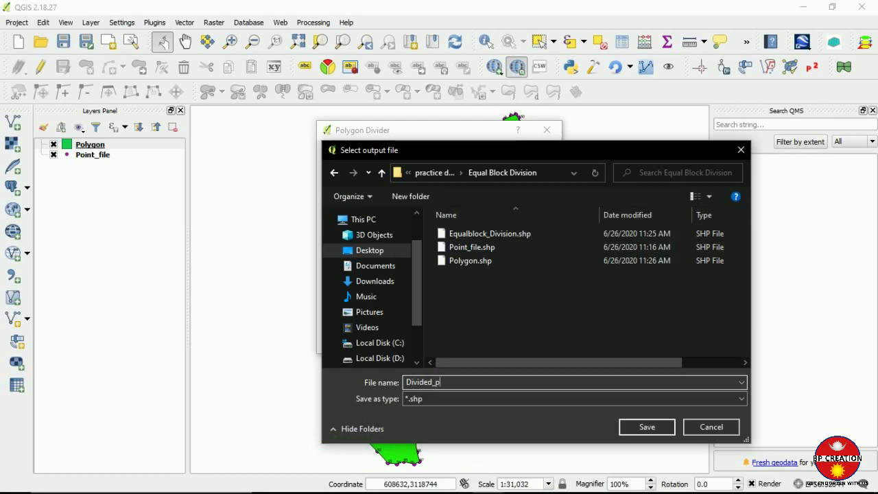
{"action": "type", "text": "oly"}
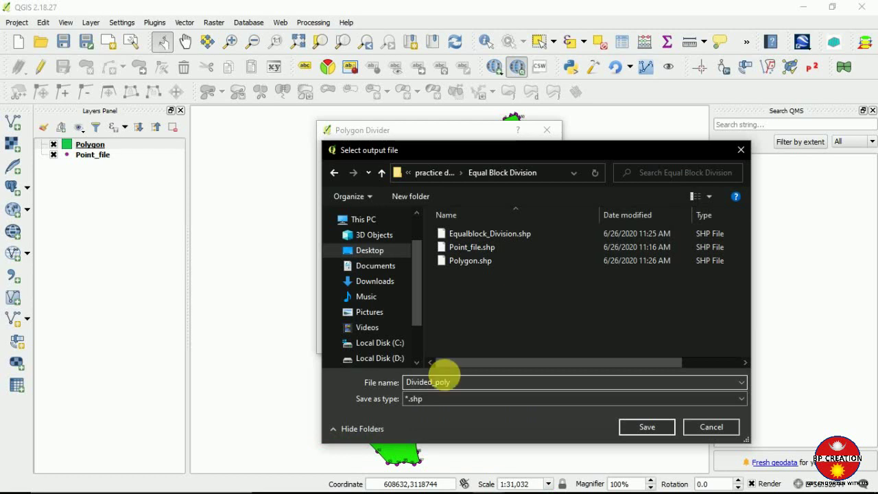
{"action": "left_click", "coordinate": [645, 426]}
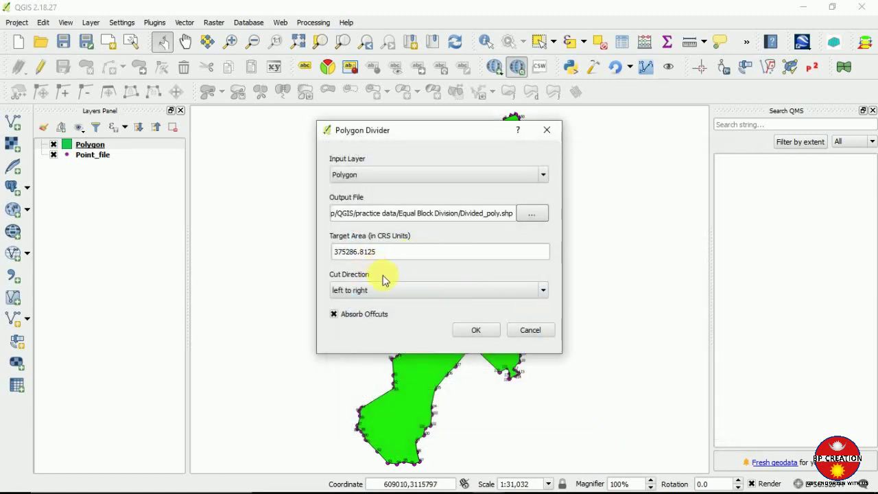
{"action": "left_click", "coordinate": [467, 330]}
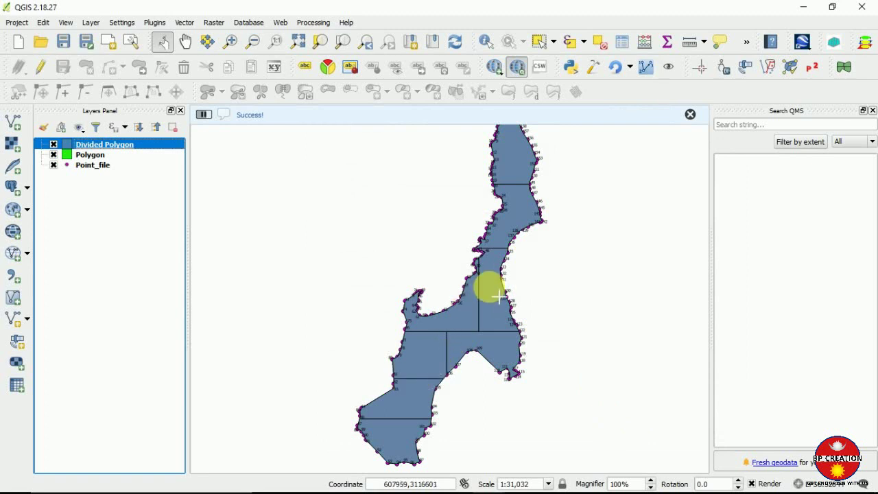
- Examine the dividing lines and block shapes of the Divided Polygon layer on the map
{"action": "scroll", "coordinate": [500, 206], "scroll_direction": "up", "scroll_amount": 2}
{"action": "scroll", "coordinate": [512, 219], "scroll_direction": "down", "scroll_amount": 3}
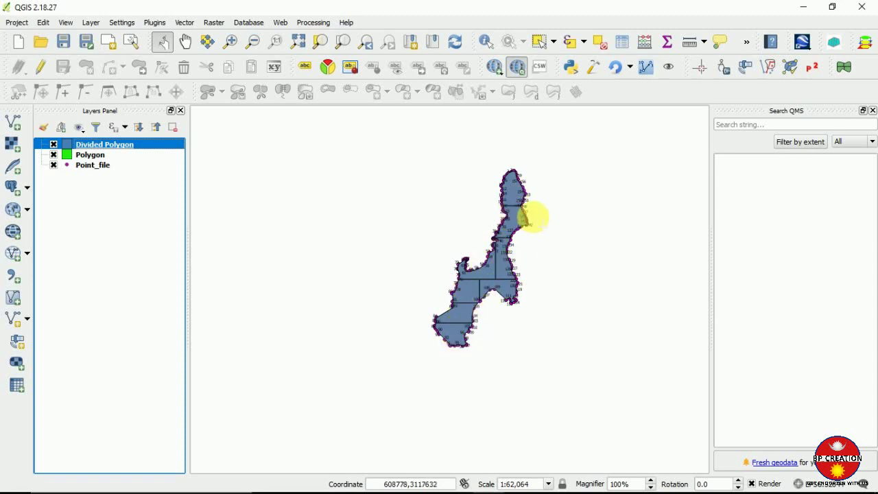
{"action": "scroll", "coordinate": [478, 302], "scroll_direction": "down", "scroll_amount": 2}
{"action": "scroll", "coordinate": [480, 303], "scroll_direction": "up", "scroll_amount": 4}
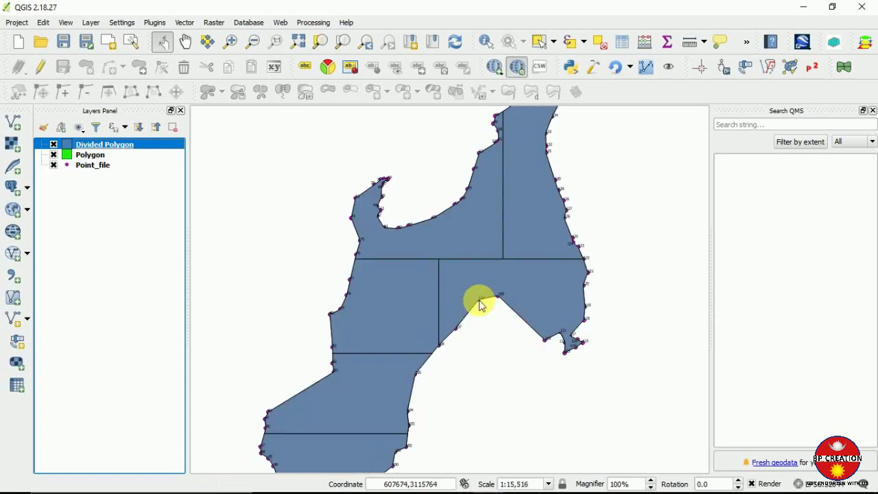
{"action": "scroll", "coordinate": [481, 305], "scroll_direction": "down", "scroll_amount": 1}
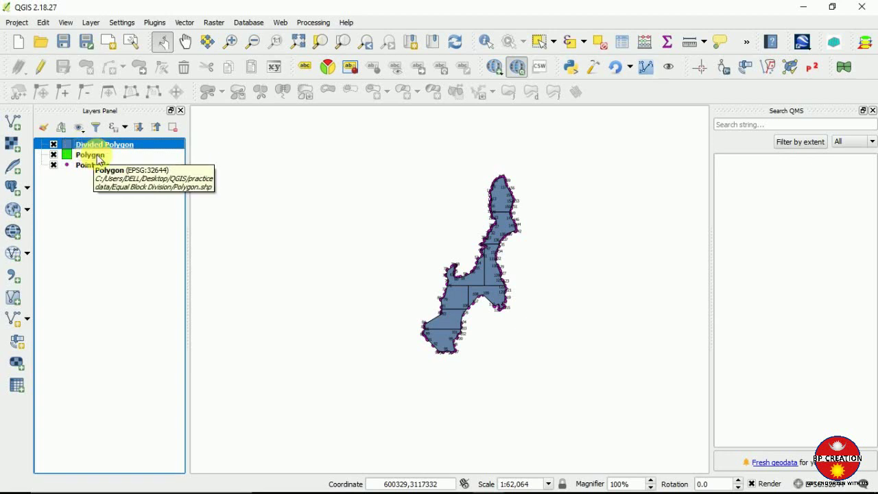
{"action": "scroll", "coordinate": [294, 209], "scroll_direction": "up", "scroll_amount": 2}
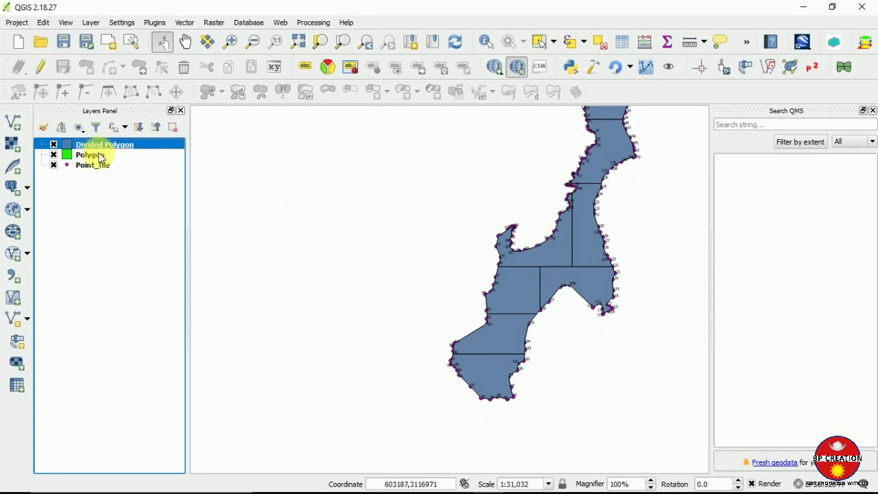
{"action": "left_click", "coordinate": [186, 43]}
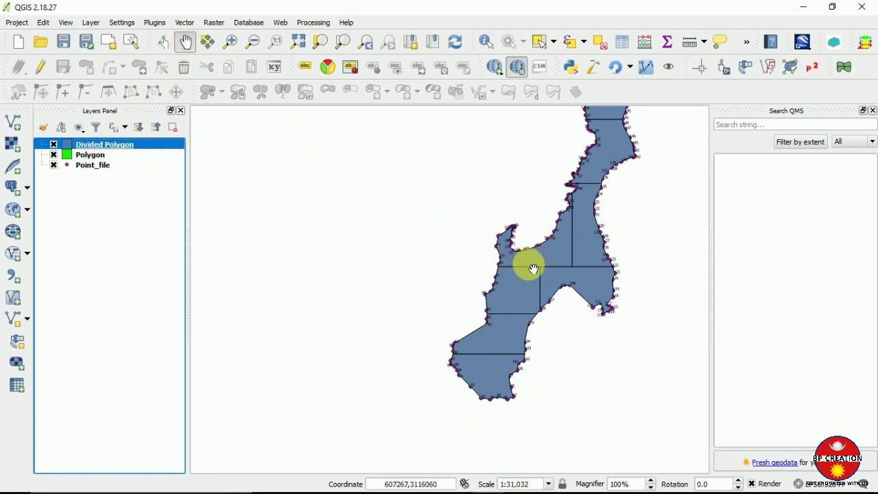
{"action": "left_click_drag", "start_coordinate": [529, 264], "coordinate": [451, 313]}
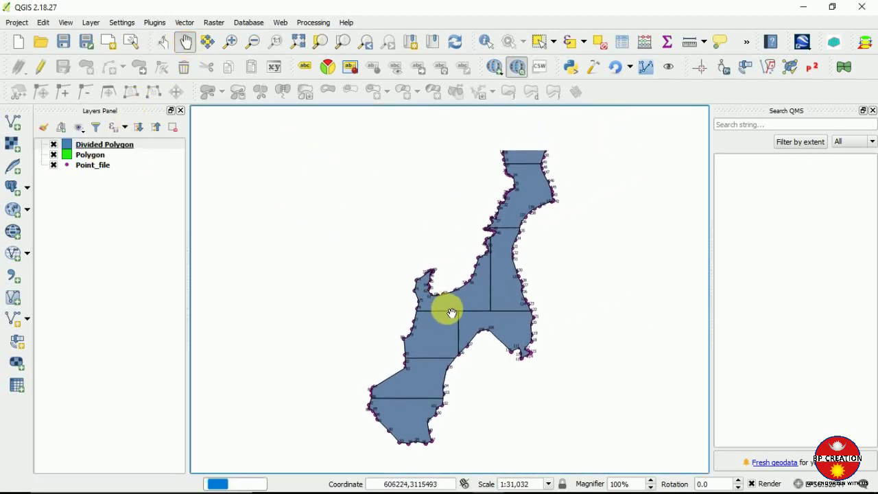
- Change the Divided Polygon layer's fill symbol to the Outline: Simple line type and apply the style
{"action": "right_click", "coordinate": [96, 143]}
{"action": "left_click", "coordinate": [130, 366]}
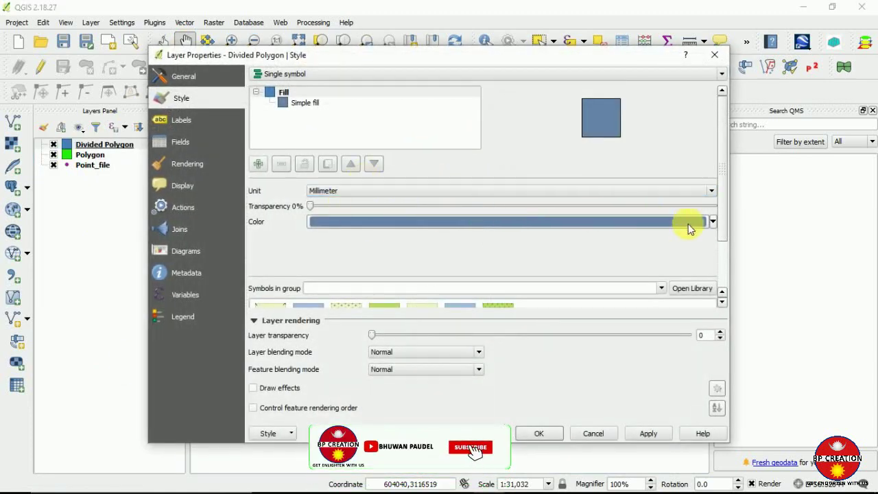
{"action": "left_click", "coordinate": [307, 103]}
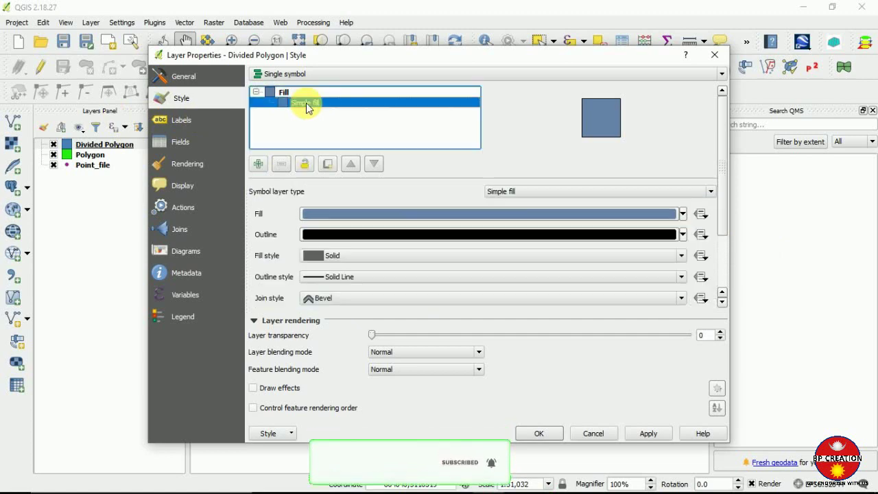
{"action": "left_click", "coordinate": [706, 195]}
{"action": "scroll", "coordinate": [562, 263], "scroll_direction": "down", "scroll_amount": 1}
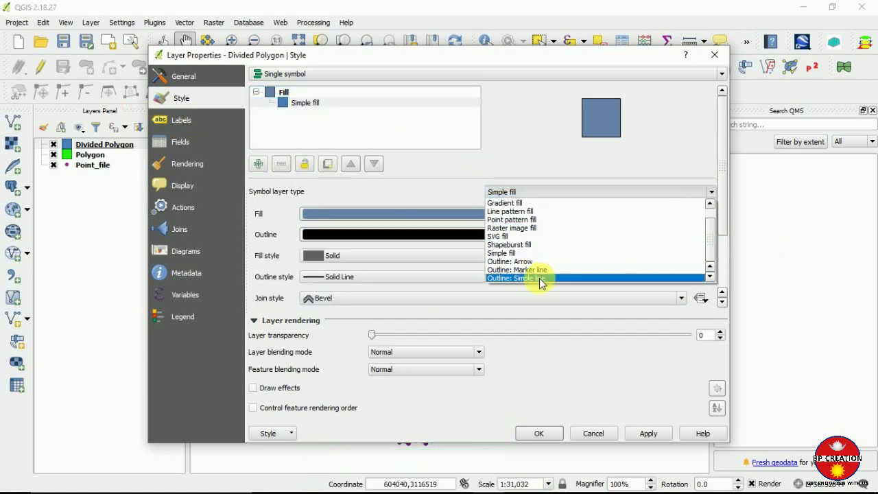
{"action": "left_click", "coordinate": [542, 278]}
{"action": "left_click", "coordinate": [649, 434]}
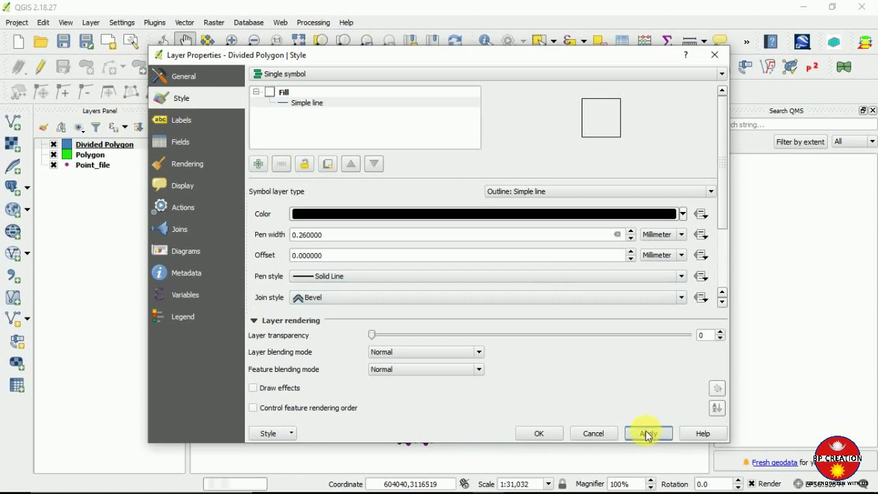
{"action": "left_click", "coordinate": [540, 434]}
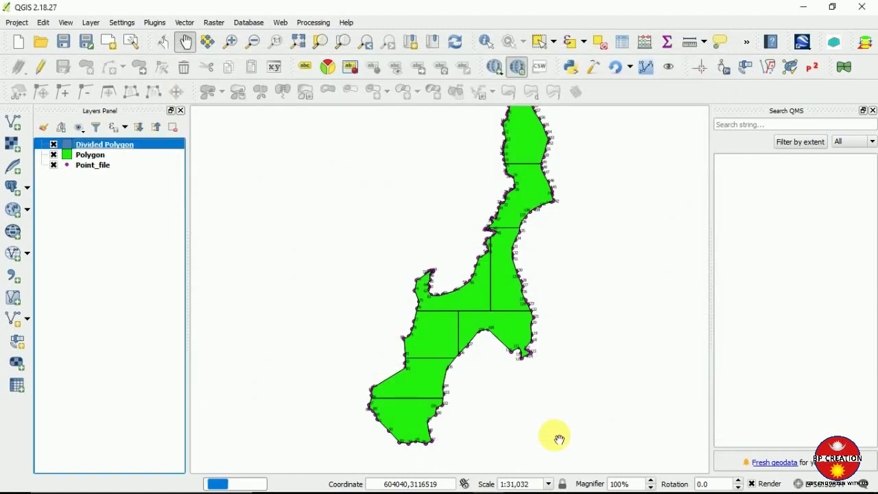
{"action": "left_click", "coordinate": [82, 156]}
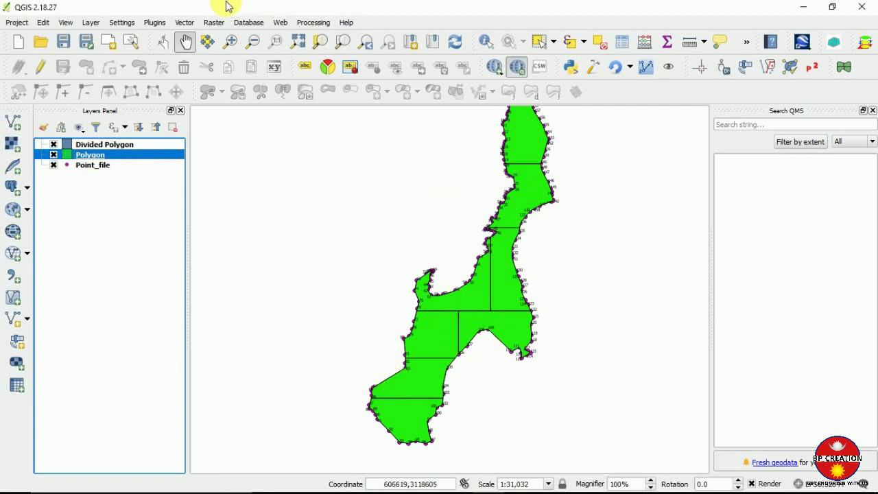
{"action": "left_click", "coordinate": [185, 23]}
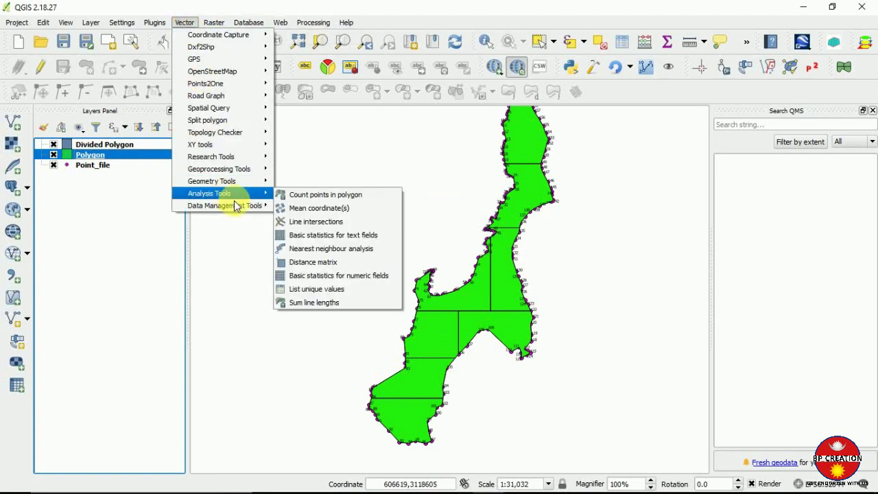
{"action": "mouse_move", "coordinate": [254, 205]}
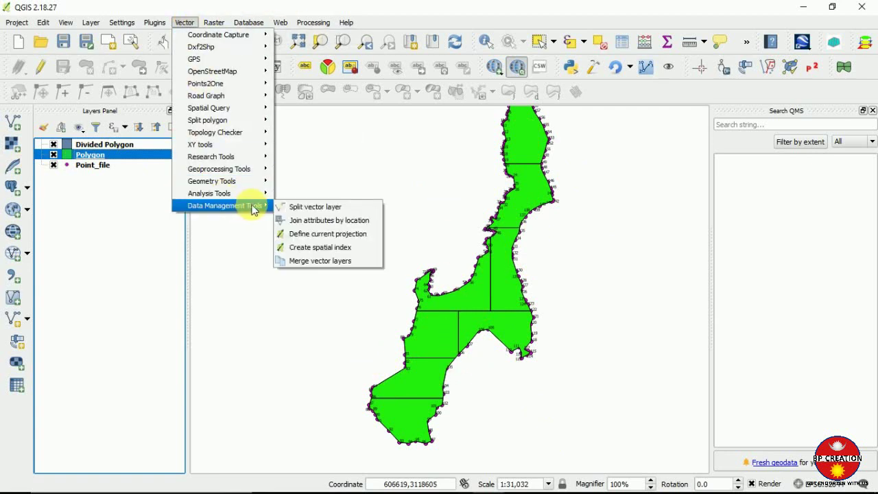
{"action": "left_click", "coordinate": [298, 208]}
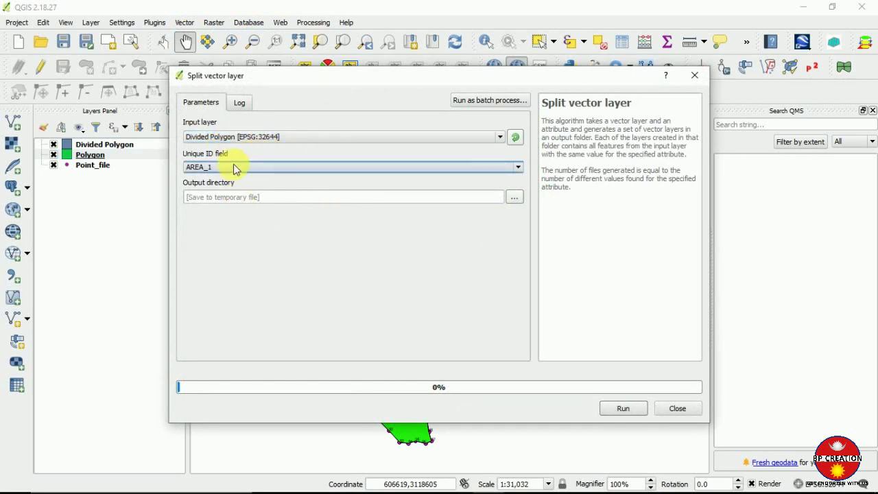
{"action": "left_click", "coordinate": [233, 167]}
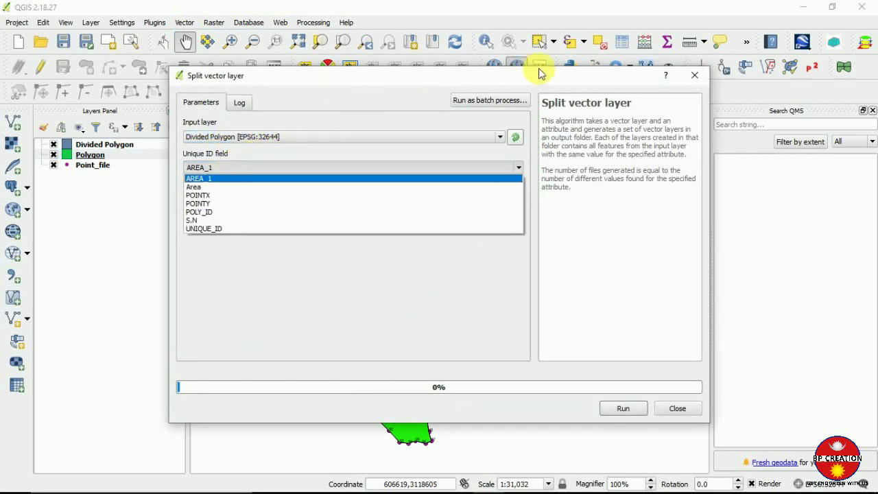
{"action": "left_click", "coordinate": [693, 77]}
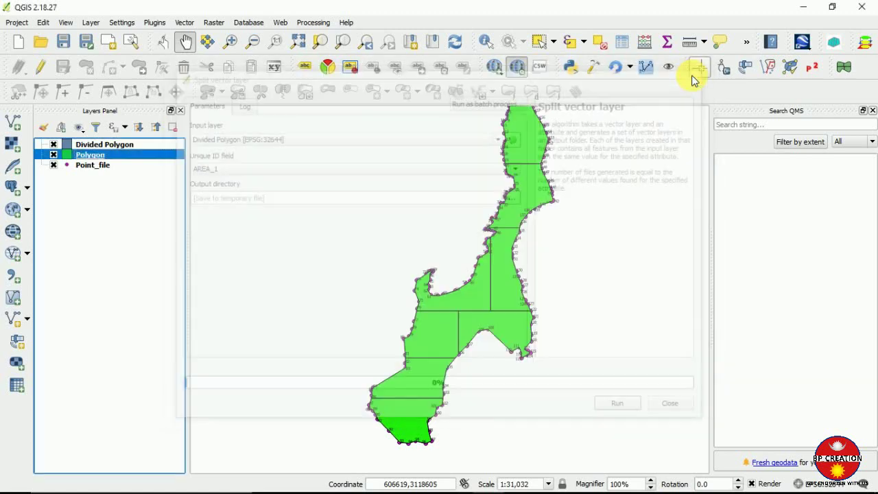
- Open the Divided Polygon attribute table with all fields in view and sort the blocks by AREA_1 in descending order
{"action": "left_click", "coordinate": [83, 146]}
{"action": "right_click", "coordinate": [86, 148]}
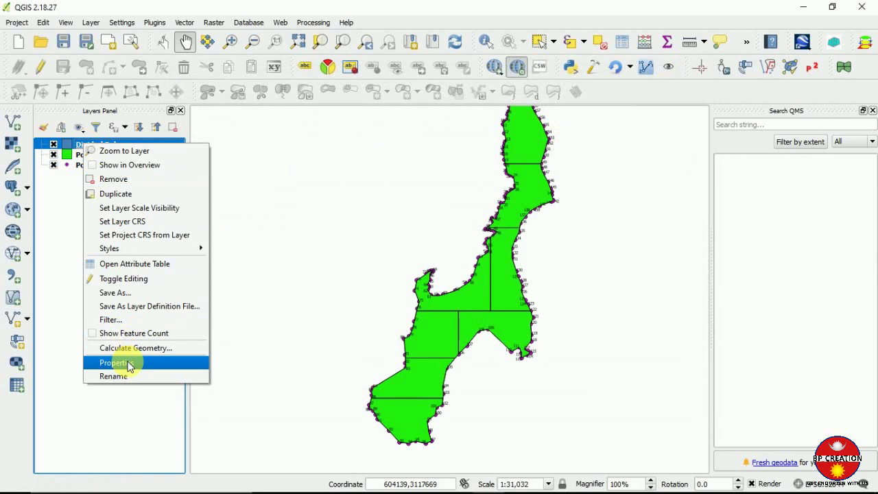
{"action": "left_click", "coordinate": [120, 266]}
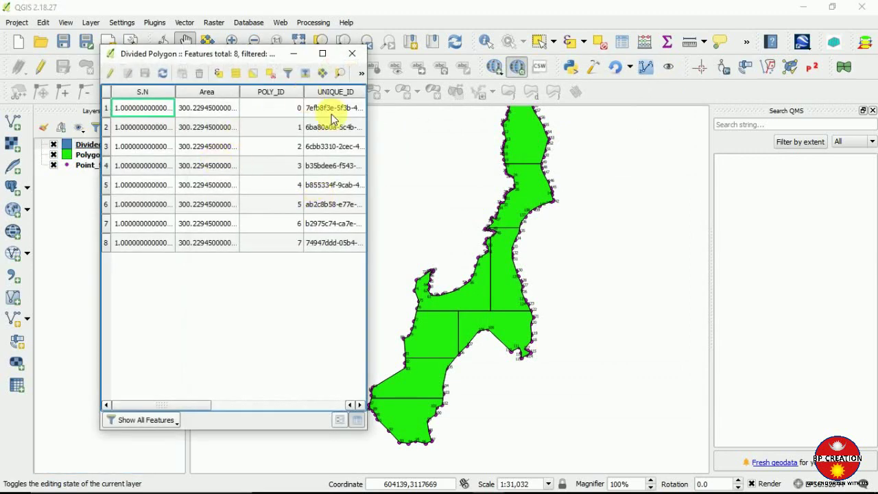
{"action": "left_click_drag", "start_coordinate": [376, 172], "coordinate": [620, 174]}
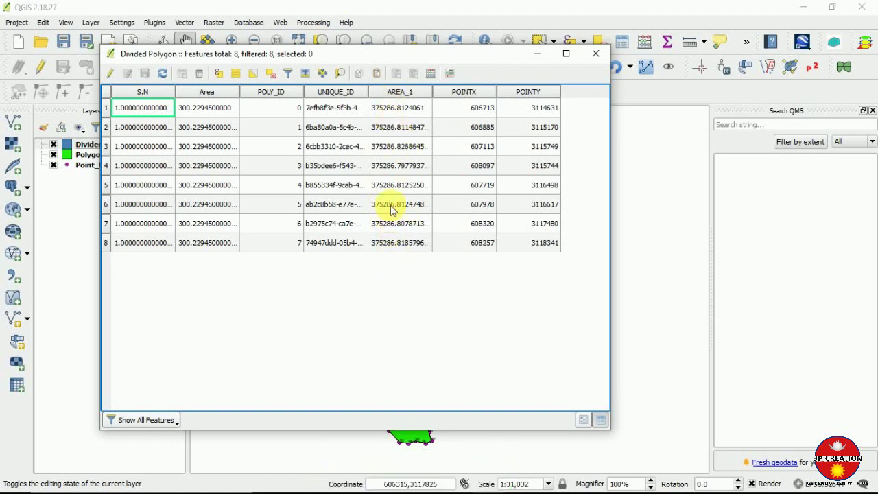
{"action": "left_click", "coordinate": [391, 91]}
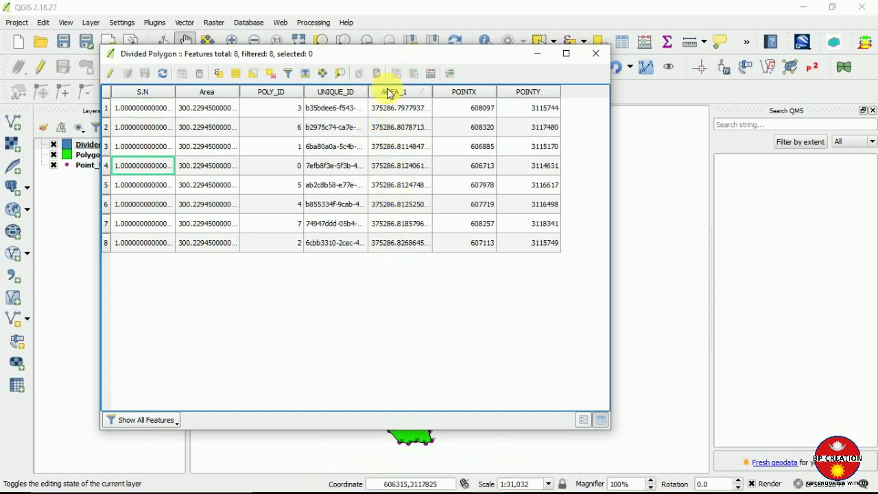
{"action": "right_click", "coordinate": [387, 92]}
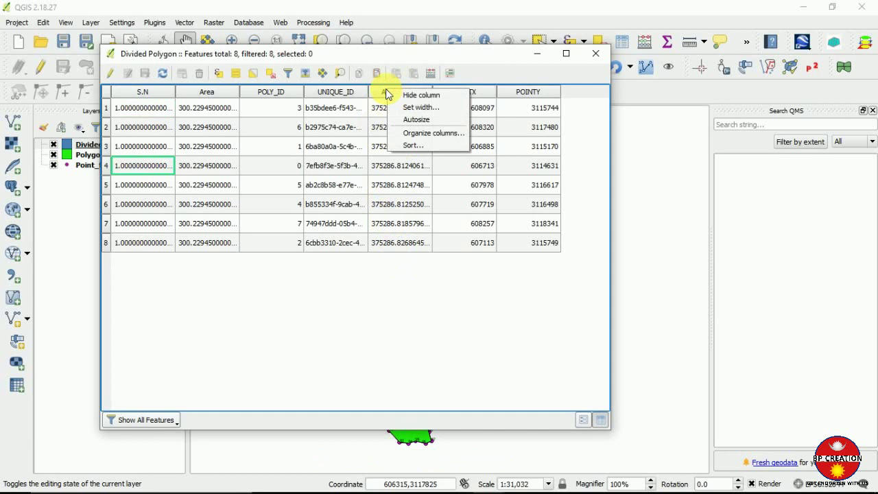
{"action": "left_click", "coordinate": [385, 91]}
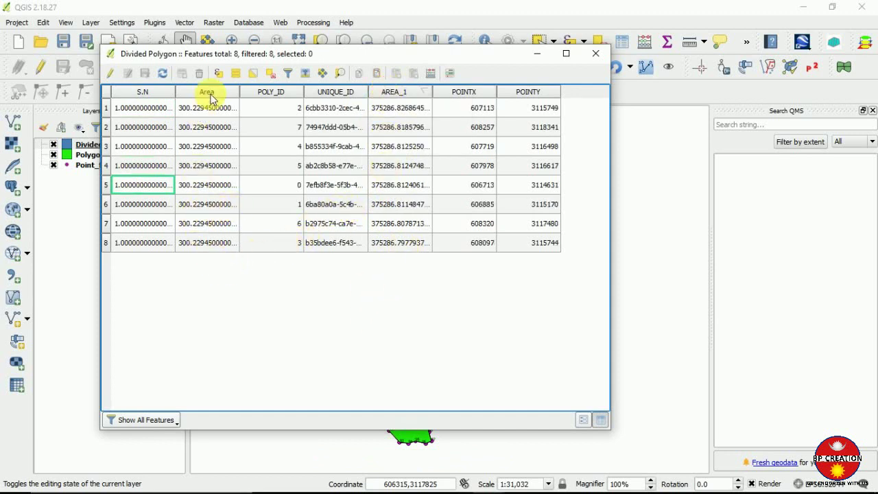
- Switch the Divided Polygon layer to editing mode and close its attribute table
{"action": "key", "text": "ctrl+e"}
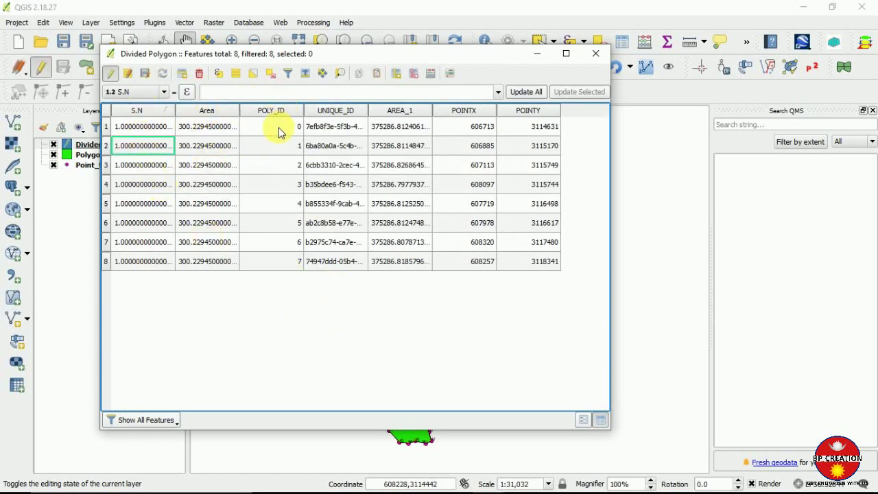
{"action": "left_click", "coordinate": [594, 52]}
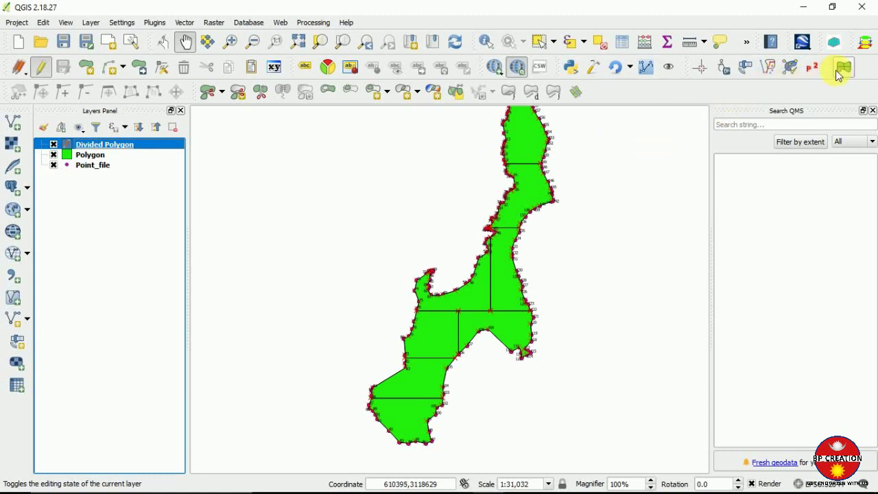
- Start the Split vector layer tool on the Divided Polygon layer with POLY_ID as the unique ID field
{"action": "left_click", "coordinate": [184, 22]}
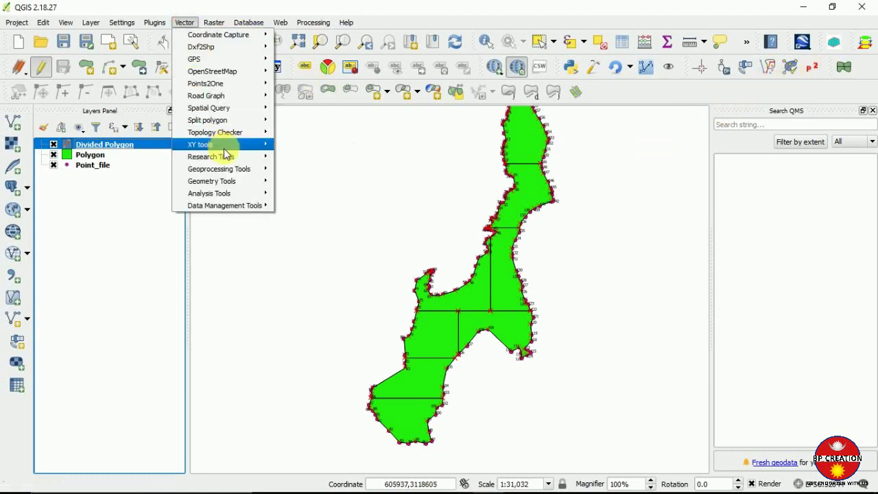
{"action": "mouse_move", "coordinate": [247, 205]}
{"action": "left_click", "coordinate": [288, 206]}
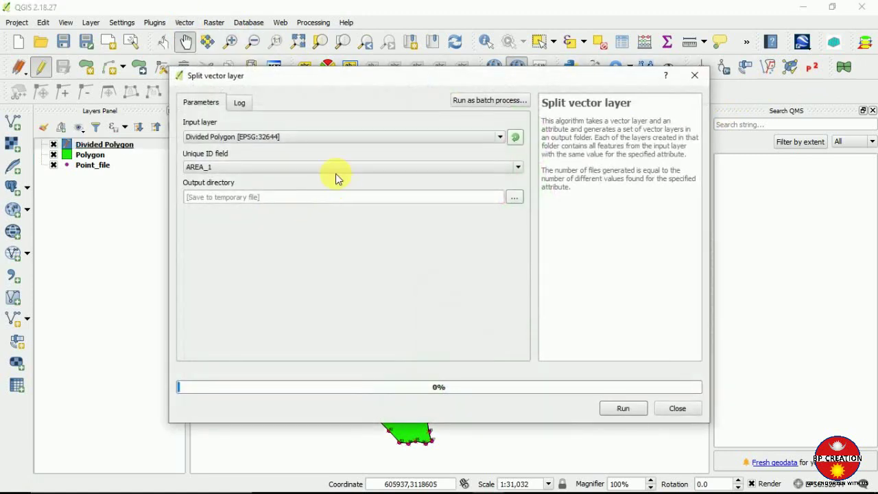
{"action": "left_click", "coordinate": [289, 169]}
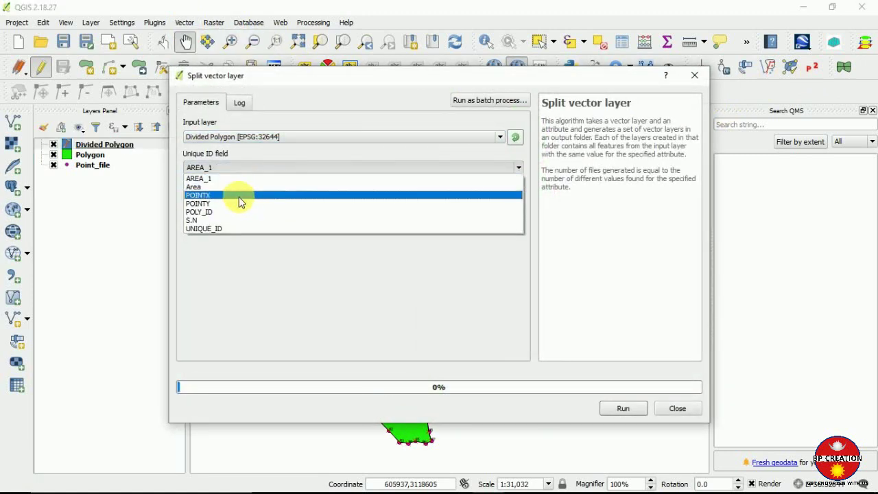
{"action": "left_click", "coordinate": [216, 213]}
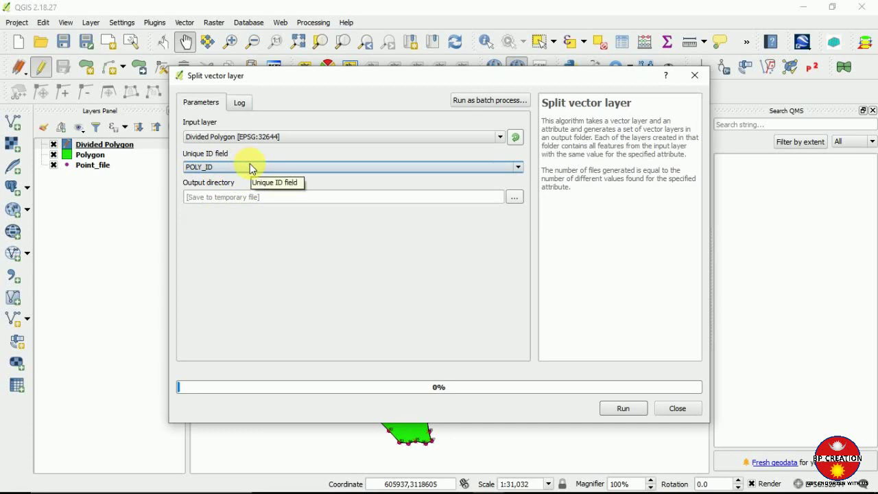
- Set the output directory to Desktop\QGIS\practice data\Equal Block Division and run the layer split
{"action": "left_click", "coordinate": [514, 199]}
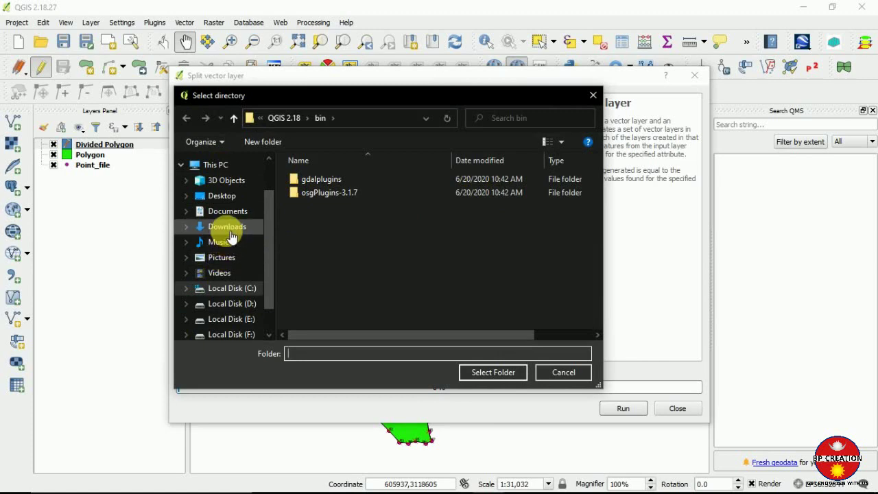
{"action": "left_click", "coordinate": [230, 198]}
{"action": "left_click", "coordinate": [333, 259]}
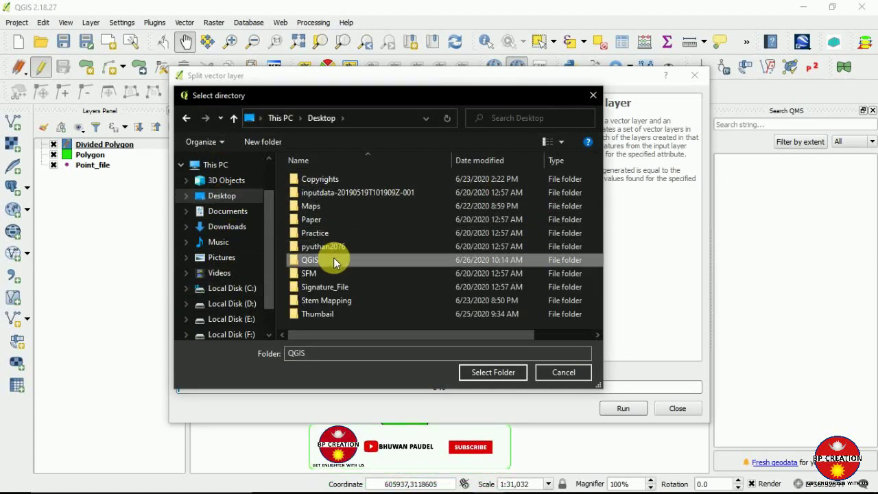
{"action": "double_click", "coordinate": [333, 259]}
{"action": "double_click", "coordinate": [319, 181]}
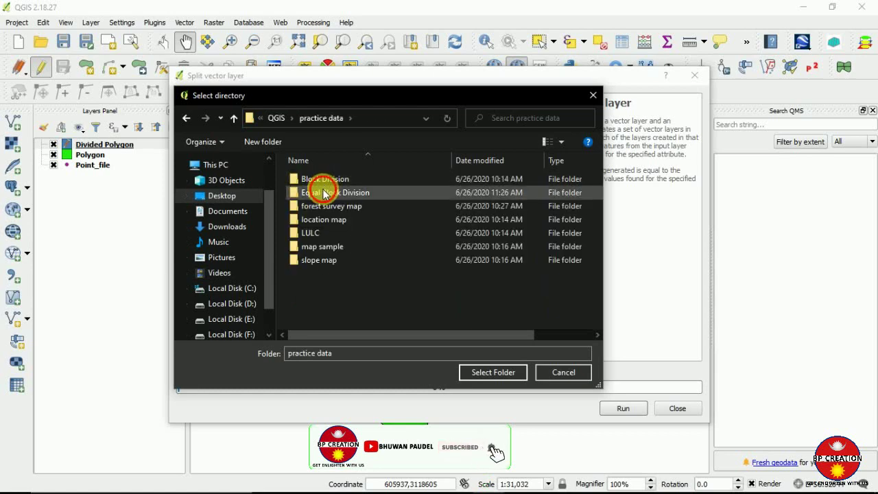
{"action": "double_click", "coordinate": [325, 192]}
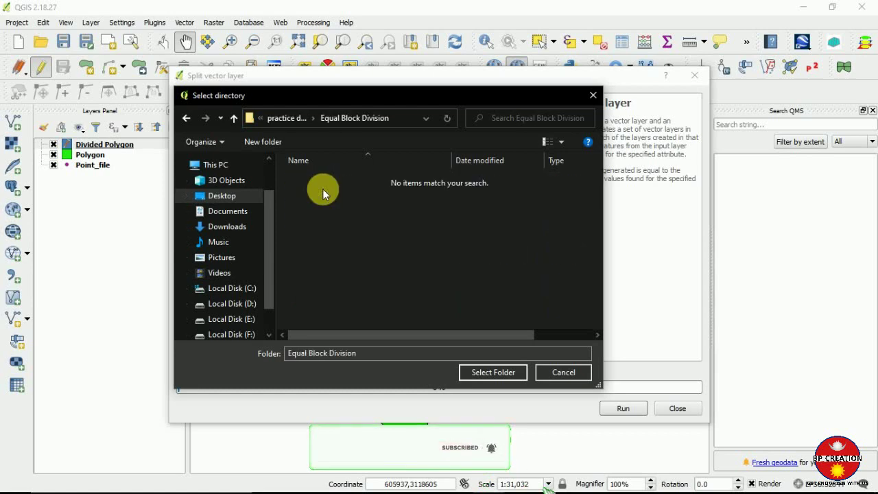
{"action": "left_click", "coordinate": [464, 373]}
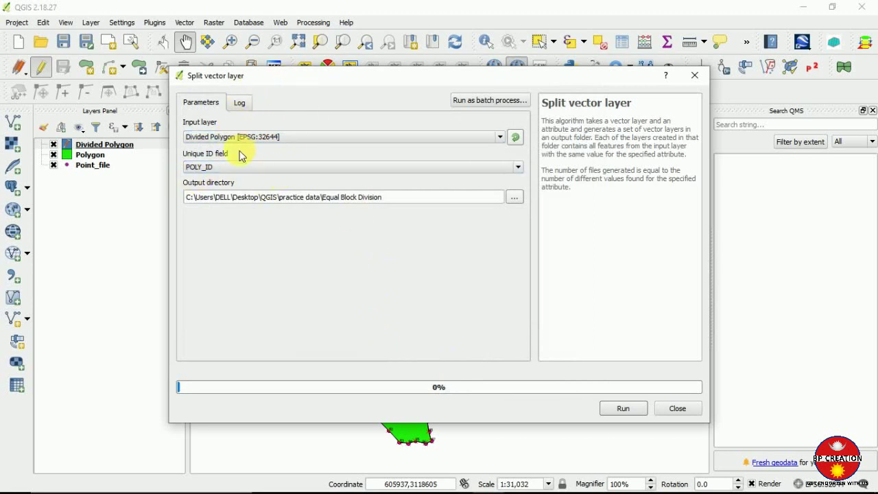
{"action": "left_click", "coordinate": [620, 409]}
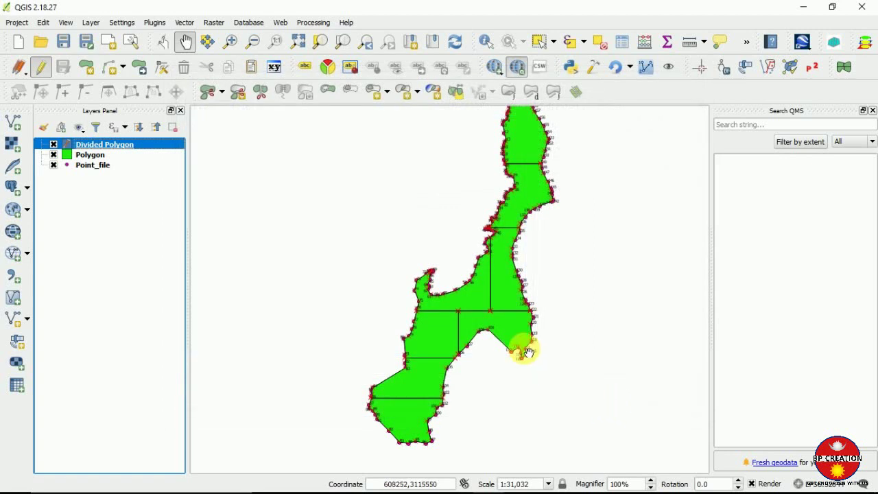
- Stop editing the Divided Polygon layer with its changes saved, and close the Calculator window
{"action": "left_click", "coordinate": [40, 66]}
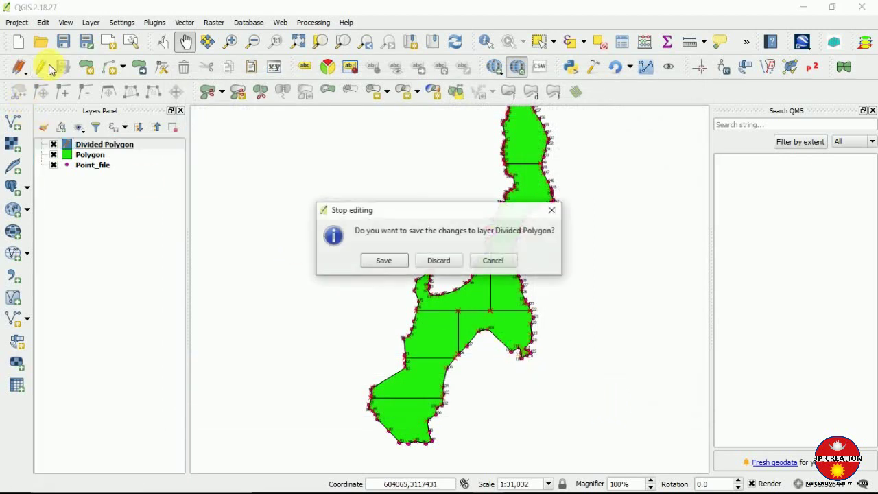
{"action": "left_click", "coordinate": [384, 263]}
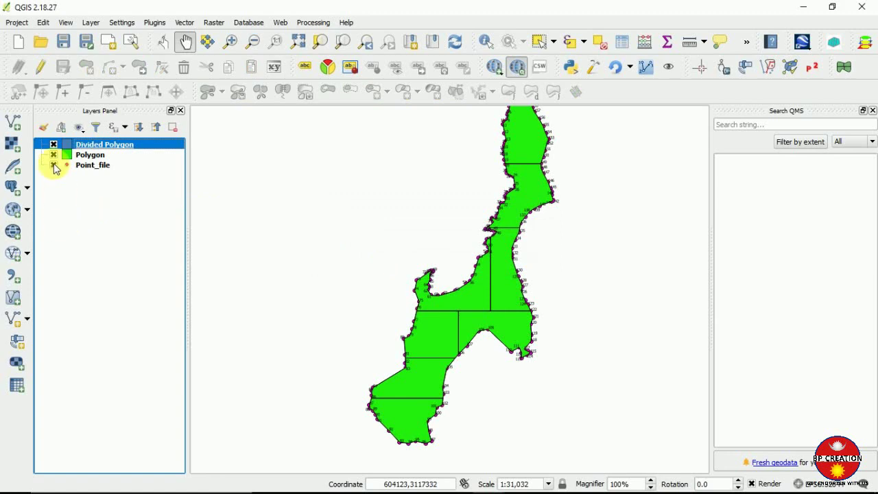
{"action": "mouse_move", "coordinate": [530, 481]}
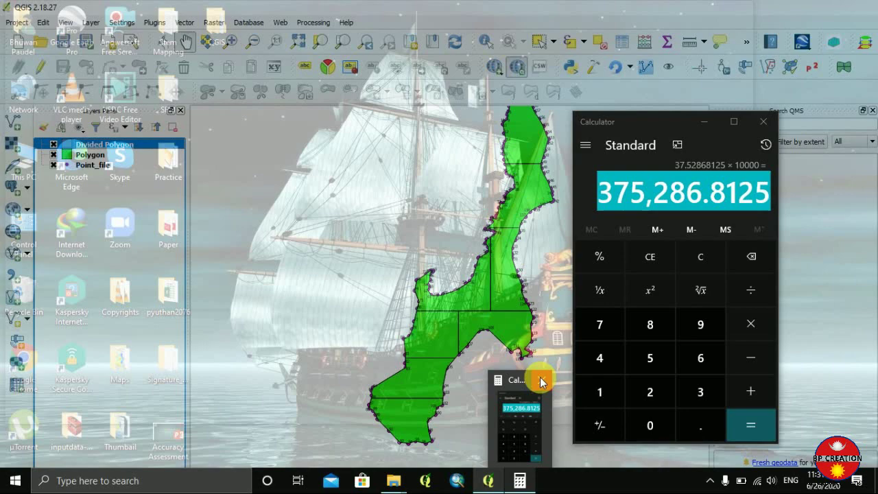
{"action": "left_click", "coordinate": [541, 382]}
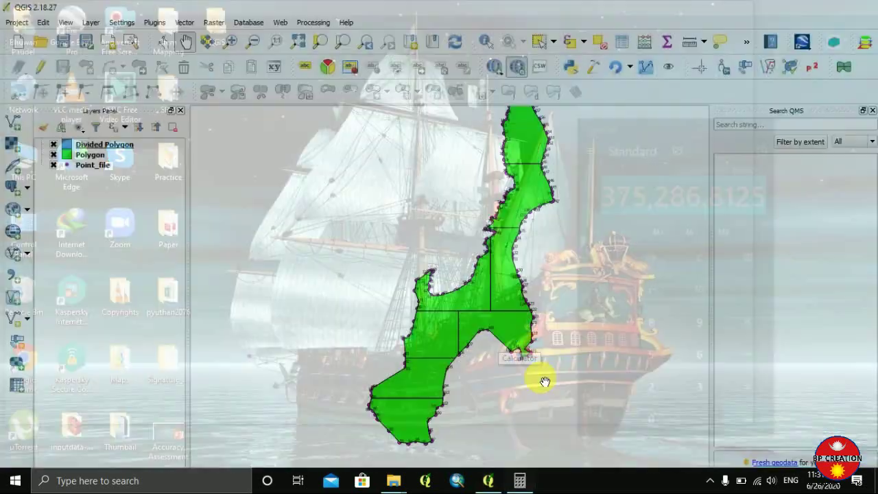
{"action": "mouse_move", "coordinate": [502, 480]}
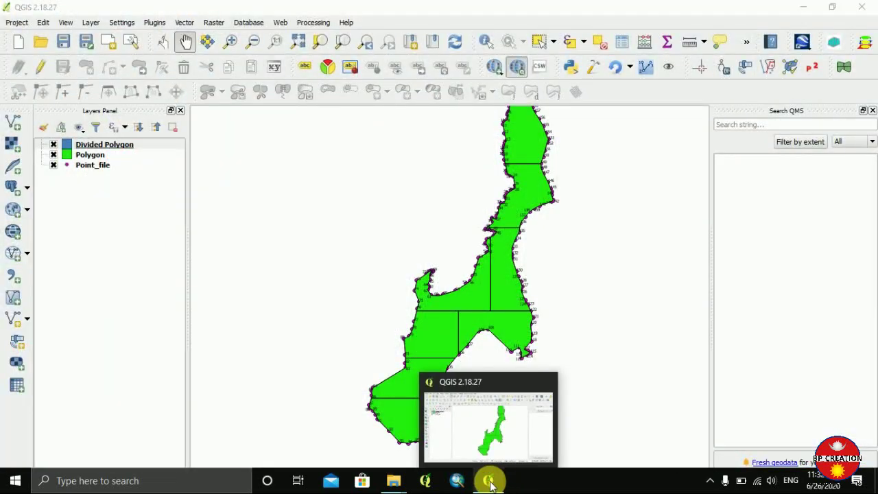
{"action": "left_click", "coordinate": [490, 482]}
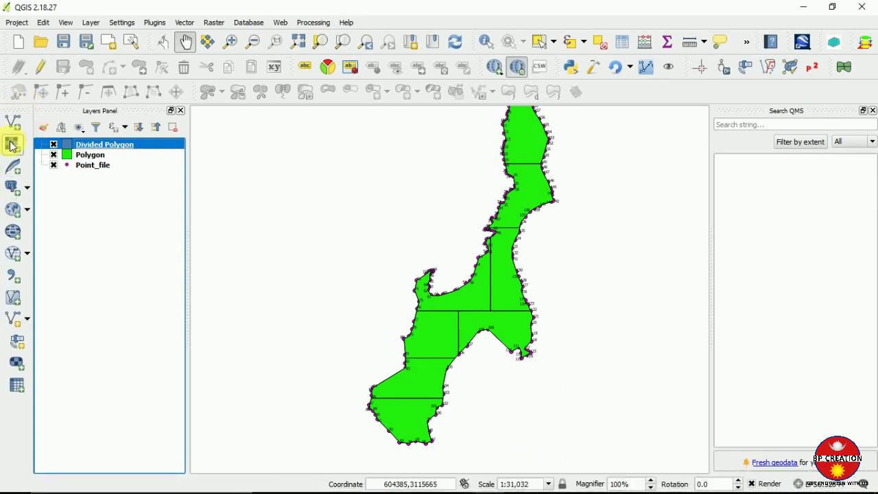
- Start adding a vector layer from the Equal Block Division folder, with the file list limited to ESRI Shapefiles
{"action": "left_click", "coordinate": [15, 124]}
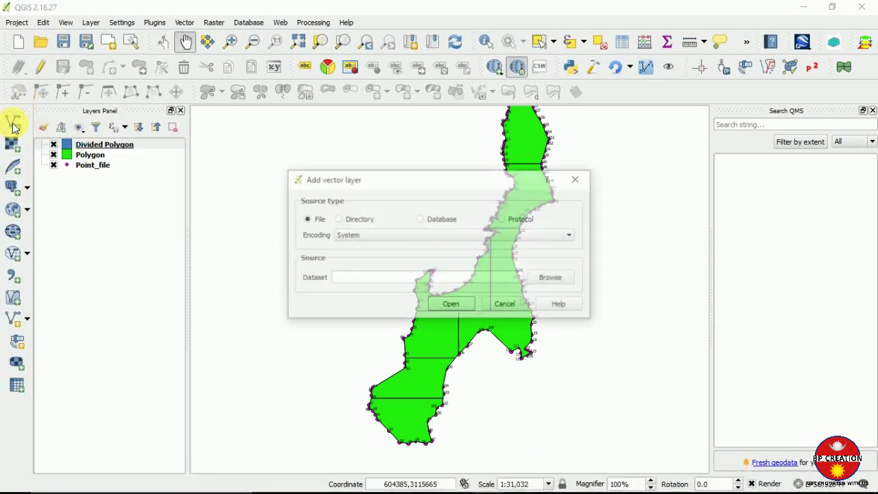
{"action": "left_click", "coordinate": [553, 277]}
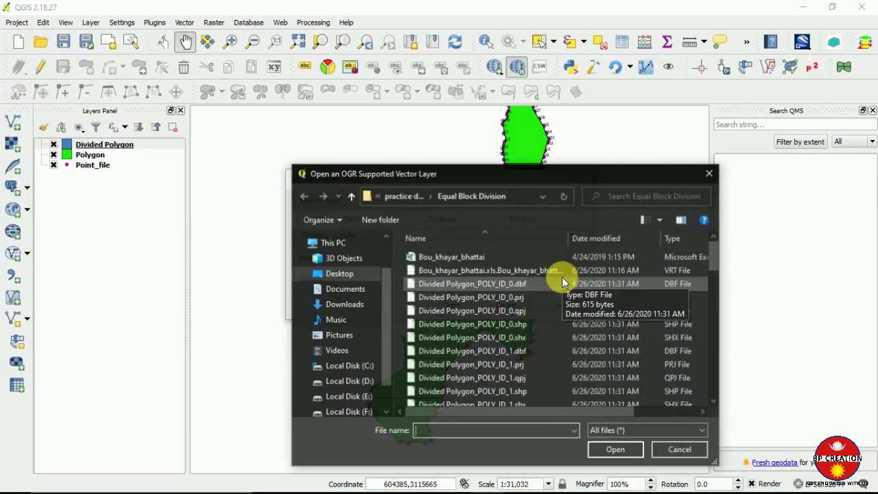
{"action": "scroll", "coordinate": [536, 299], "scroll_direction": "down", "scroll_amount": 2}
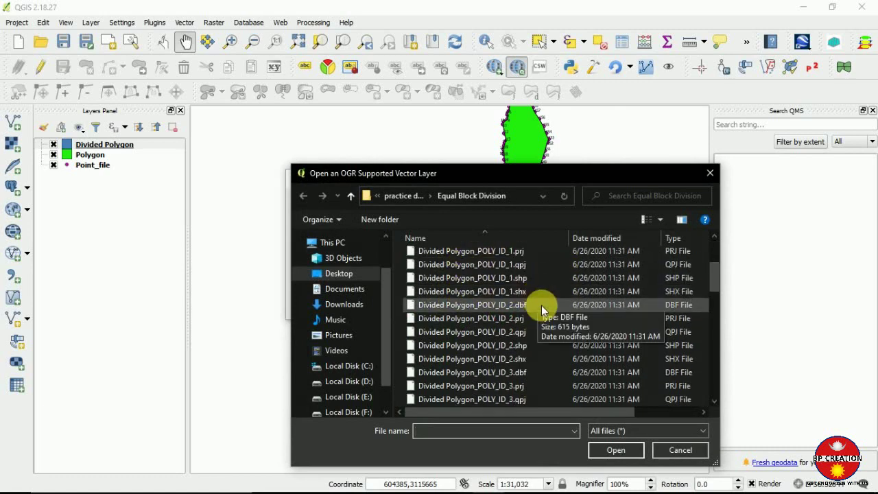
{"action": "left_click", "coordinate": [681, 431]}
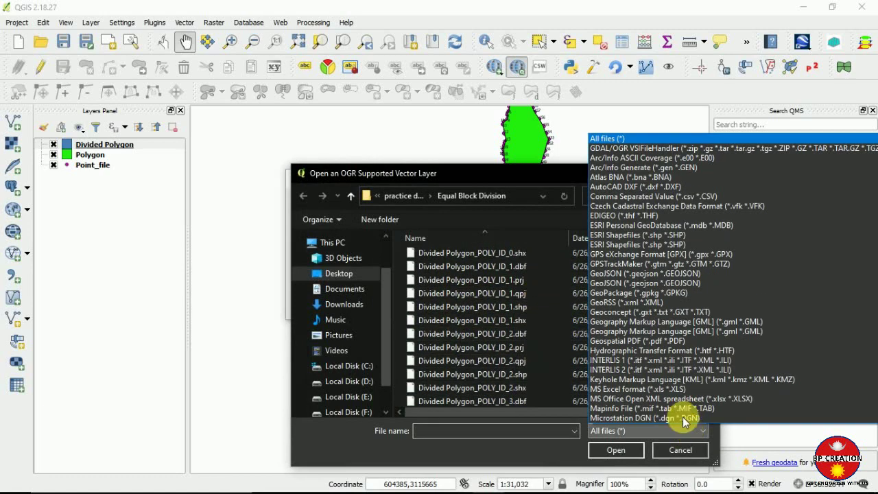
{"action": "left_click", "coordinate": [649, 236]}
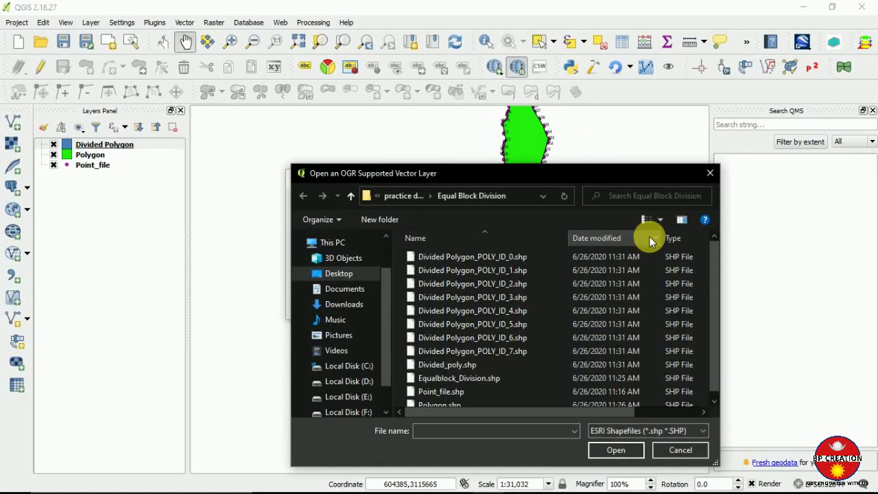
- Add the eight split shapefiles, Divided Polygon_POLY_ID_0.shp through Divided Polygon_POLY_ID_7.shp, to the map as layers
{"action": "left_click", "coordinate": [505, 263]}
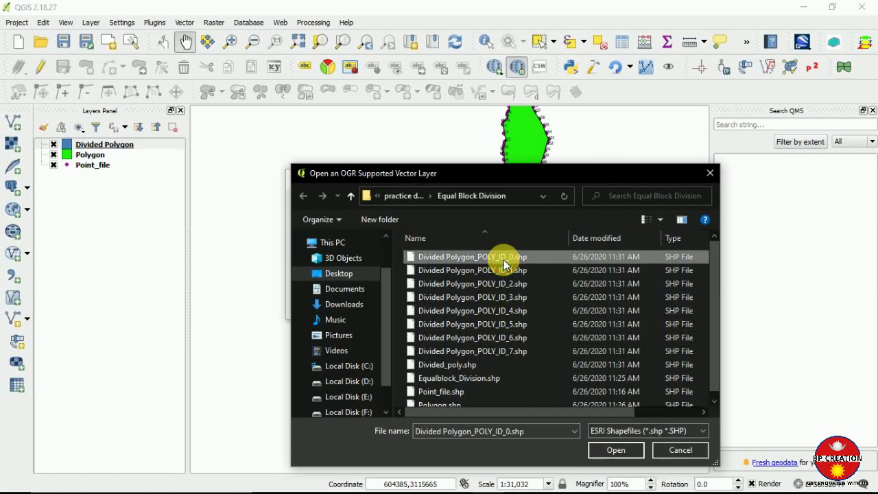
{"action": "left_click", "coordinate": [501, 351], "text": "ctrl"}
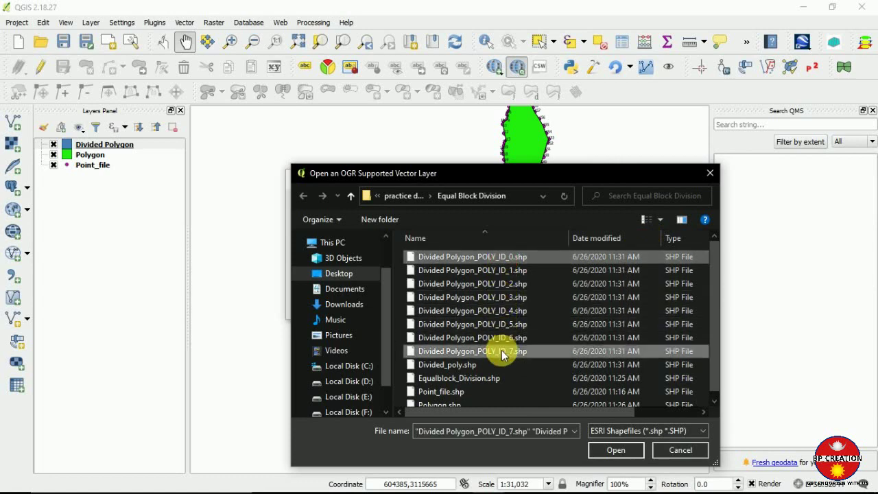
{"action": "left_click", "coordinate": [504, 271], "text": "ctrl"}
{"action": "left_click", "coordinate": [504, 281], "text": "ctrl"}
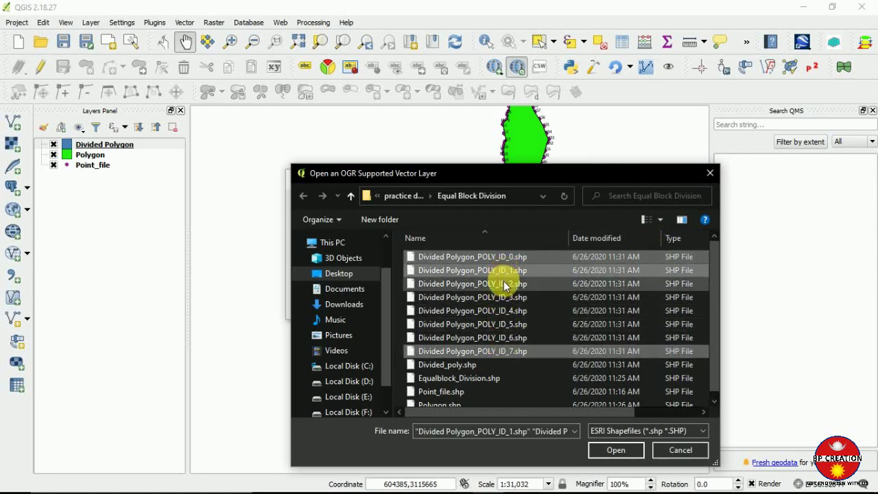
{"action": "left_click", "coordinate": [504, 295], "text": "ctrl"}
{"action": "left_click", "coordinate": [507, 310], "text": "ctrl"}
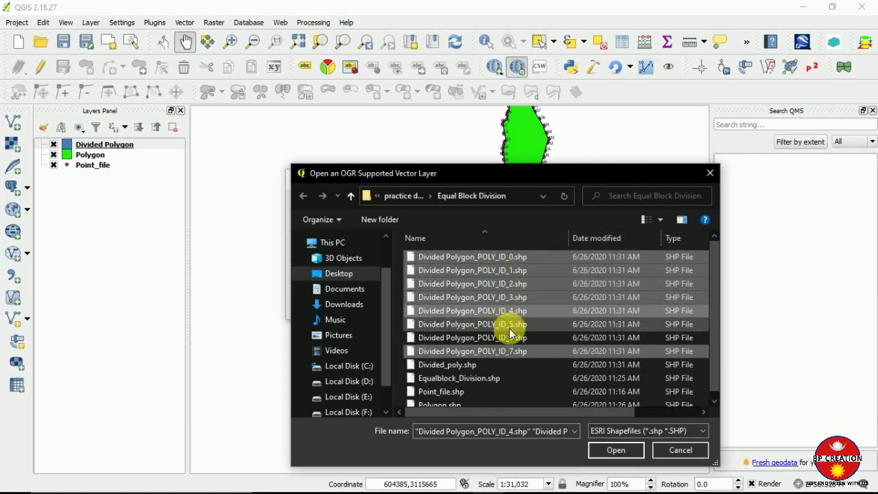
{"action": "left_click", "coordinate": [511, 324], "text": "ctrl"}
{"action": "left_click", "coordinate": [515, 338], "text": "ctrl"}
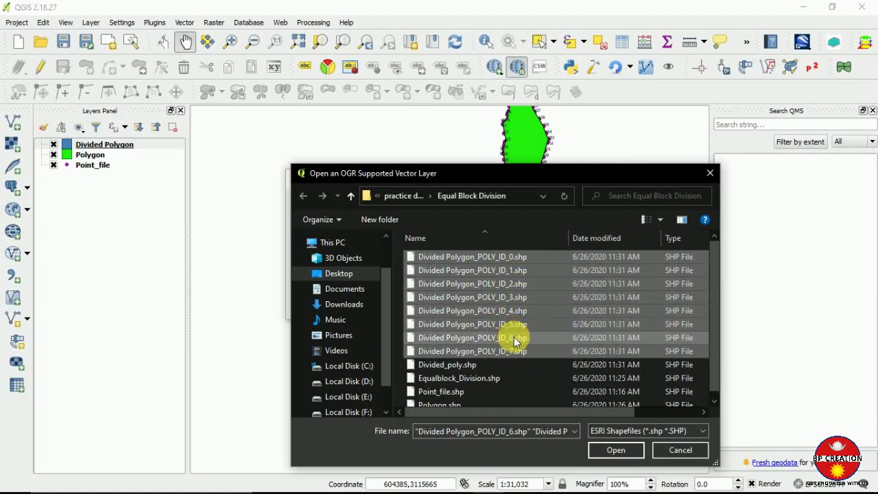
{"action": "left_click", "coordinate": [601, 450]}
{"action": "left_click", "coordinate": [451, 305]}
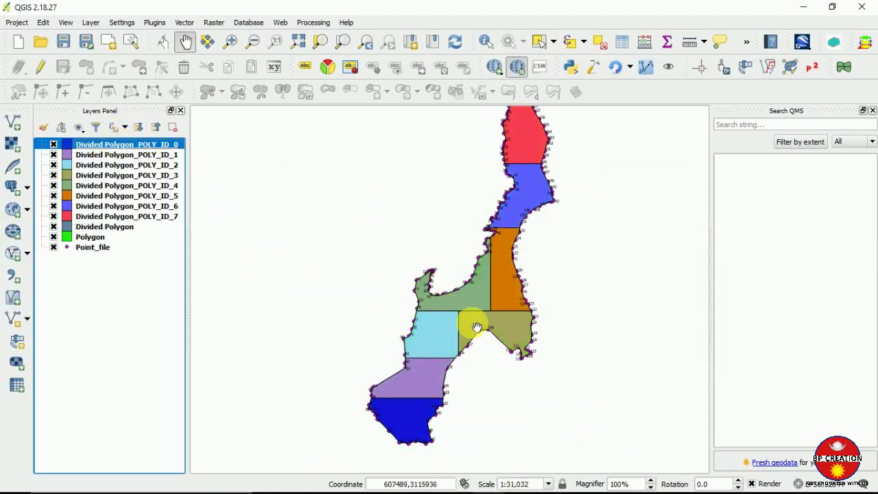
{"action": "scroll", "coordinate": [477, 328], "scroll_direction": "up", "scroll_amount": 1}
{"action": "scroll", "coordinate": [476, 322], "scroll_direction": "down", "scroll_amount": 2}
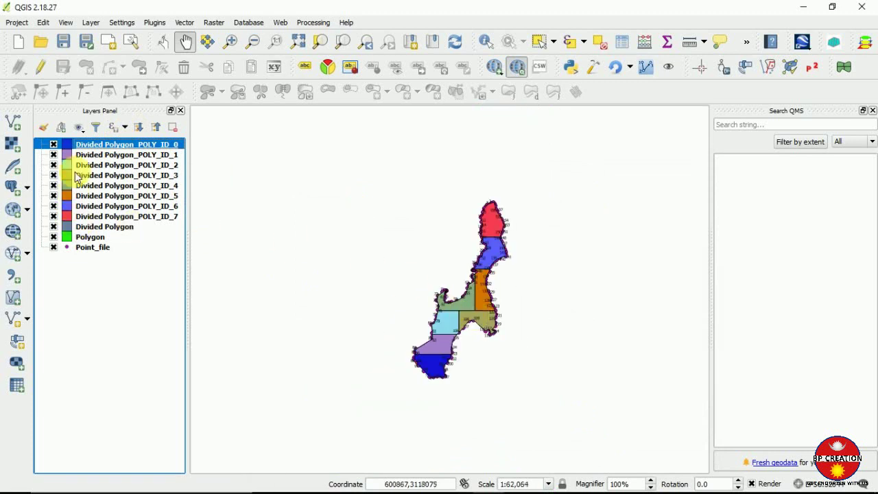
{"action": "left_click", "coordinate": [90, 237]}
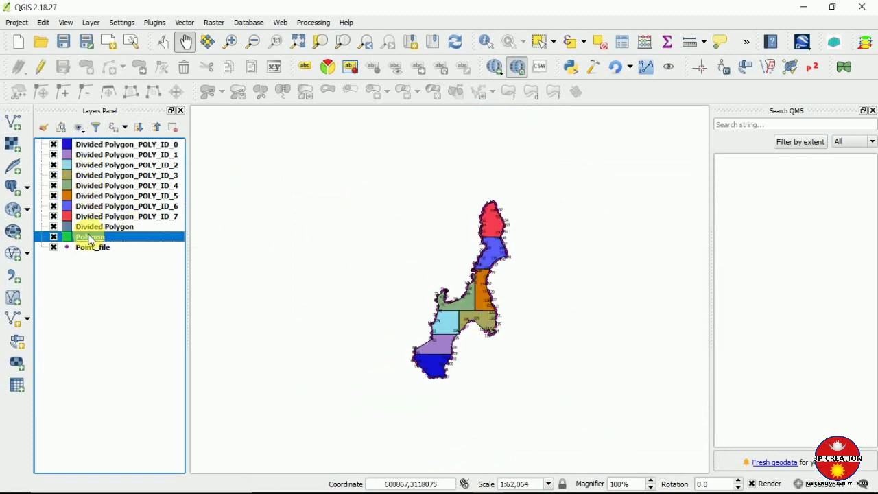
{"action": "right_click", "coordinate": [90, 237]}
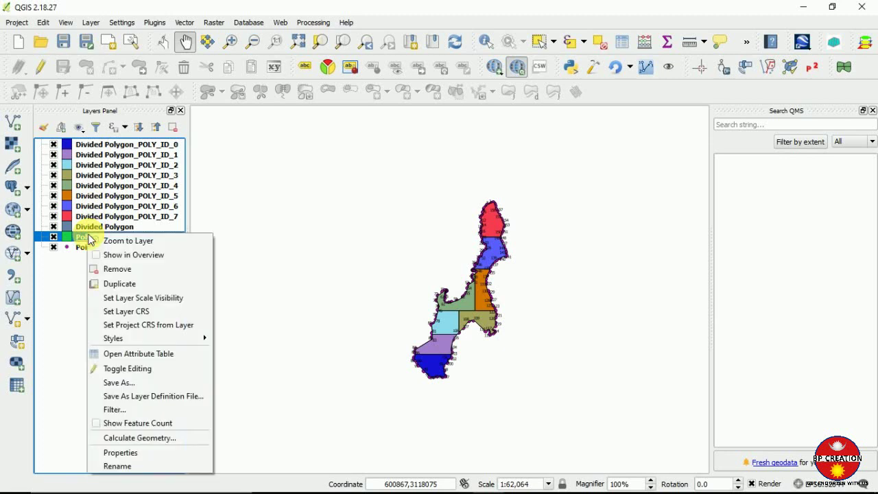
{"action": "left_click", "coordinate": [72, 237]}
- Open the properties of the Divided Polygon_POLY_ID_0 layer and check its available labeling modes
{"action": "left_click", "coordinate": [82, 146]}
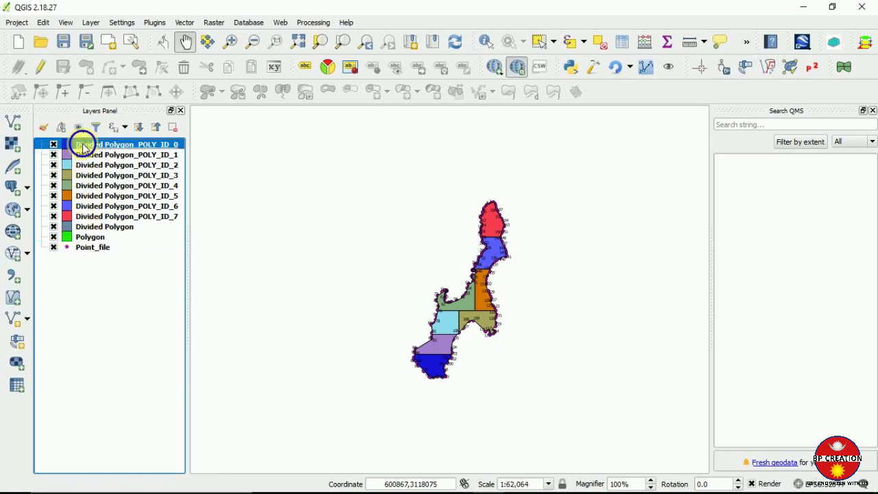
{"action": "right_click", "coordinate": [82, 145]}
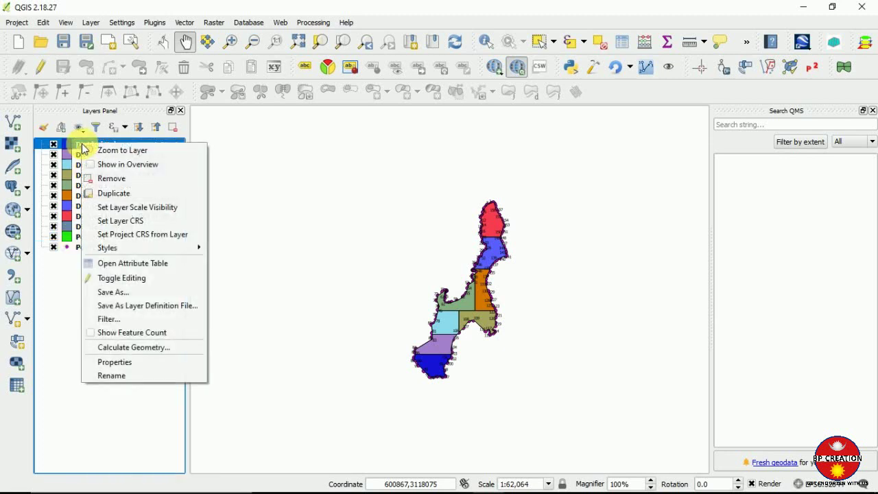
{"action": "left_click", "coordinate": [124, 362]}
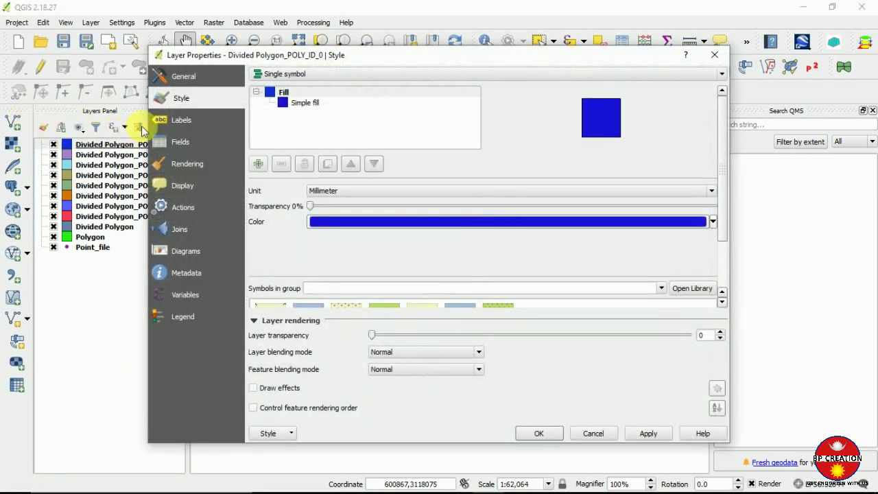
{"action": "left_click", "coordinate": [182, 120]}
{"action": "left_click", "coordinate": [337, 77]}
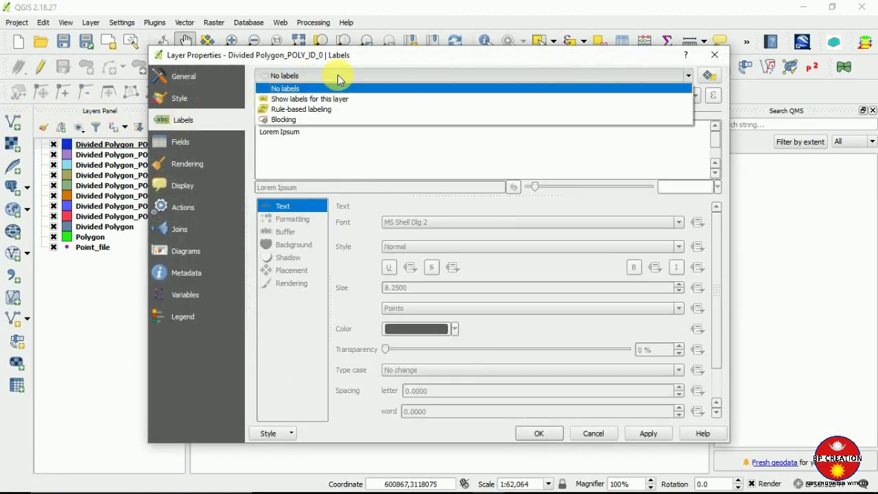
{"action": "left_click", "coordinate": [338, 77]}
- Restyle the Divided Polygon_POLY_ID_0 layer by setting its symbol layer type to Outline: Simple line, and apply the style
{"action": "left_click", "coordinate": [181, 98]}
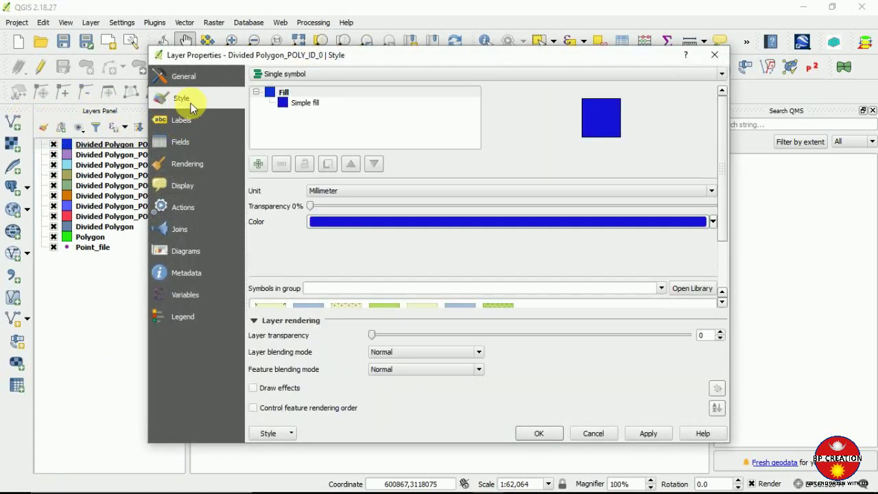
{"action": "left_click", "coordinate": [304, 103]}
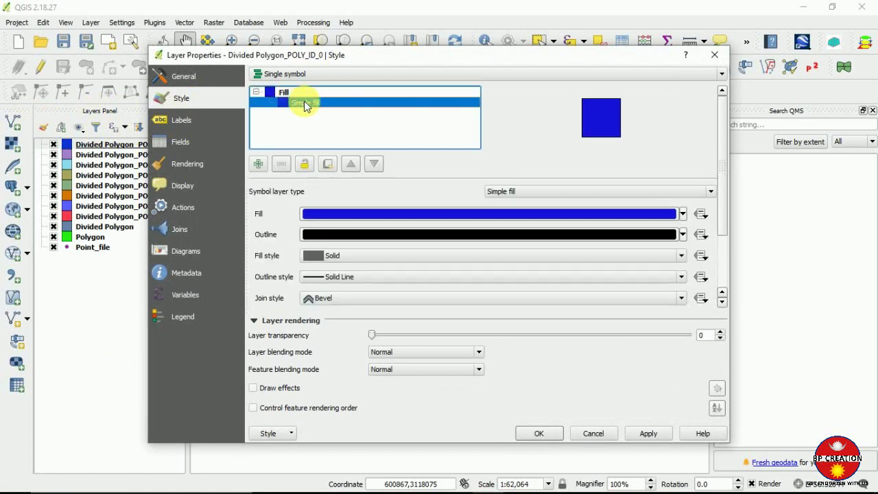
{"action": "left_click", "coordinate": [683, 215]}
{"action": "left_click", "coordinate": [562, 189]}
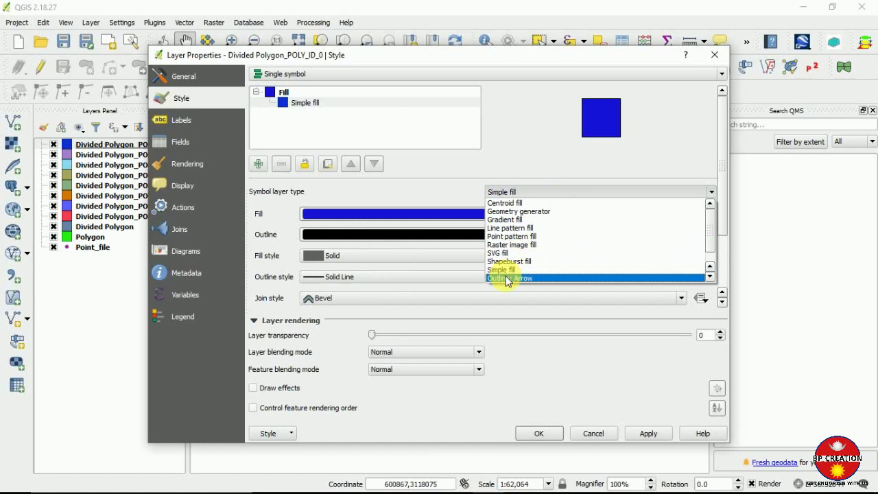
{"action": "scroll", "coordinate": [527, 278], "scroll_direction": "down", "scroll_amount": 3}
{"action": "key", "text": "Escape"}
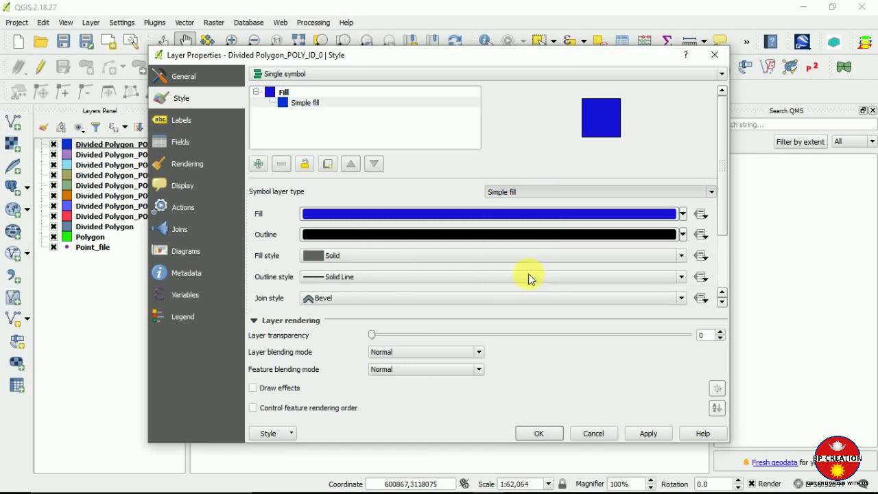
{"action": "left_click", "coordinate": [648, 433]}
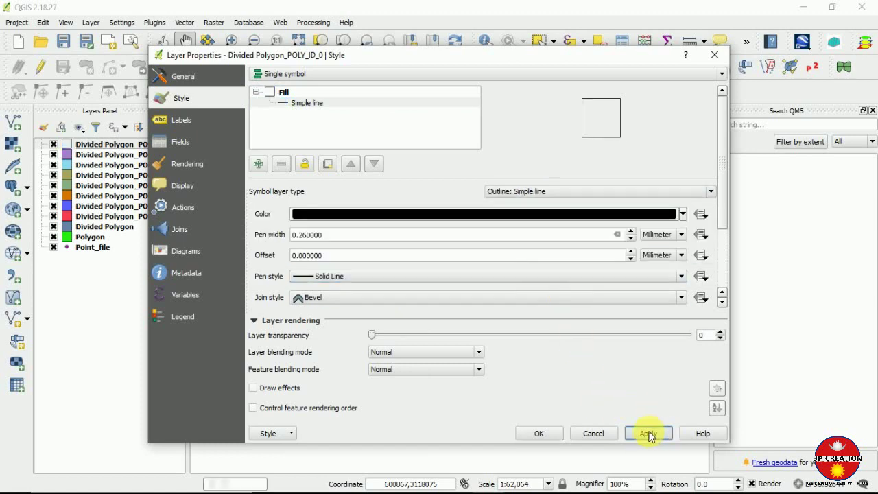
{"action": "left_click", "coordinate": [551, 440]}
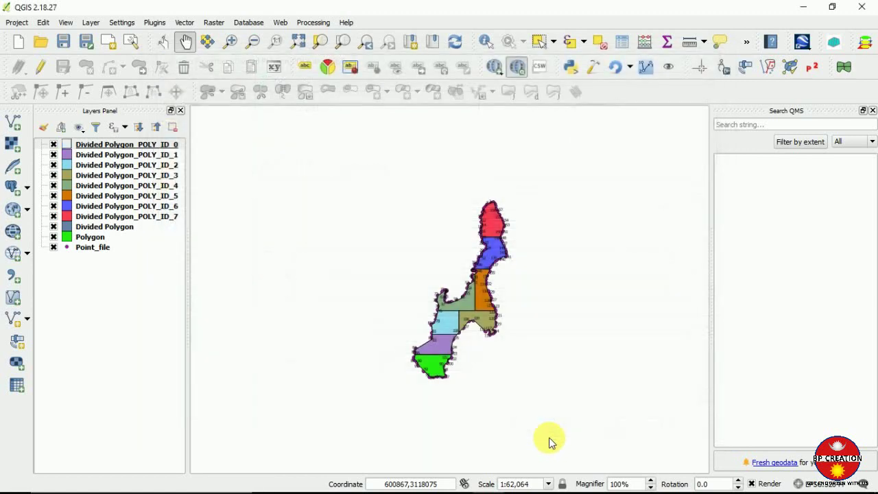
- Select the layers Divided Polygon_POLY_ID_1 through POLY_ID_7 together with Divided Polygon, and open the layer properties from POLY_ID_4
{"action": "left_click", "coordinate": [93, 157]}
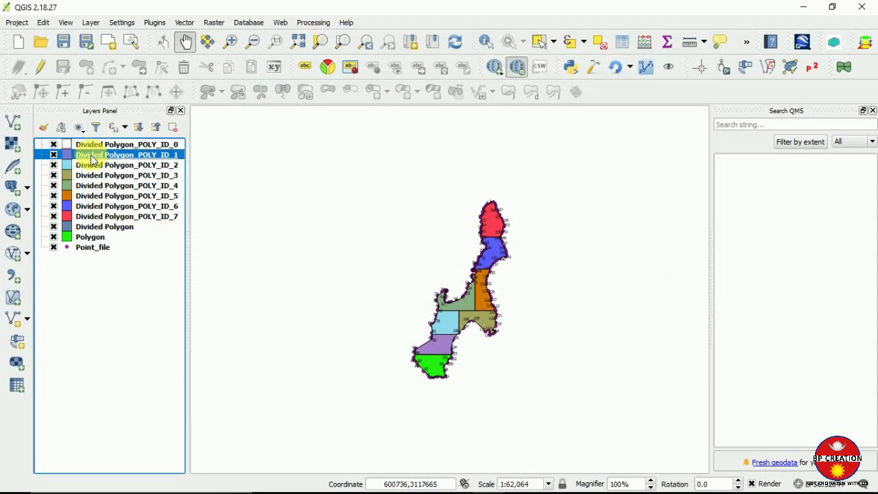
{"action": "left_click", "coordinate": [91, 166], "text": "ctrl"}
{"action": "left_click", "coordinate": [92, 175], "text": "ctrl"}
{"action": "left_click", "coordinate": [96, 186], "text": "ctrl"}
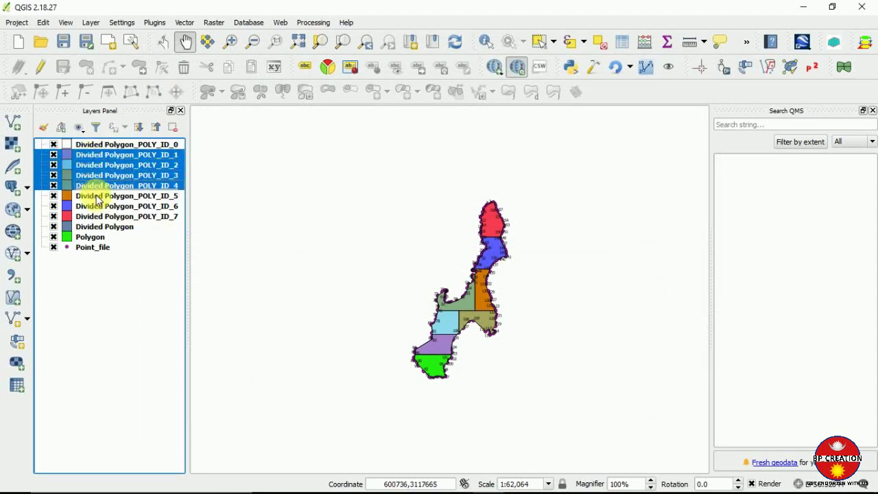
{"action": "left_click", "coordinate": [97, 196], "text": "ctrl"}
{"action": "left_click", "coordinate": [99, 207], "text": "ctrl"}
{"action": "left_click", "coordinate": [103, 217], "text": "ctrl"}
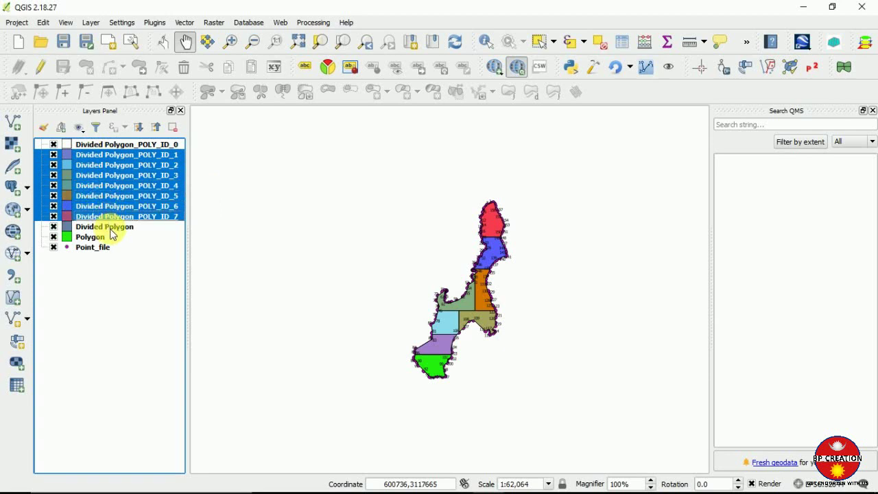
{"action": "right_click", "coordinate": [110, 184]}
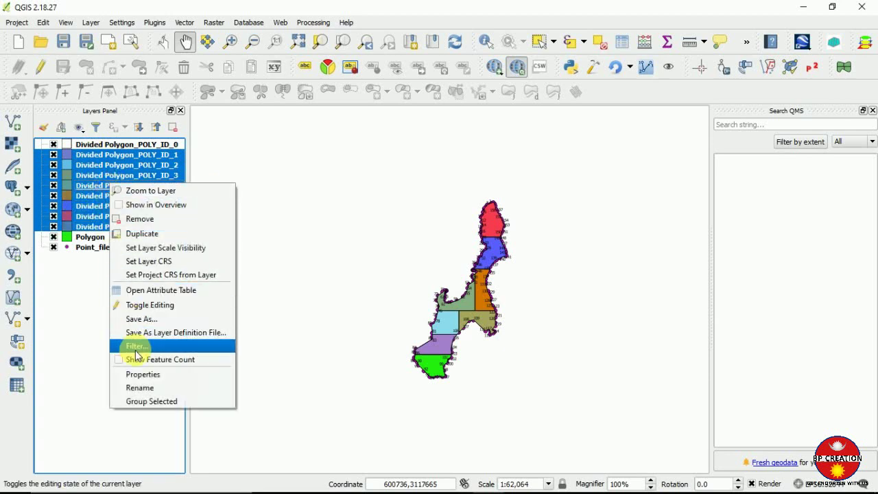
{"action": "left_click", "coordinate": [142, 373]}
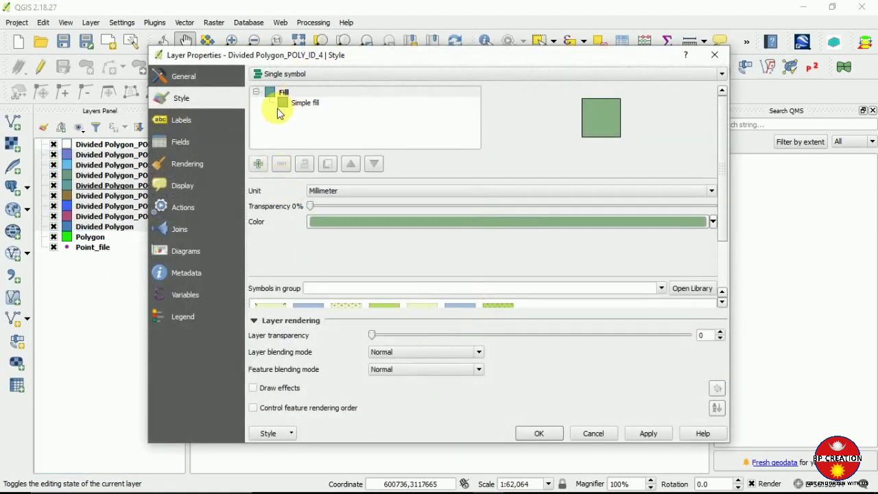
- Set the symbol layer type of Divided Polygon_POLY_ID_4 to Outline: Simple line and apply the style
{"action": "left_click", "coordinate": [288, 103]}
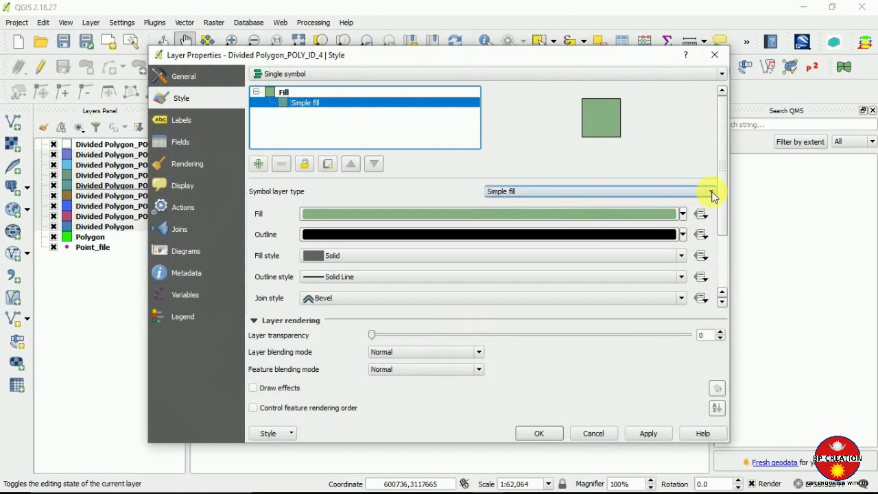
{"action": "left_click", "coordinate": [712, 194]}
{"action": "scroll", "coordinate": [637, 251], "scroll_direction": "down", "scroll_amount": 1}
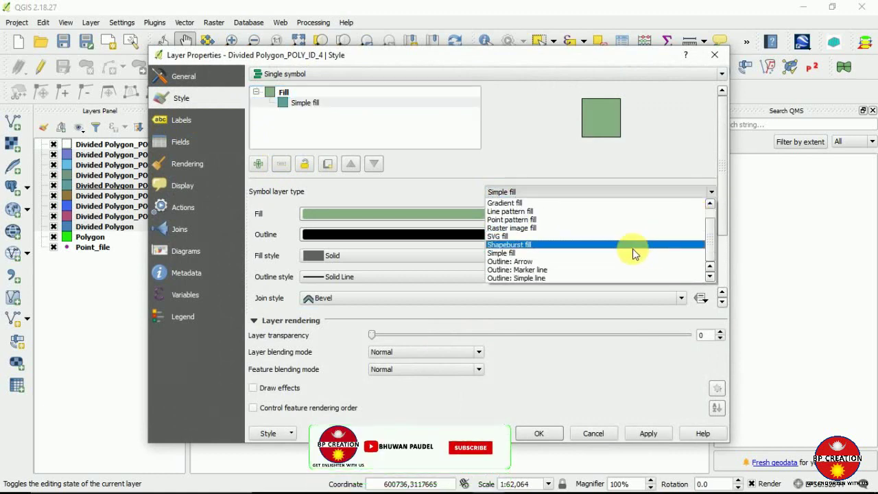
{"action": "left_click", "coordinate": [560, 277]}
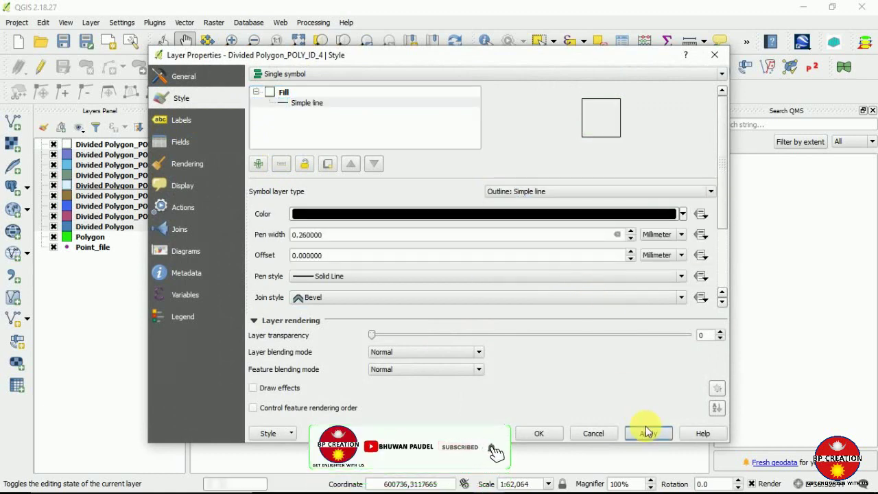
{"action": "left_click", "coordinate": [536, 433]}
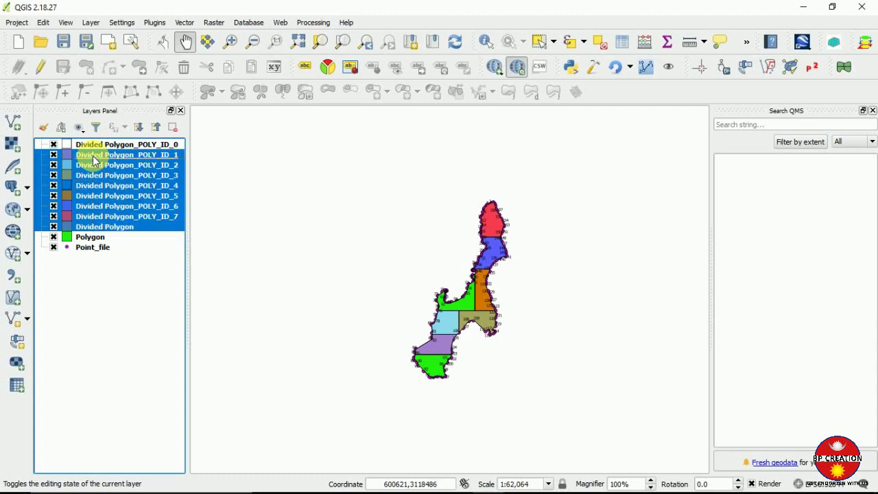
{"action": "left_click", "coordinate": [94, 160]}
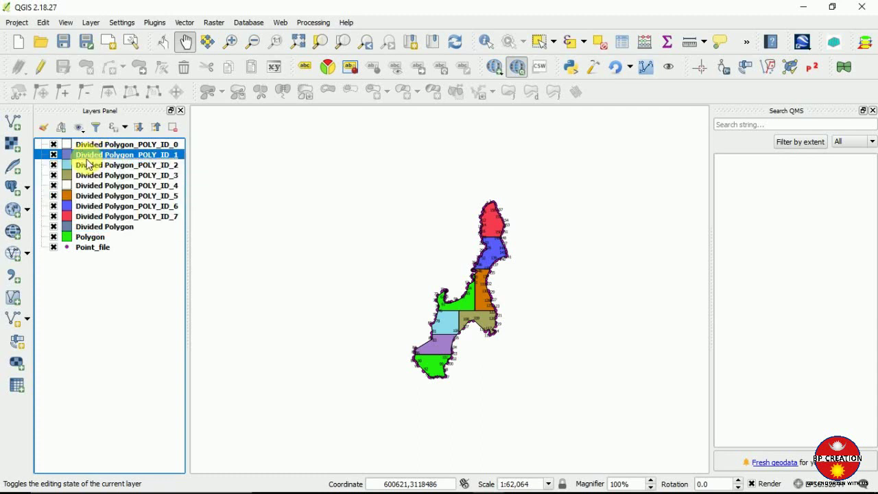
{"action": "right_click", "coordinate": [81, 155]}
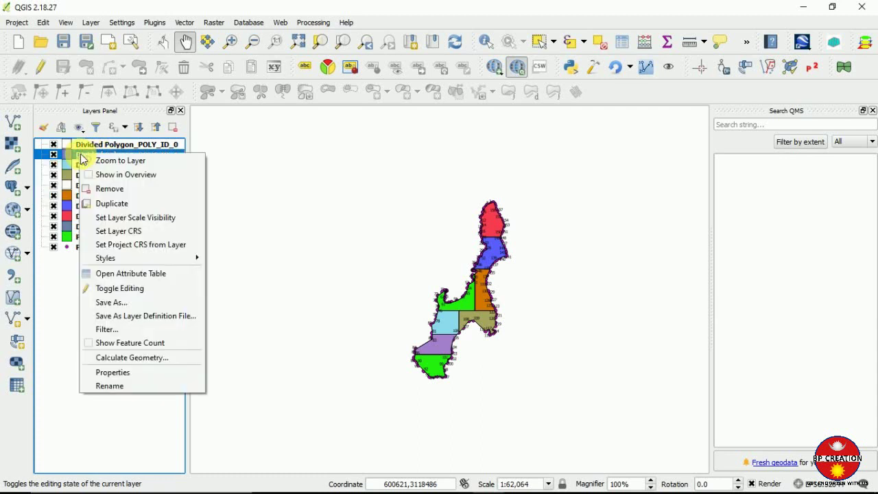
{"action": "left_click", "coordinate": [78, 155]}
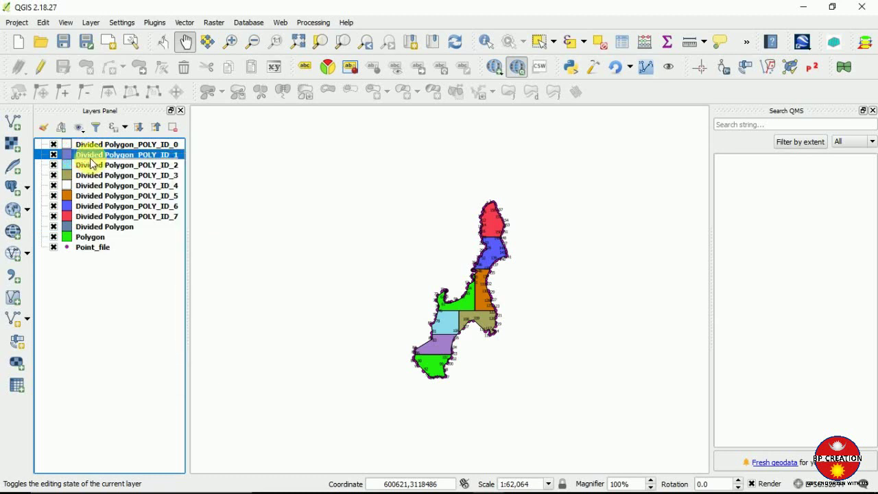
{"action": "right_click", "coordinate": [87, 156]}
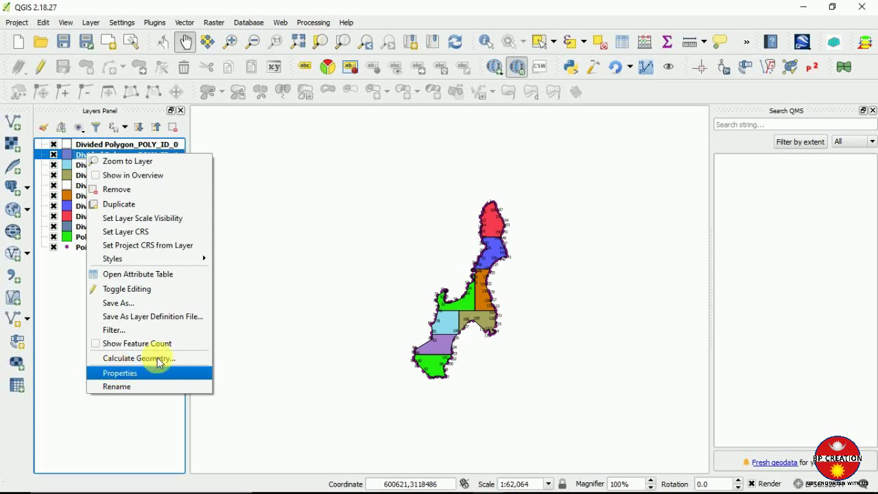
{"action": "left_click", "coordinate": [270, 235]}
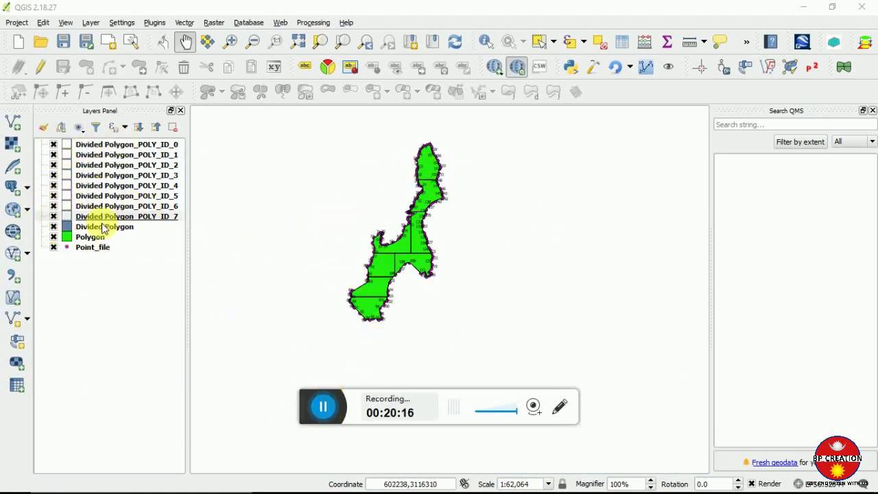
{"action": "left_click", "coordinate": [114, 248]}
{"action": "scroll", "coordinate": [413, 228], "scroll_direction": "down", "scroll_amount": 3}
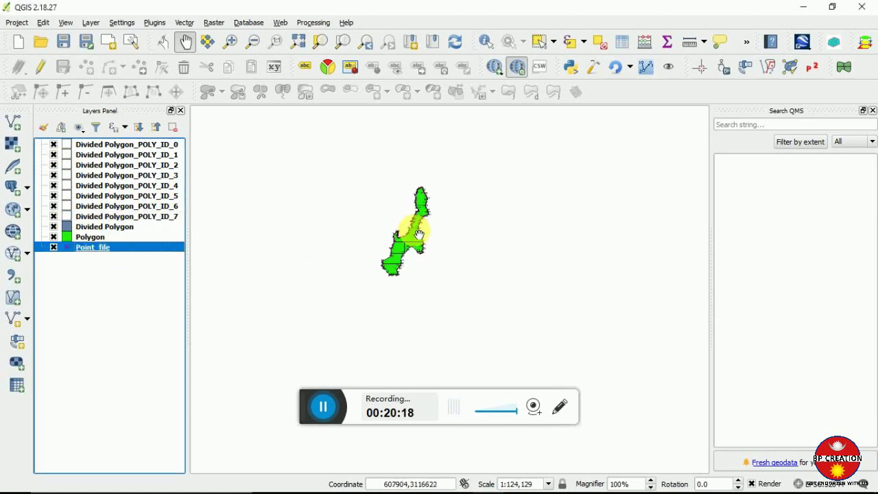
{"action": "scroll", "coordinate": [414, 230], "scroll_direction": "up", "scroll_amount": 6}
{"action": "scroll", "coordinate": [415, 228], "scroll_direction": "down", "scroll_amount": 3}
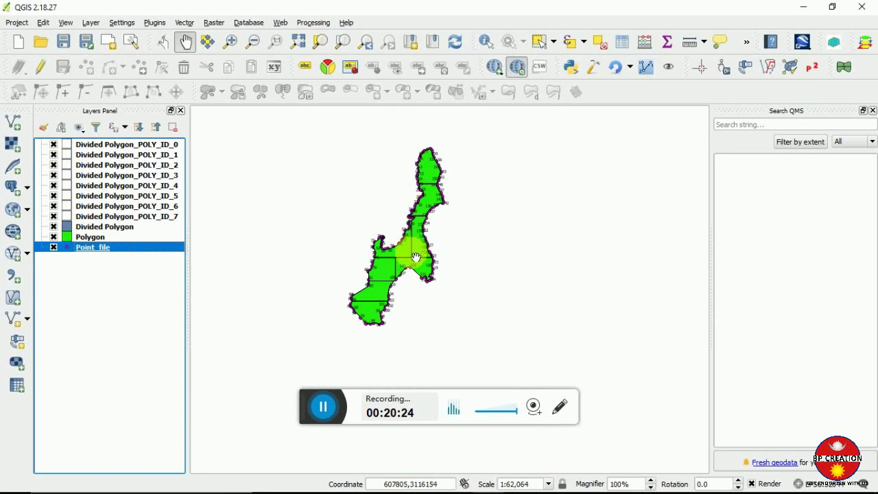
{"action": "left_click", "coordinate": [96, 238]}
{"action": "right_click", "coordinate": [98, 238]}
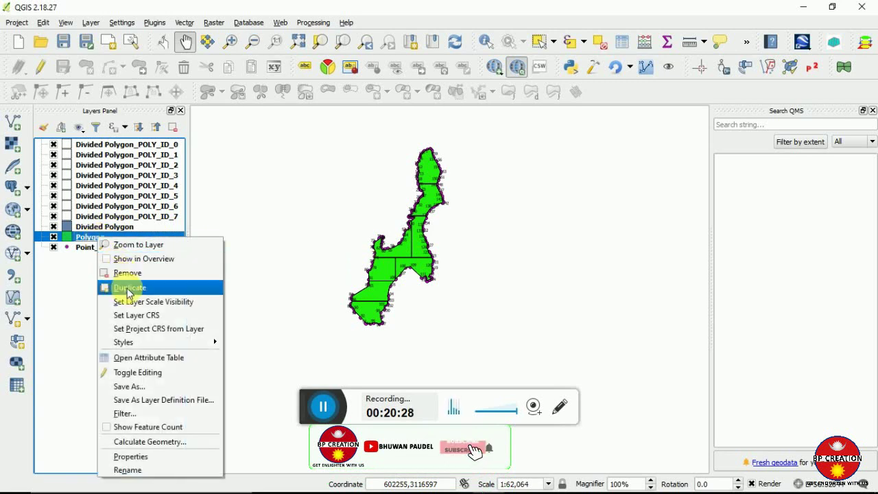
- Open the attribute table of the Divided Polygon_POLY_ID_0 layer and enable editing
{"action": "left_click", "coordinate": [87, 144]}
{"action": "right_click", "coordinate": [88, 144]}
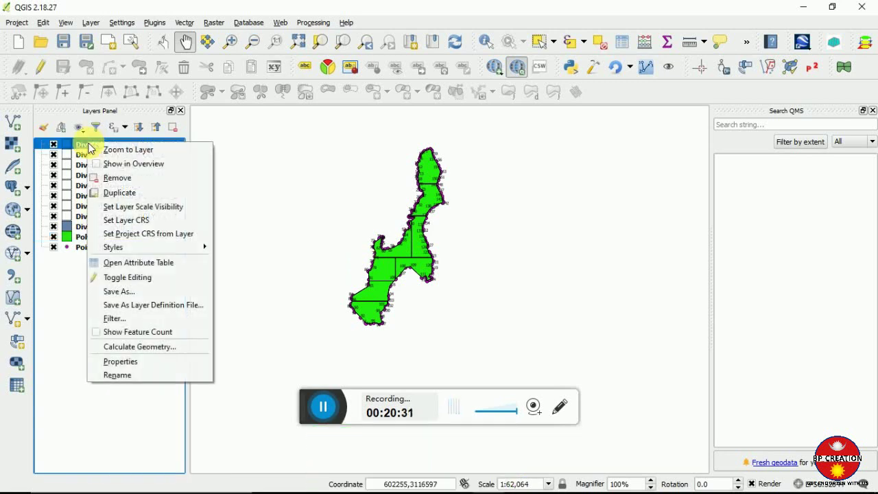
{"action": "left_click", "coordinate": [115, 262]}
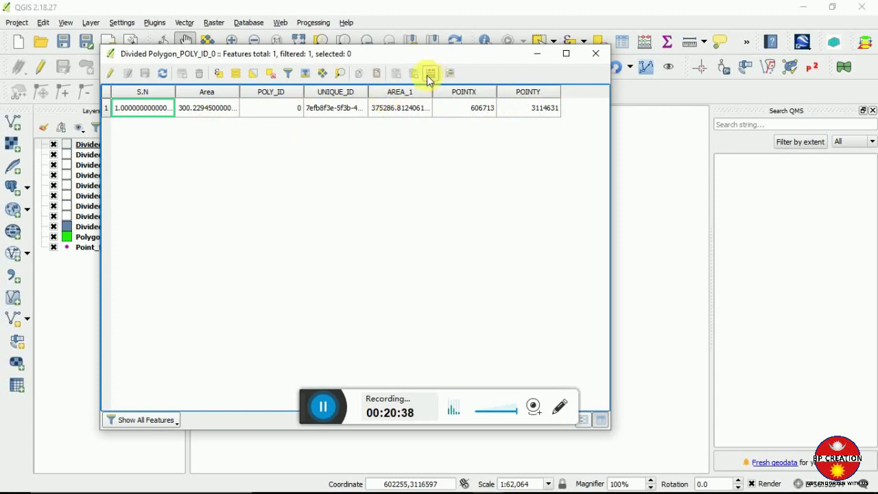
{"action": "left_click", "coordinate": [109, 73]}
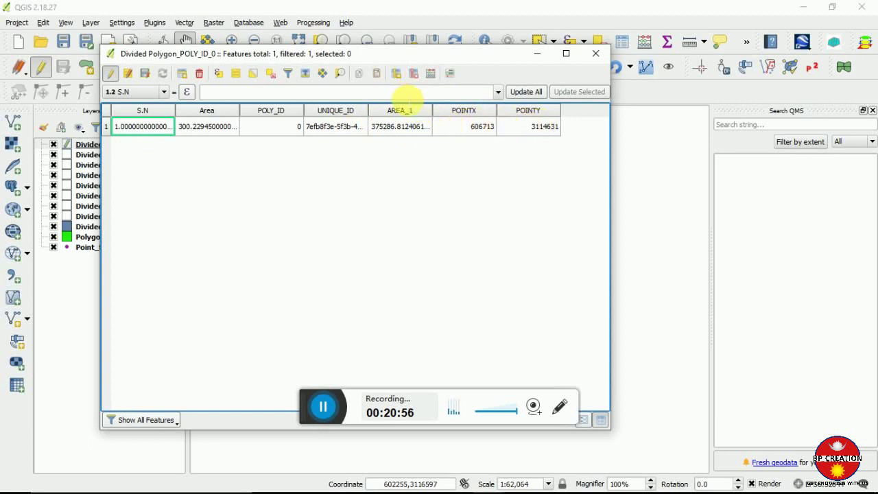
- Delete the S.N, Area, UNIQUE_ID, POINTX and POINTY fields from the Divided Polygon_POLY_ID_0 attribute table
{"action": "left_click", "coordinate": [414, 72]}
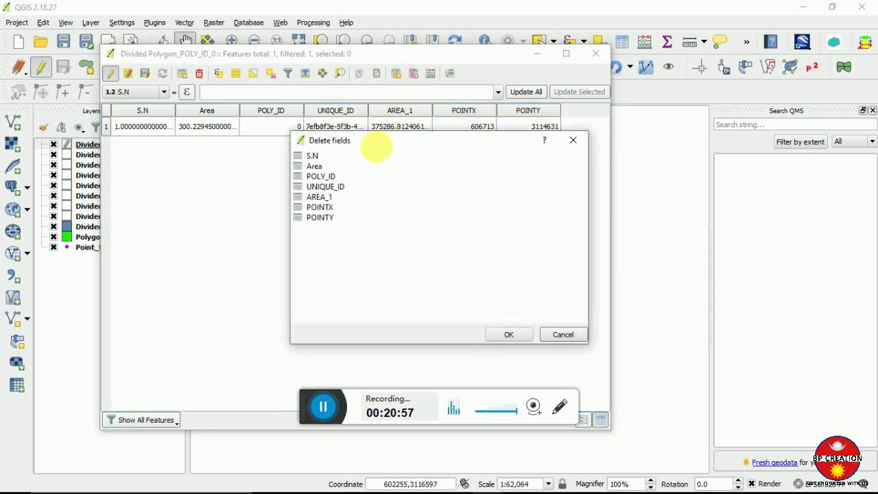
{"action": "left_click", "coordinate": [318, 157]}
{"action": "left_click", "coordinate": [321, 166], "text": "ctrl"}
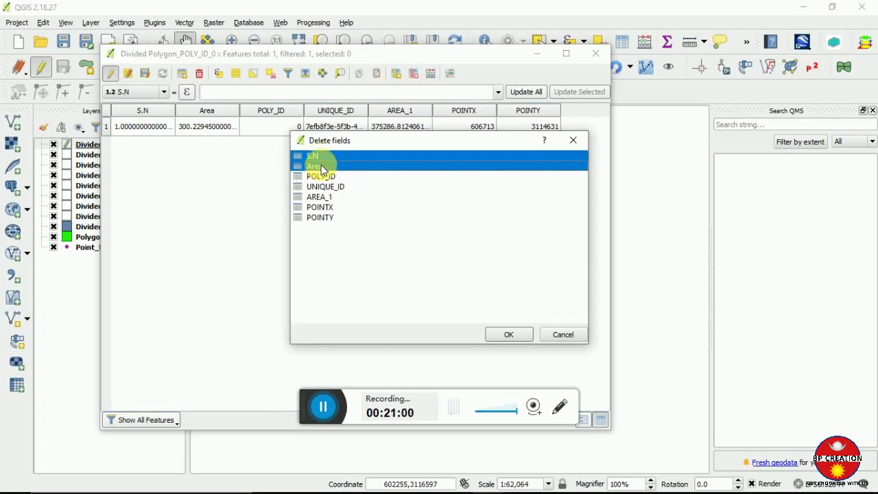
{"action": "left_click", "coordinate": [333, 188], "text": "ctrl"}
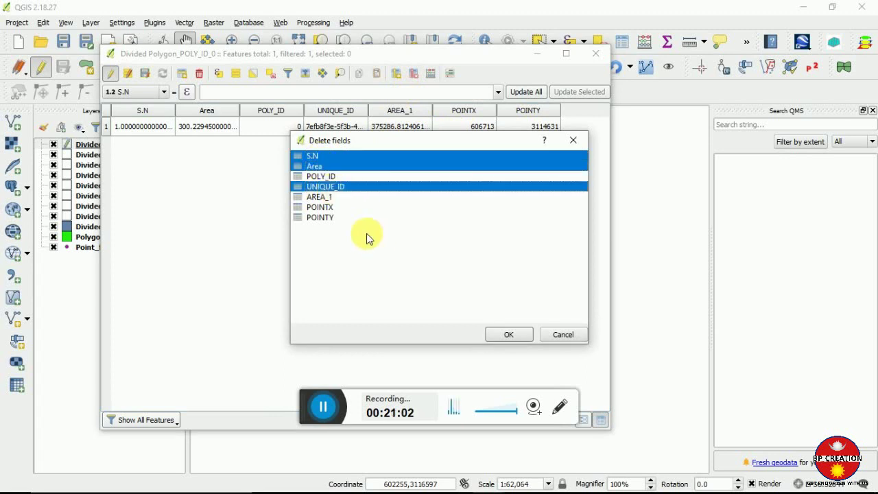
{"action": "left_click", "coordinate": [329, 208], "text": "ctrl"}
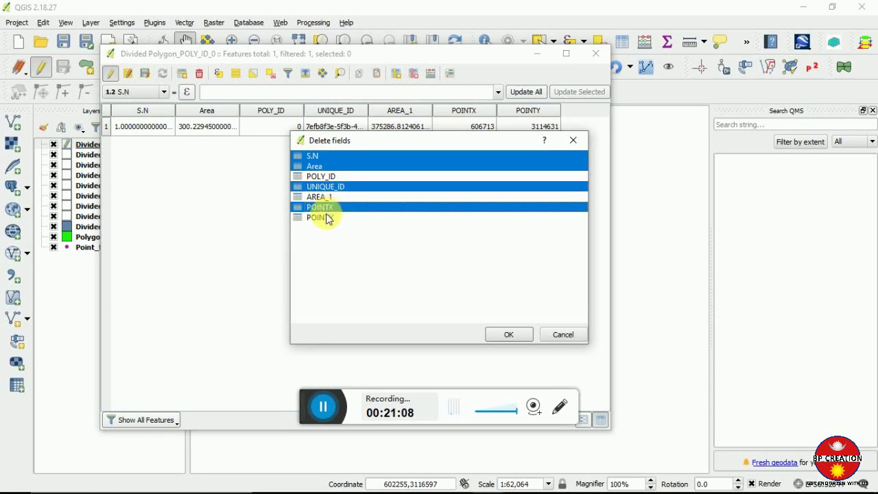
{"action": "left_click", "coordinate": [329, 218], "text": "ctrl"}
{"action": "left_click", "coordinate": [499, 336]}
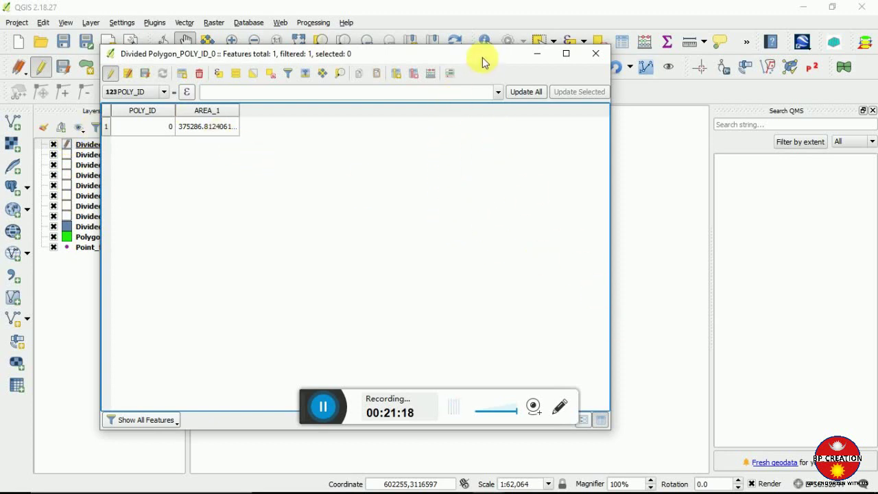
- Close the attribute table and stop editing the Divided Polygon_POLY_ID_0 layer with its changes saved
{"action": "left_click_drag", "start_coordinate": [482, 57], "coordinate": [560, 4]}
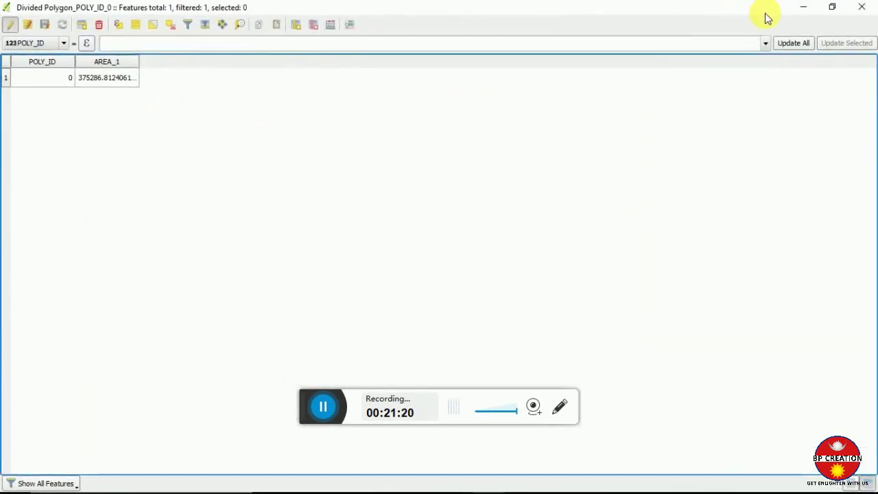
{"action": "left_click", "coordinate": [832, 7]}
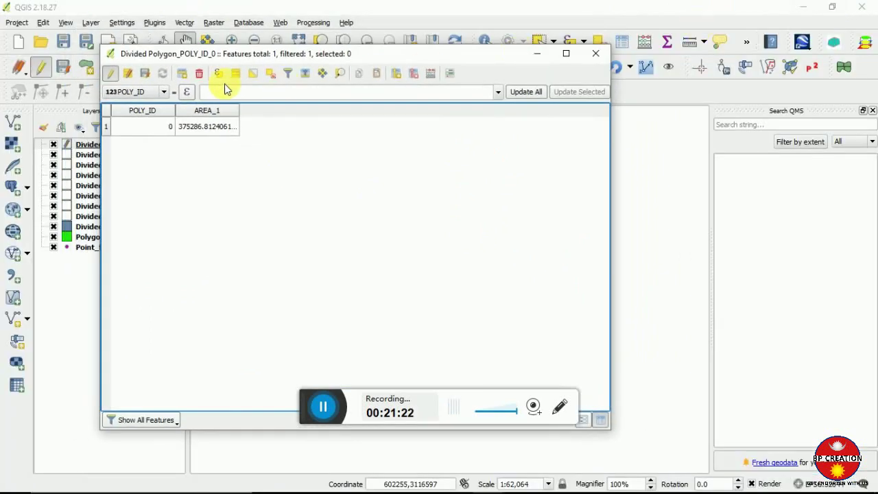
{"action": "left_click", "coordinate": [128, 72]}
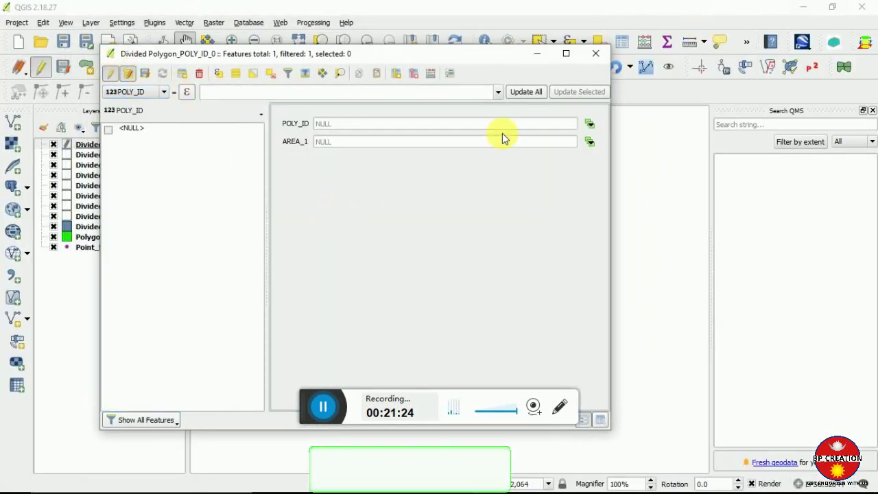
{"action": "left_click", "coordinate": [594, 54]}
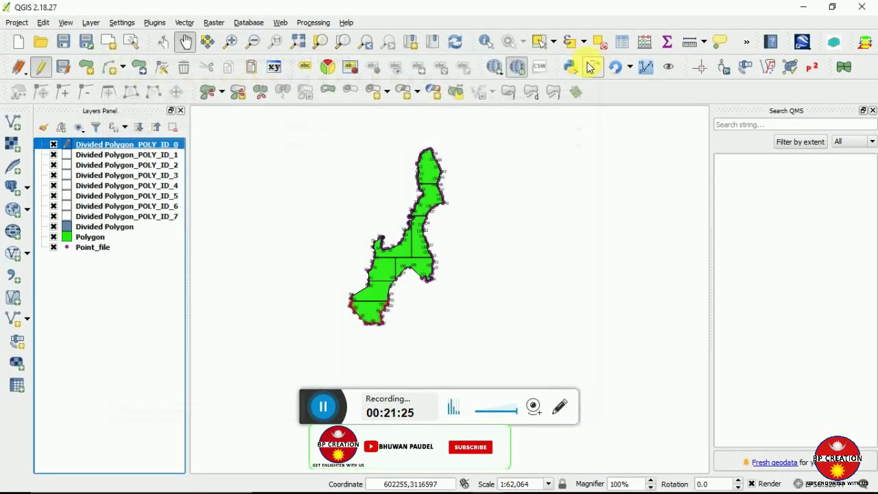
{"action": "left_click", "coordinate": [39, 69]}
{"action": "left_click", "coordinate": [381, 258]}
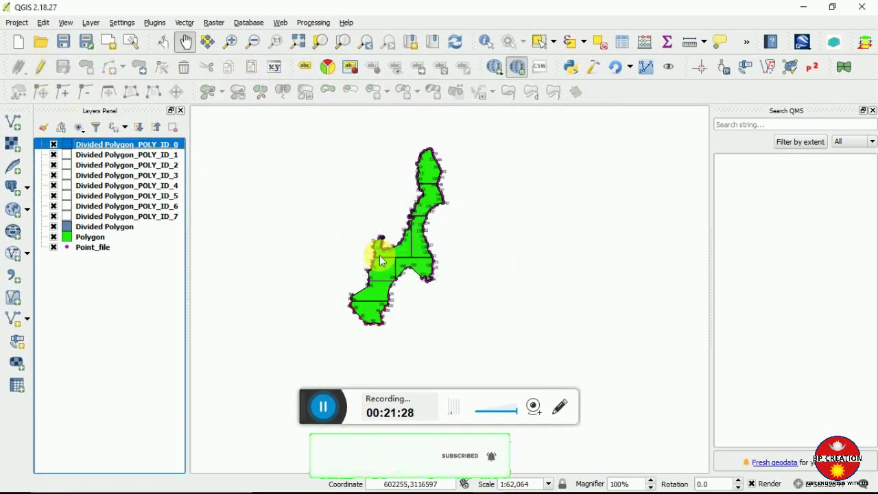